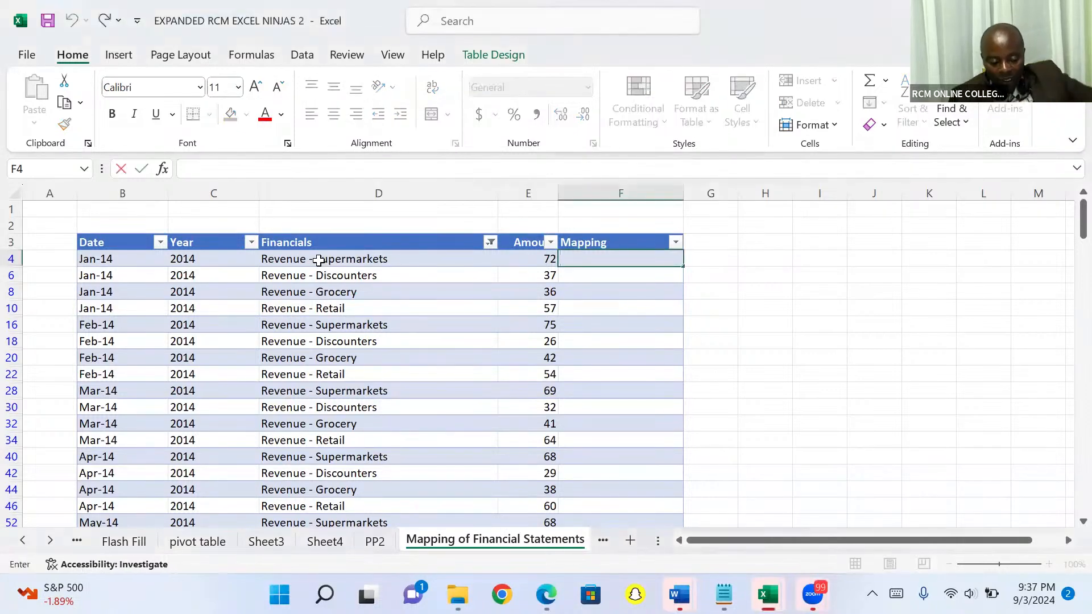
# Step: Look through the filtered financials table from first to last row in the Financials and Year columns
pyautogui.click(318, 261)
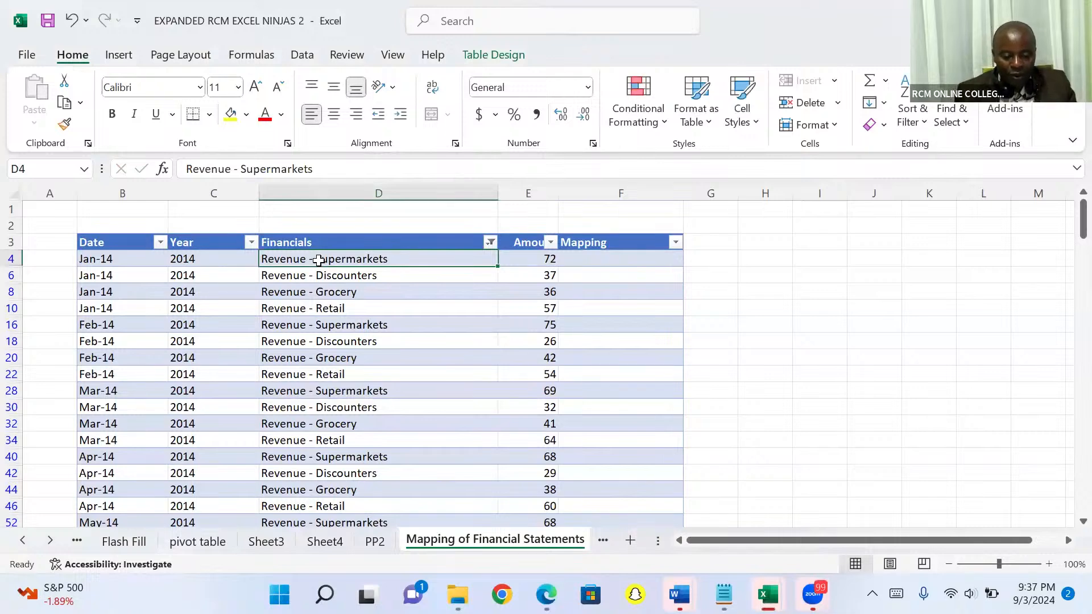
pyautogui.hotkey('ctrl', 'Down')
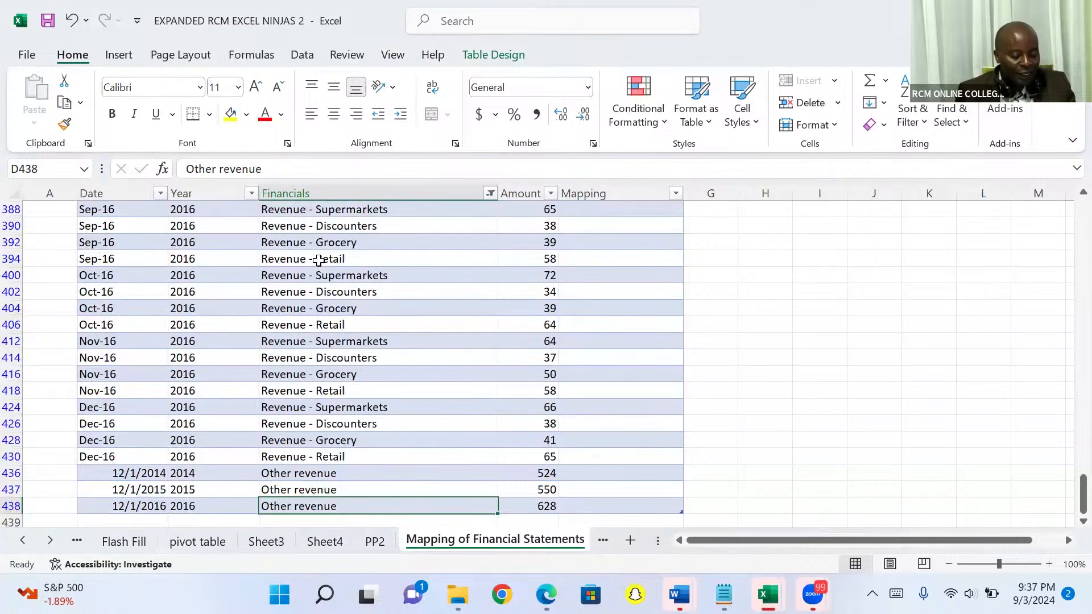
pyautogui.hotkey('ctrl', 'Up')
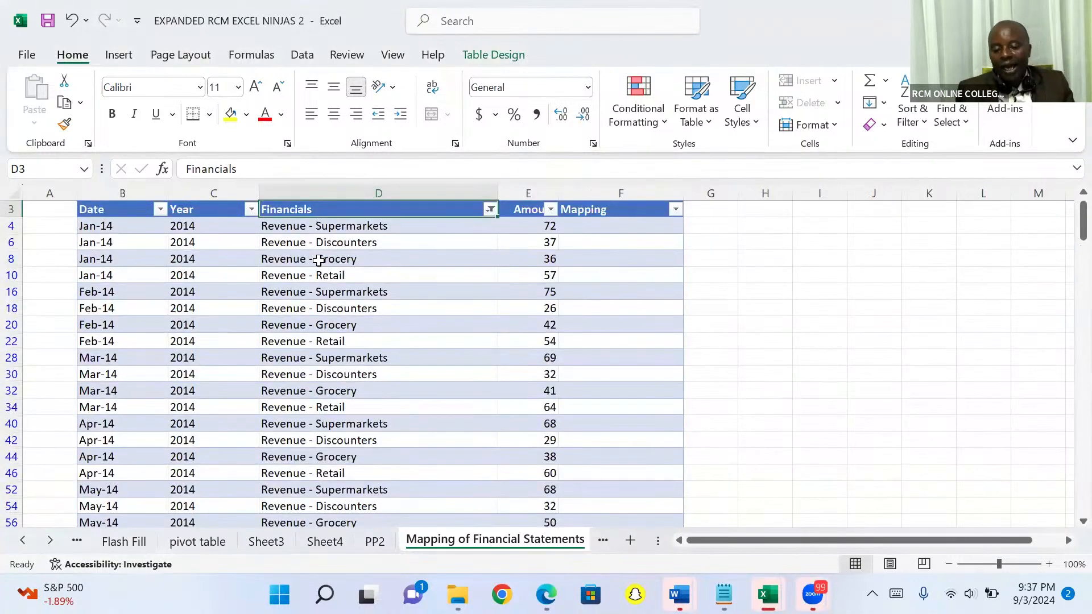
pyautogui.click(196, 230)
pyautogui.hotkey('ctrl', 'Down')
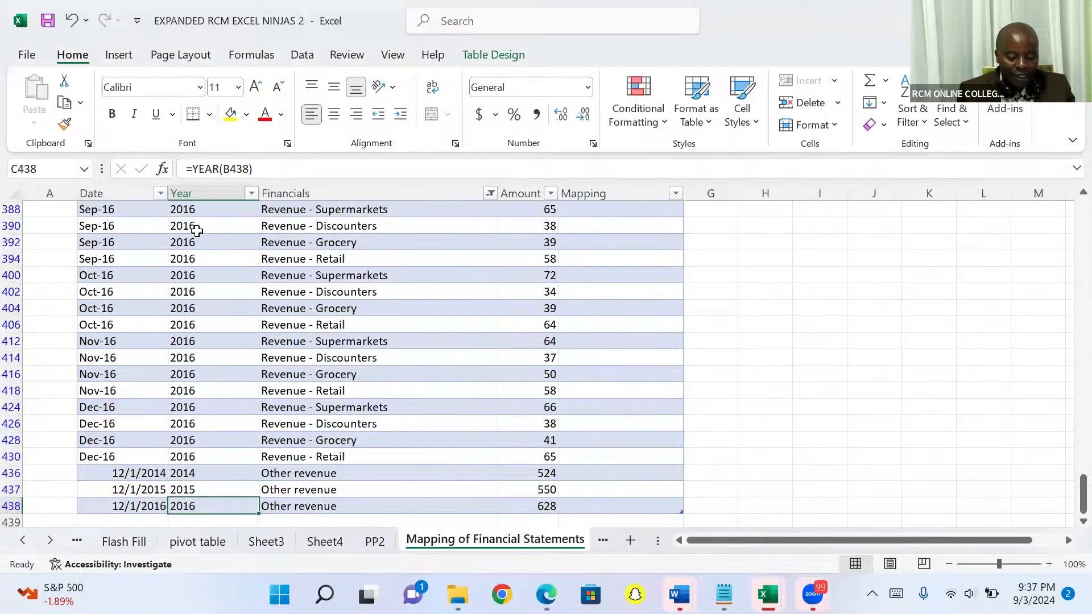
pyautogui.hotkey('ctrl', 'Up')
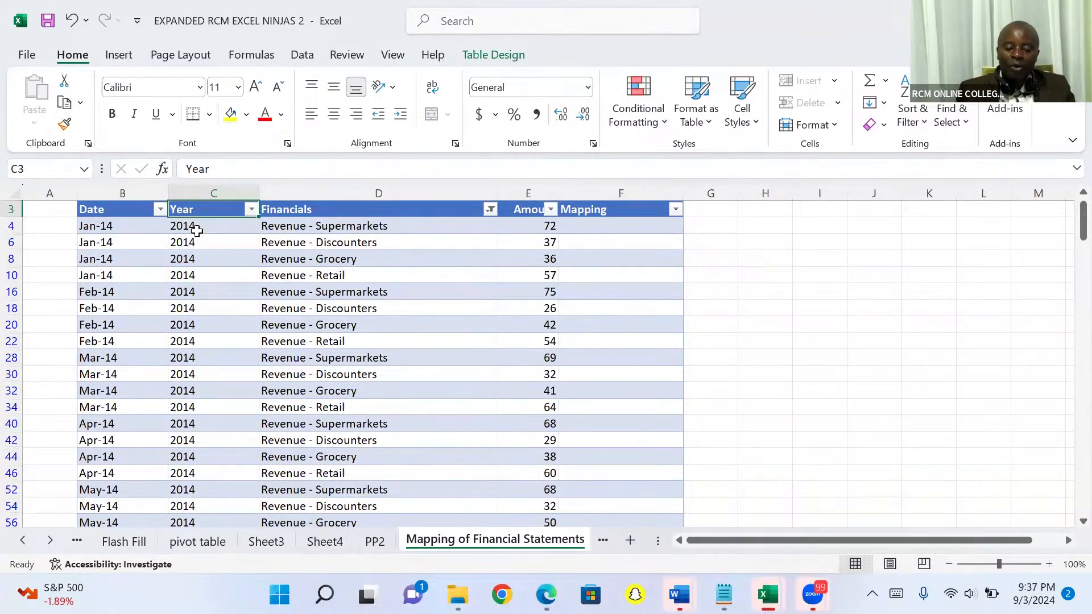
# Step: Switch to the PP2 sheet and clear the filter on the sales table's Region column
pyautogui.click(374, 541)
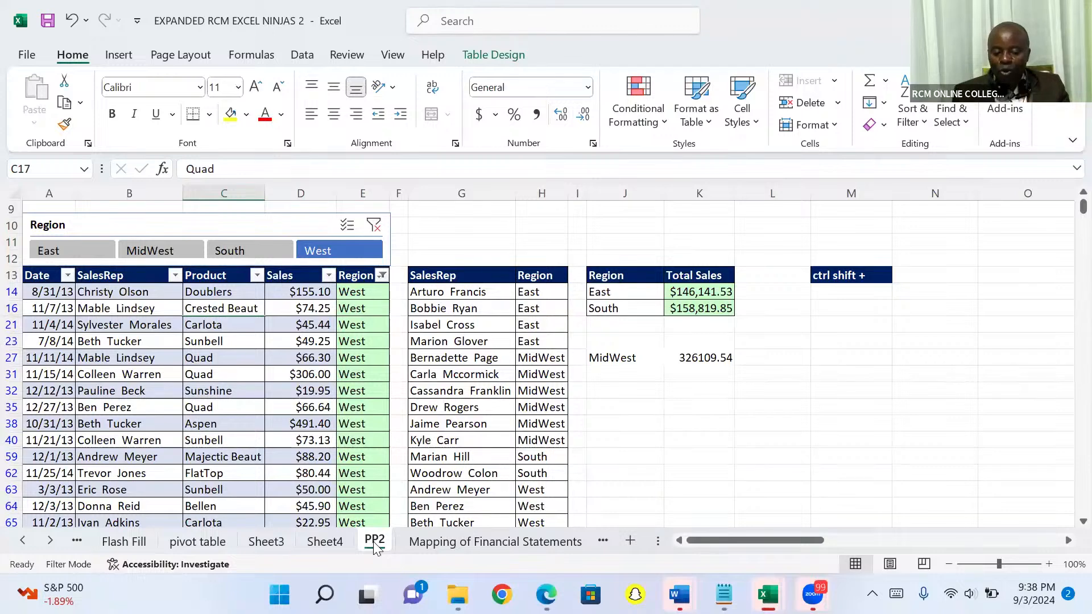
pyautogui.click(384, 275)
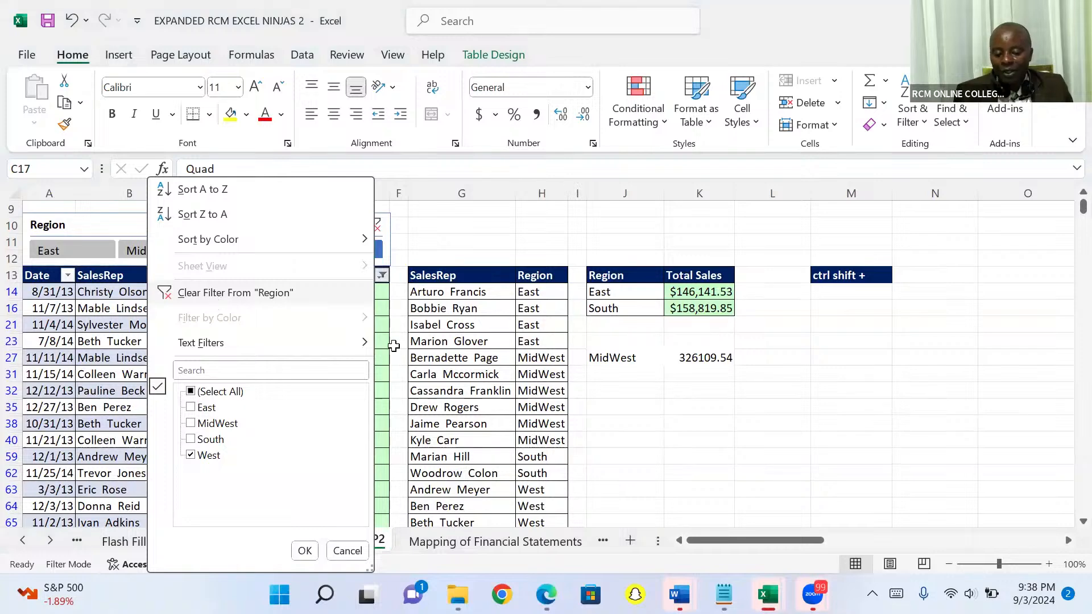
pyautogui.click(213, 294)
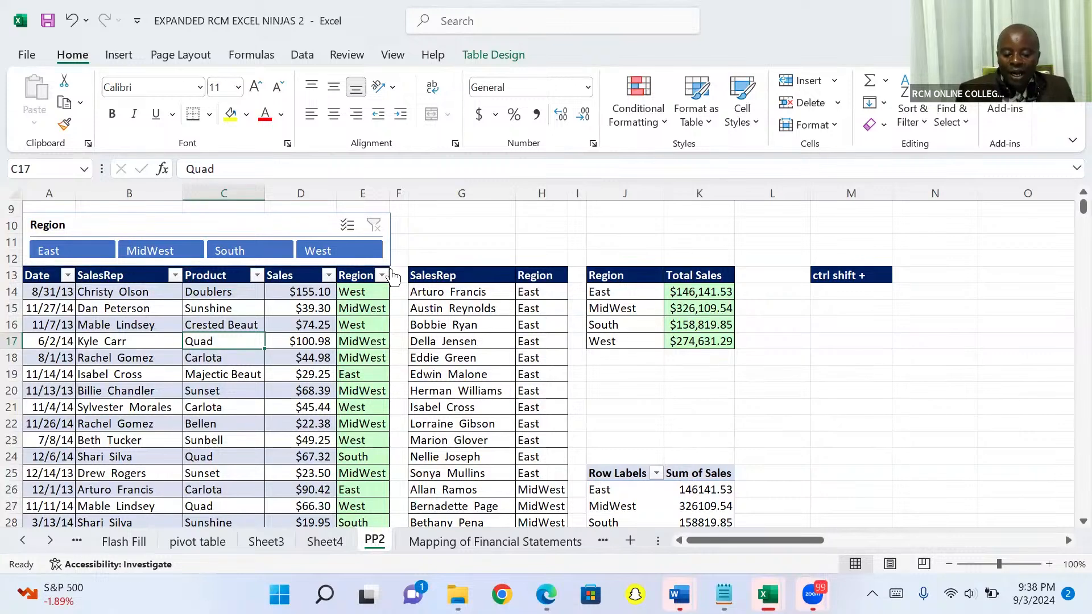
# Step: Filter the sales table's Region column to East only, and clear that filter again
pyautogui.click(381, 275)
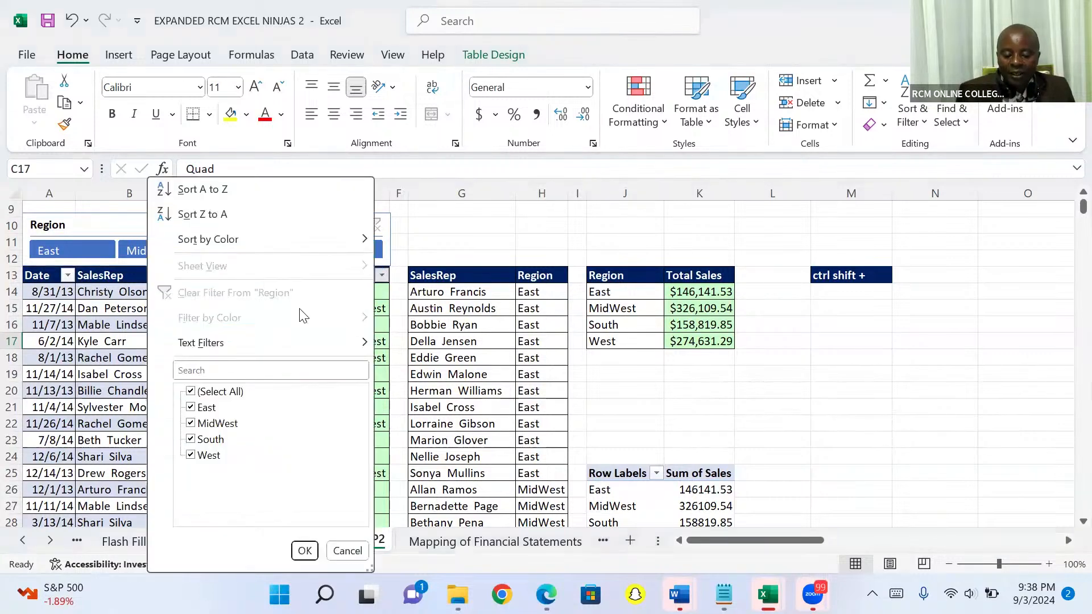
pyautogui.click(191, 392)
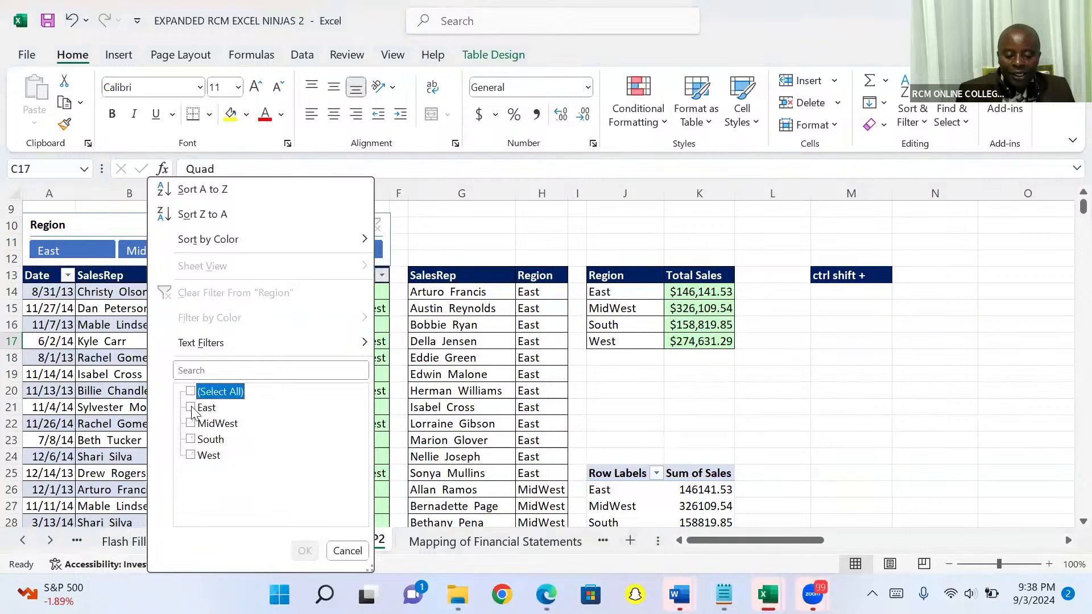
pyautogui.click(192, 409)
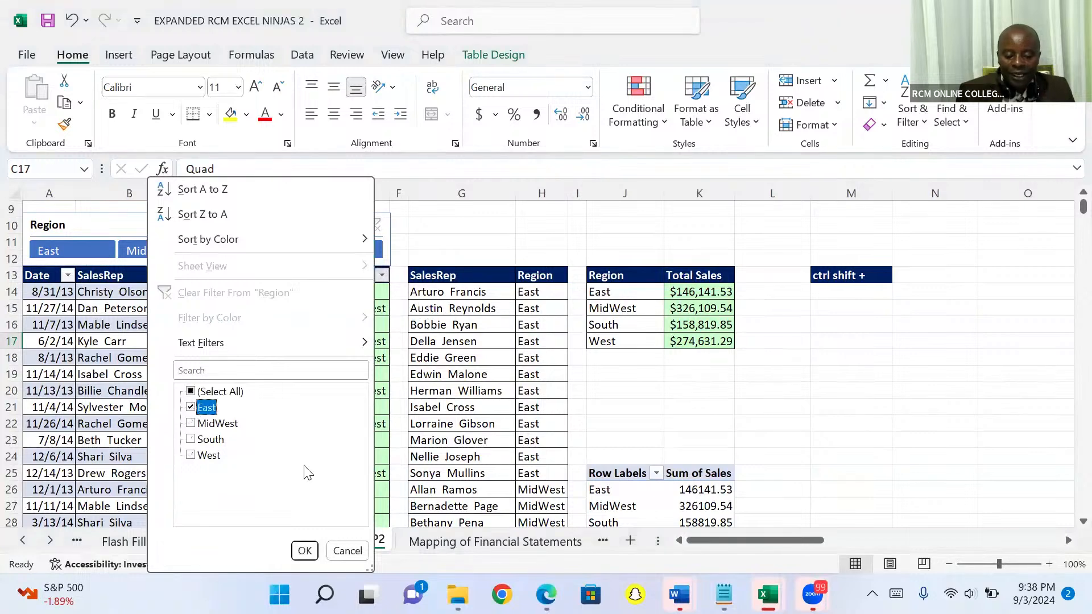
pyautogui.click(304, 551)
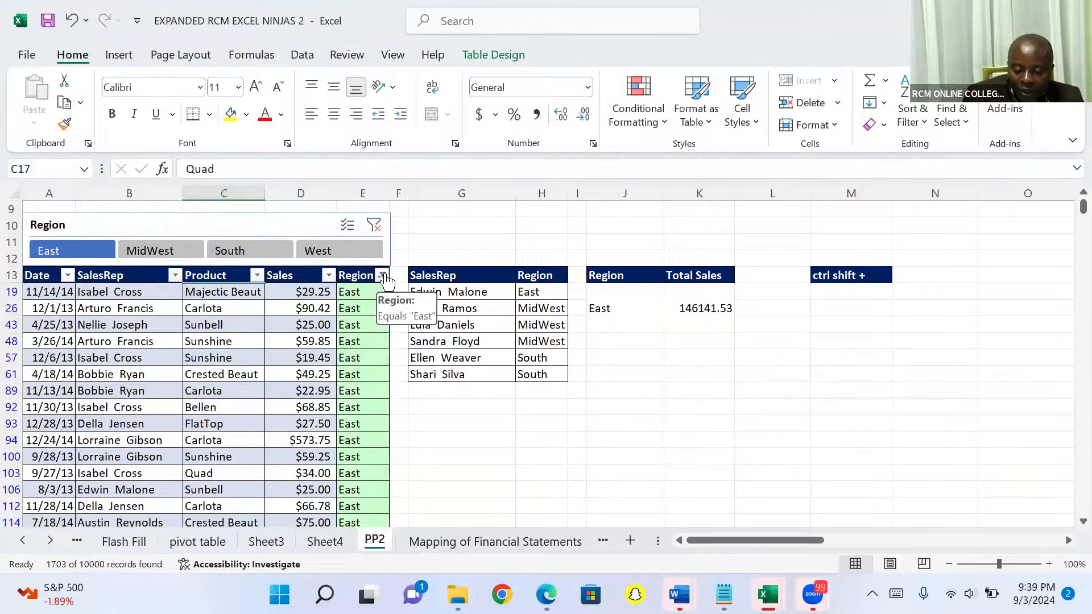
pyautogui.click(383, 276)
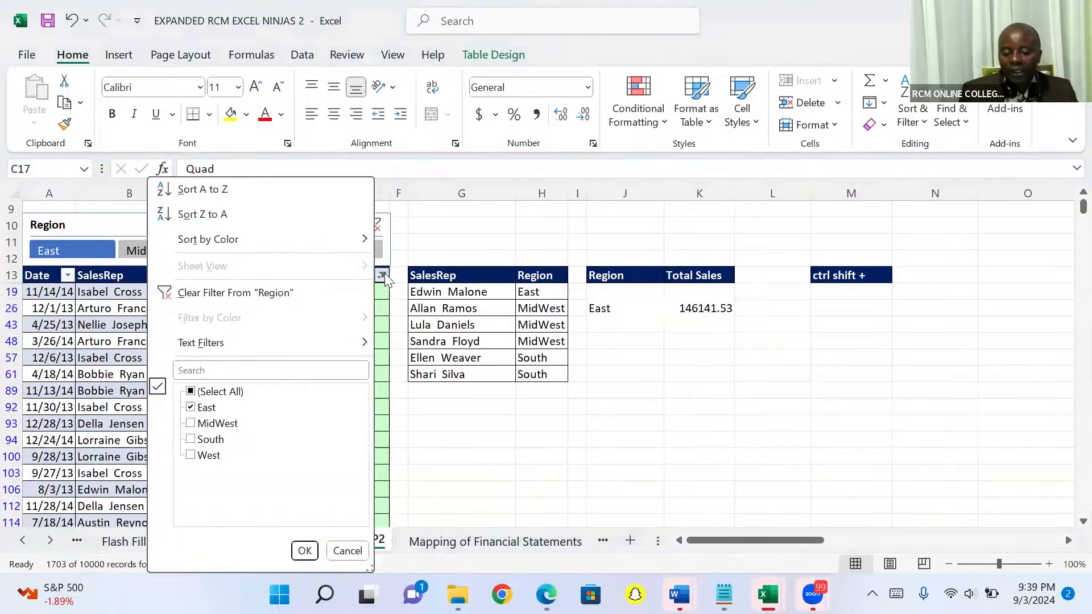
pyautogui.click(187, 292)
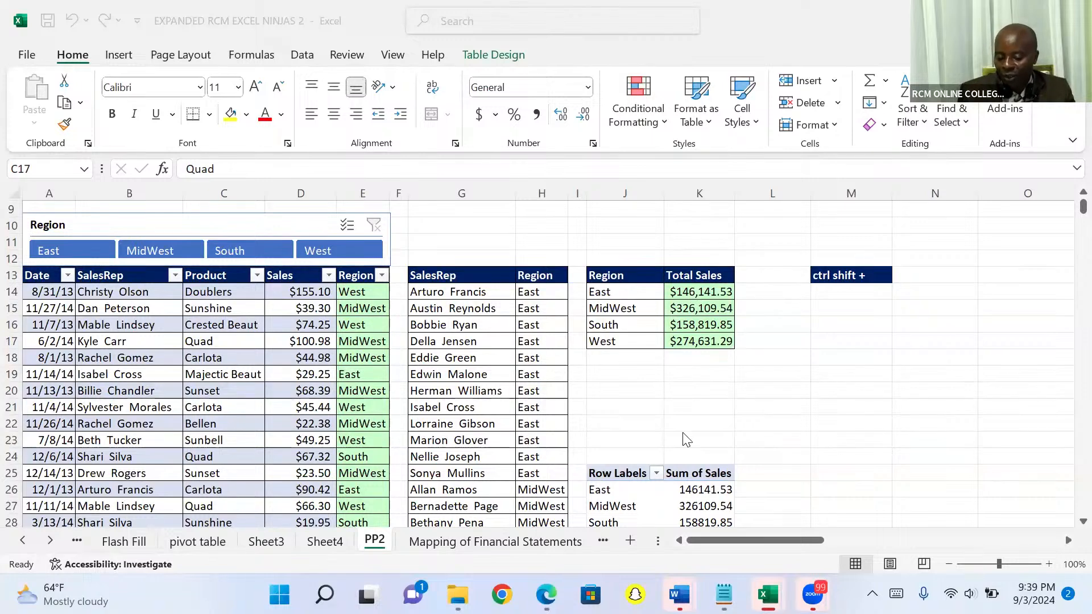
# Step: Delete the existing Total Sales formulas for all four regions in K14:K17
pyautogui.click(694, 290)
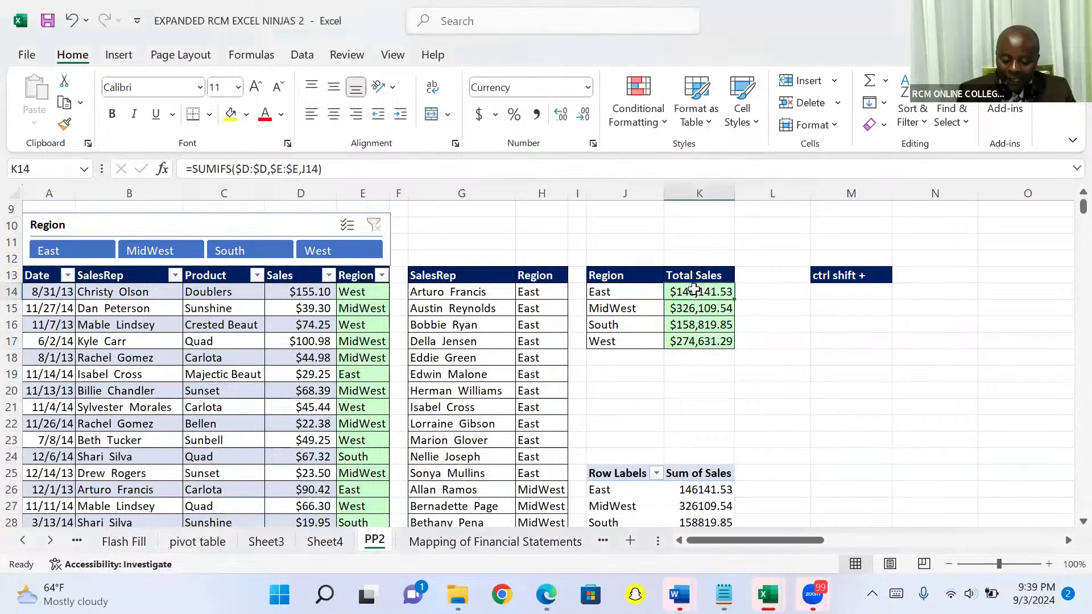
pyautogui.hotkey('ctrl', 'shift', 'Down')
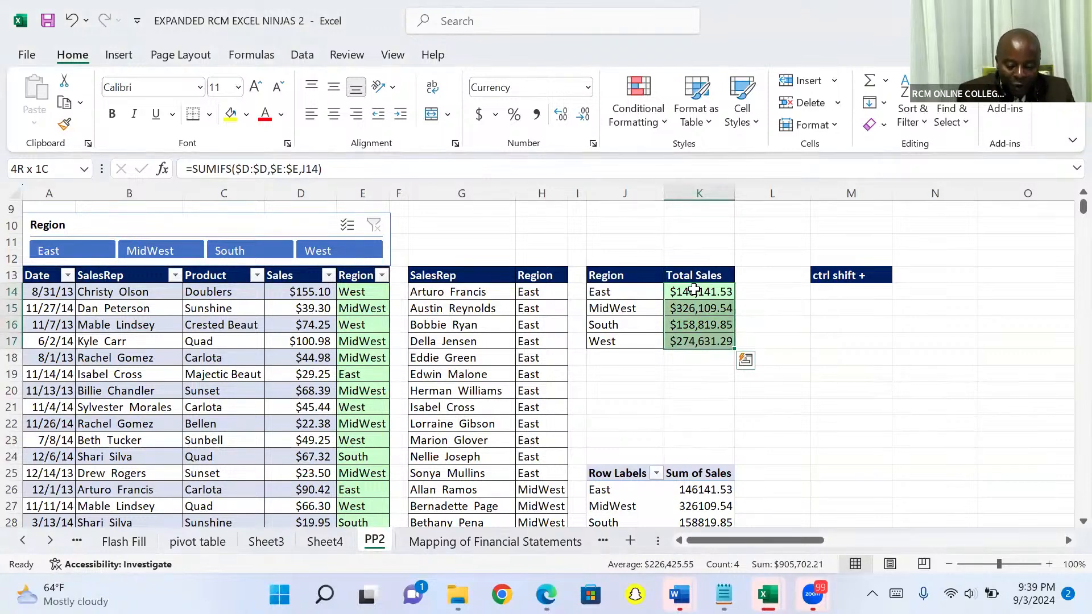
pyautogui.press('Delete')
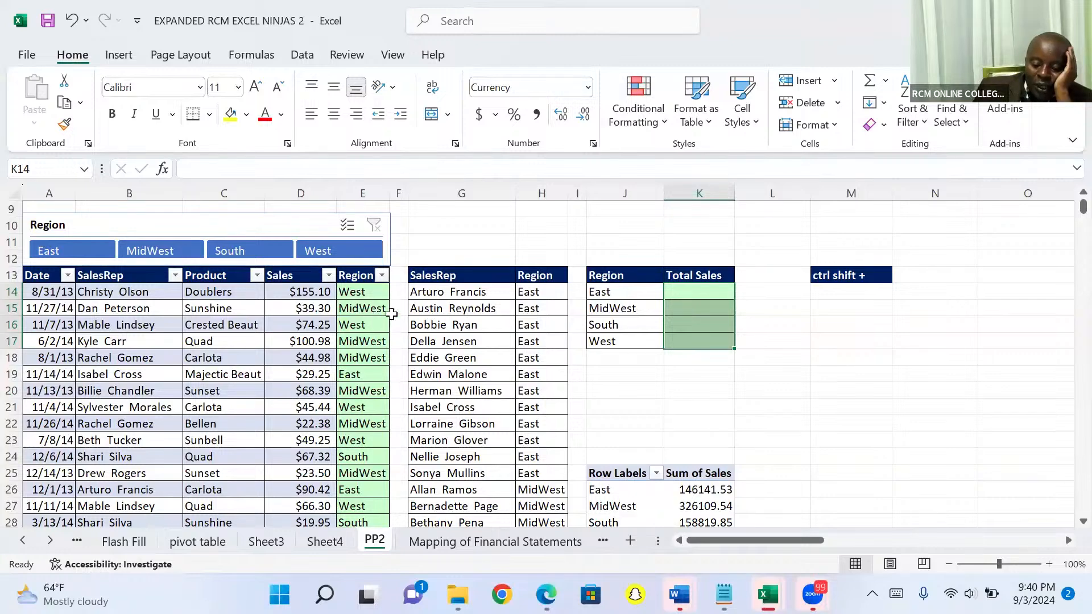
pyautogui.click(700, 292)
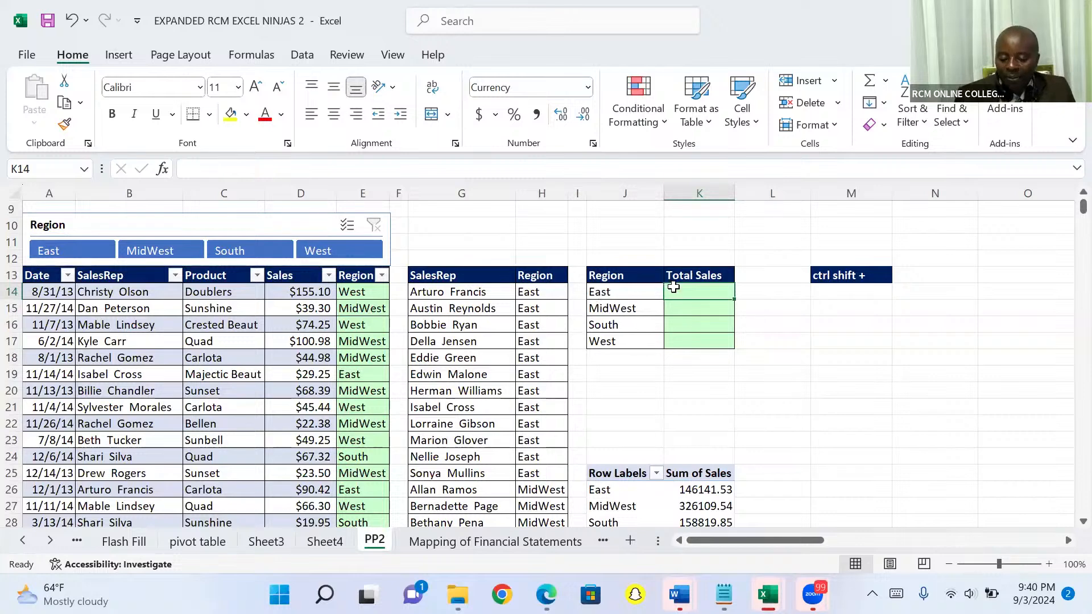
pyautogui.write('=')
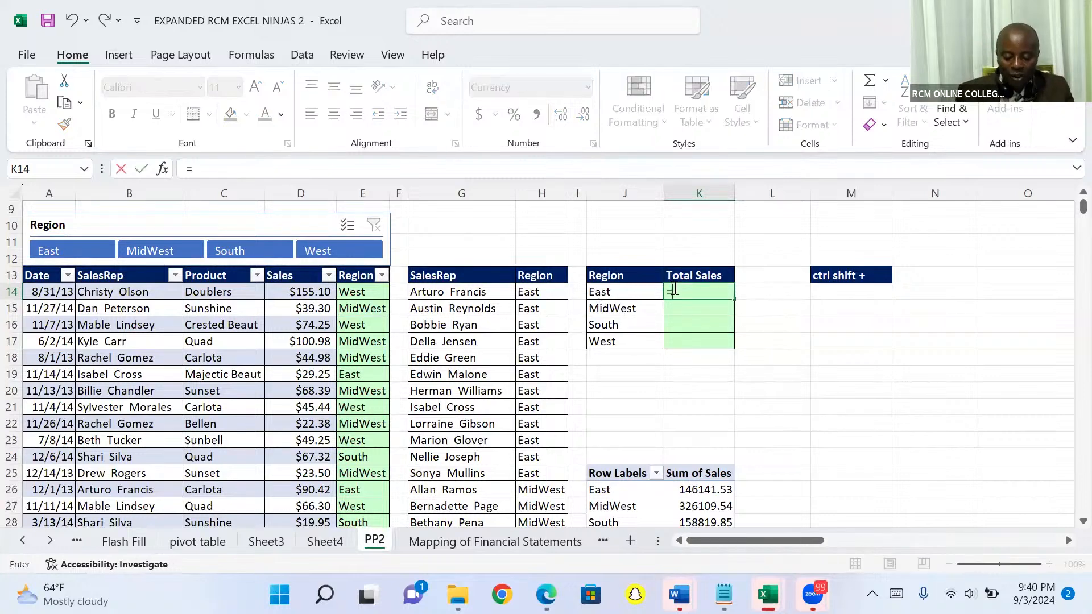
pyautogui.write('sumifs')
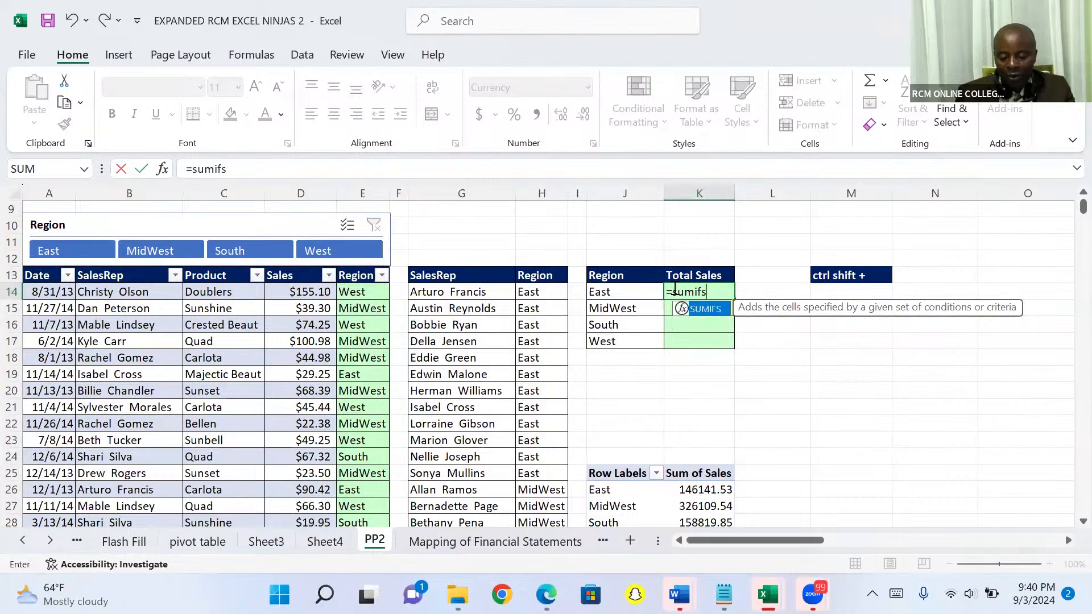
pyautogui.press('Tab')
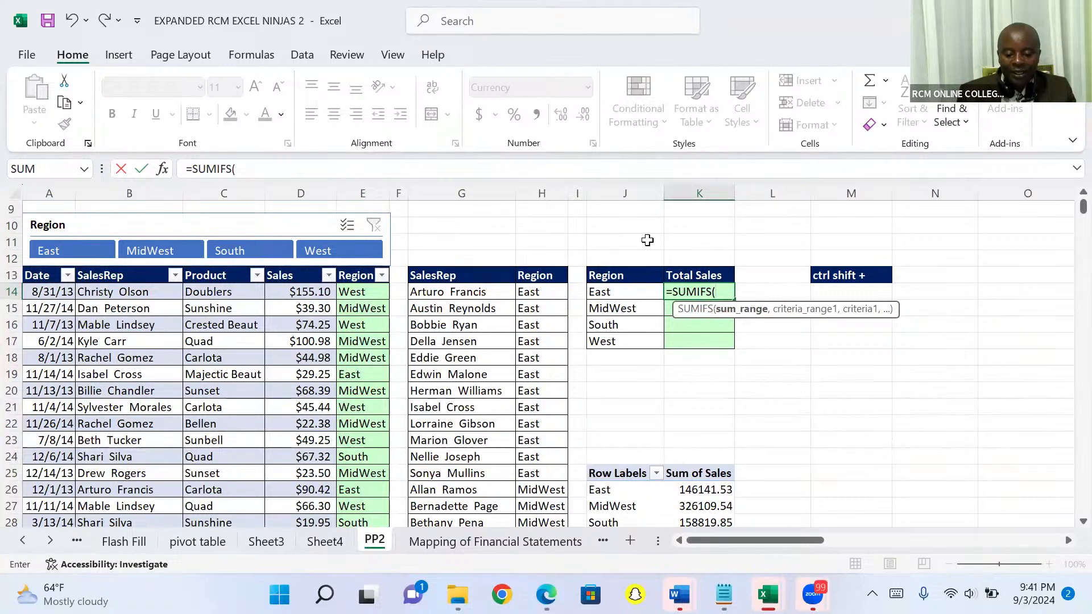
pyautogui.press('Escape')
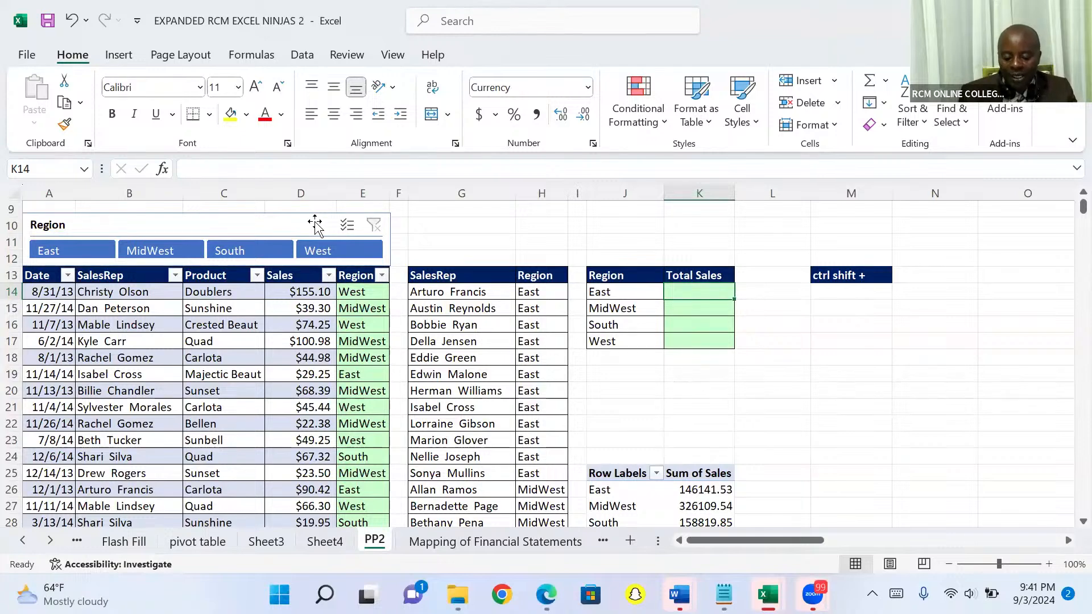
# Step: Delete the Region slicer above the sales table
pyautogui.click(316, 225)
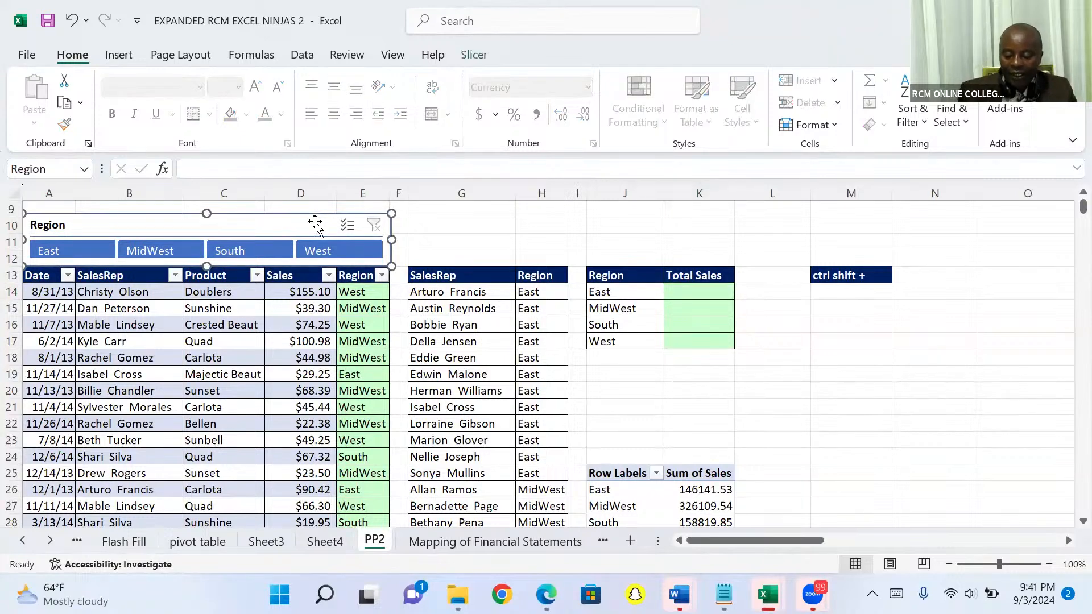
pyautogui.press('Delete')
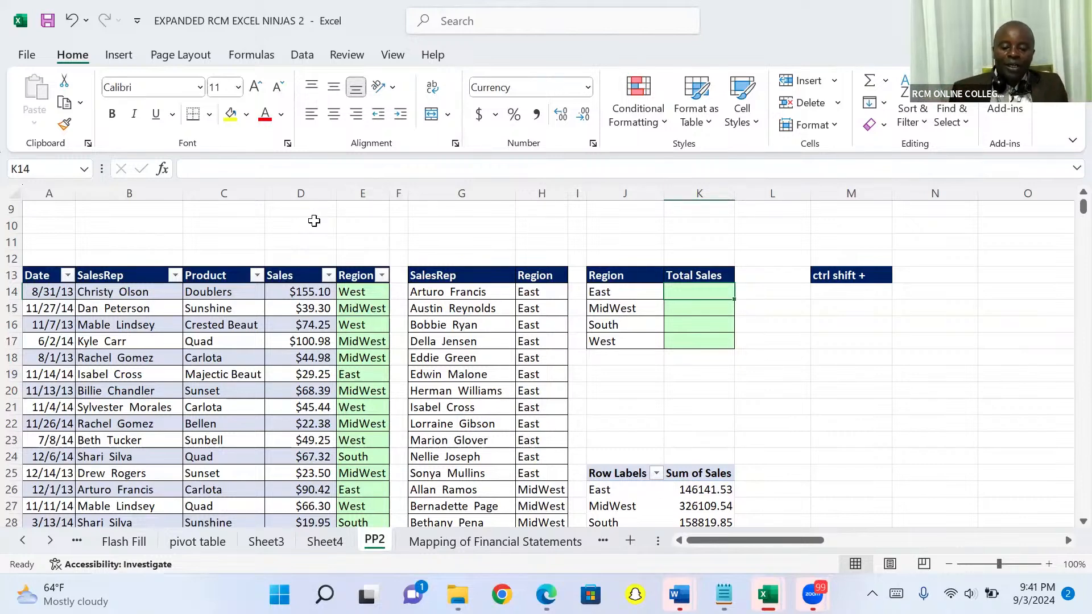
# Step: Begin a SUMIFS formula in K14 for East's total sales, with the Sales column as absolute sum range $D:$D
pyautogui.click(681, 292)
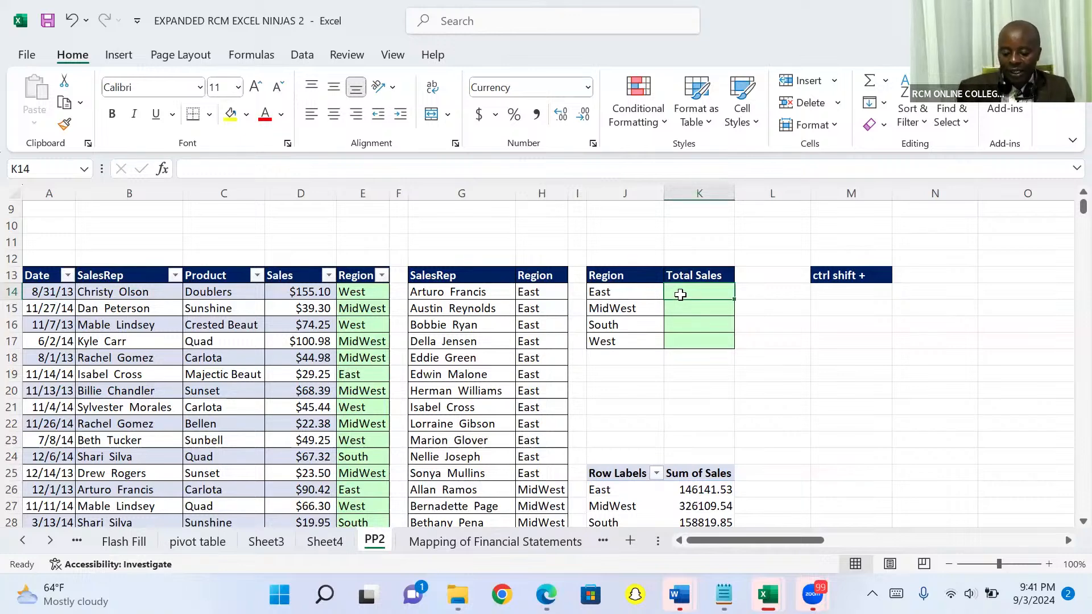
pyautogui.write('=sumifs')
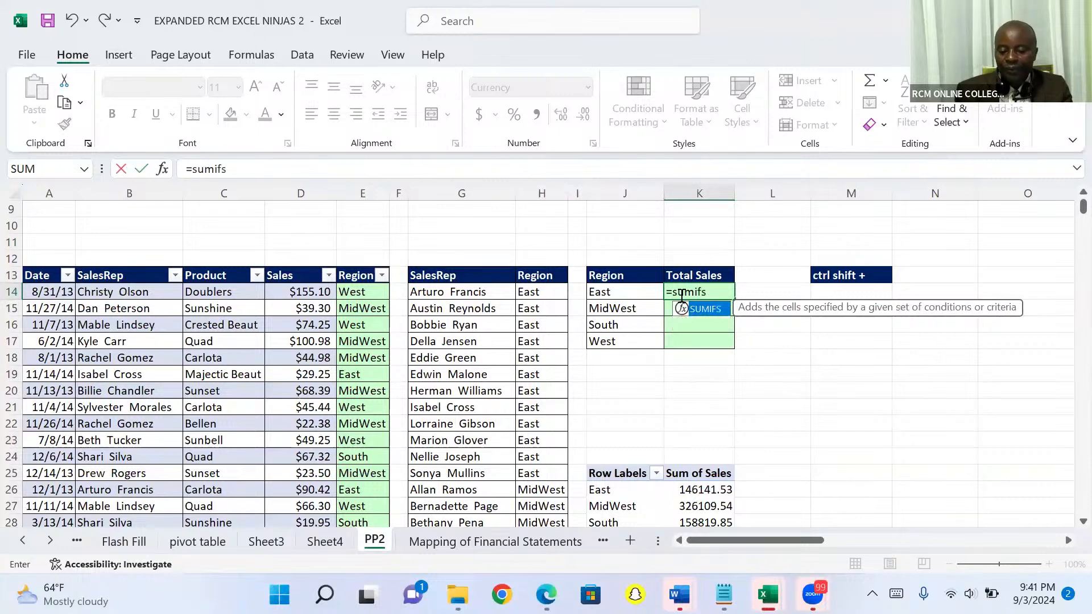
pyautogui.press('Tab')
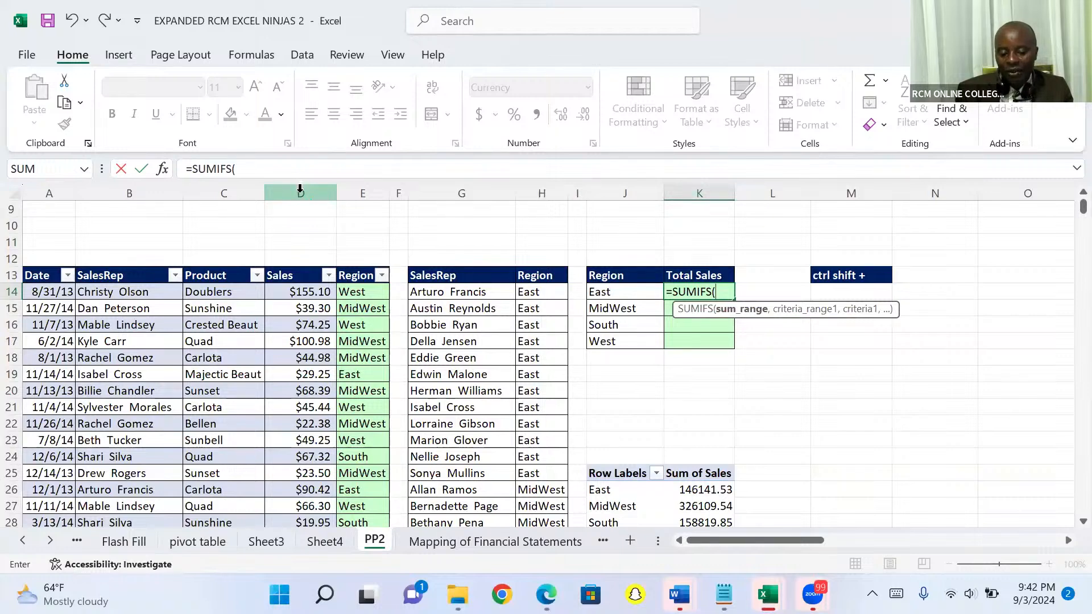
pyautogui.click(300, 188)
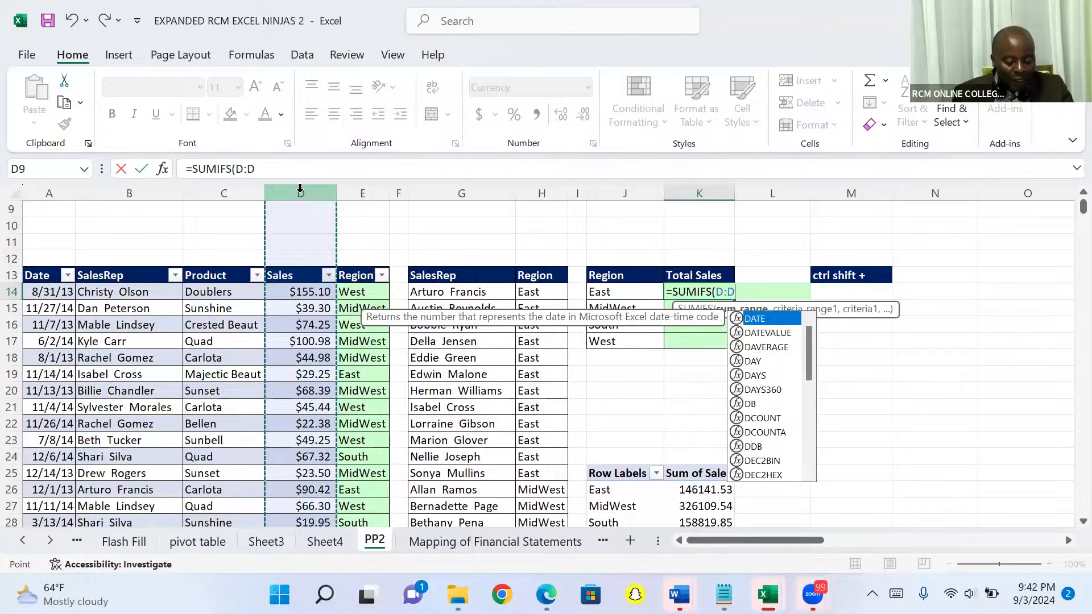
pyautogui.press('Escape')
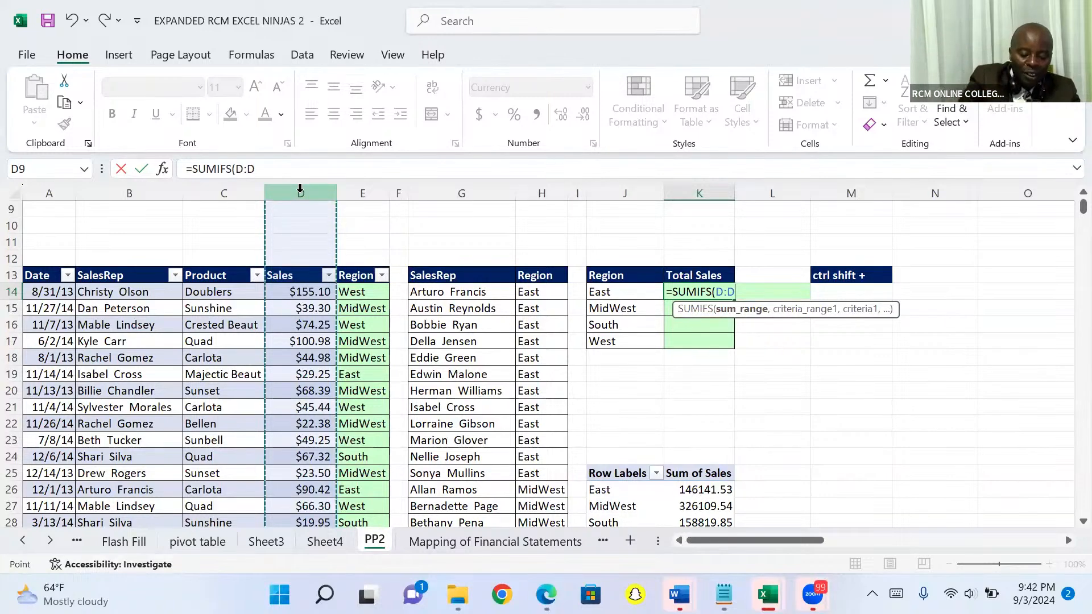
pyautogui.press('F4')
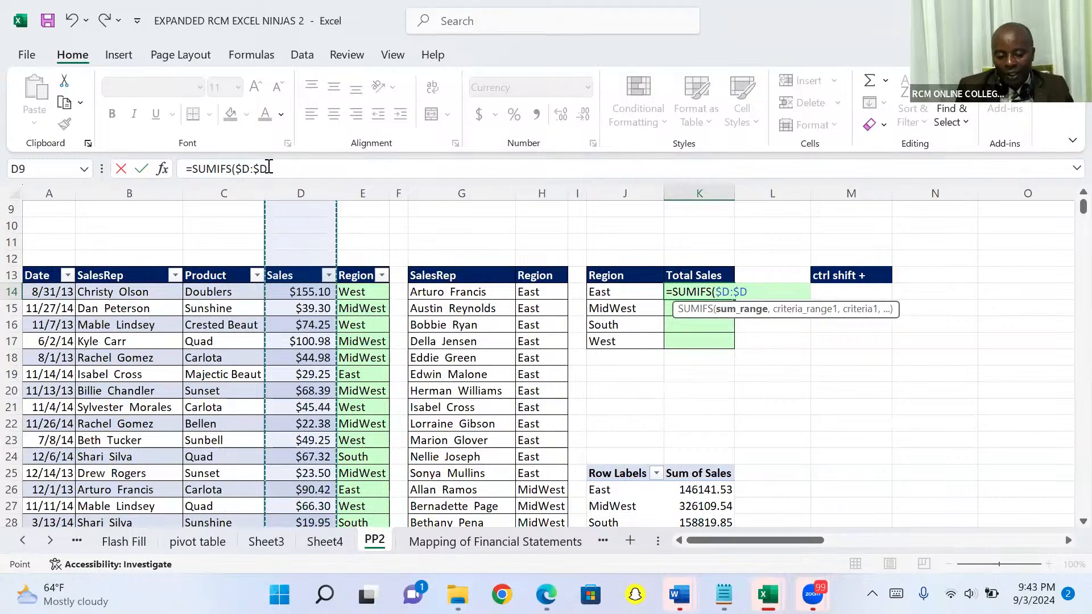
pyautogui.write(',')
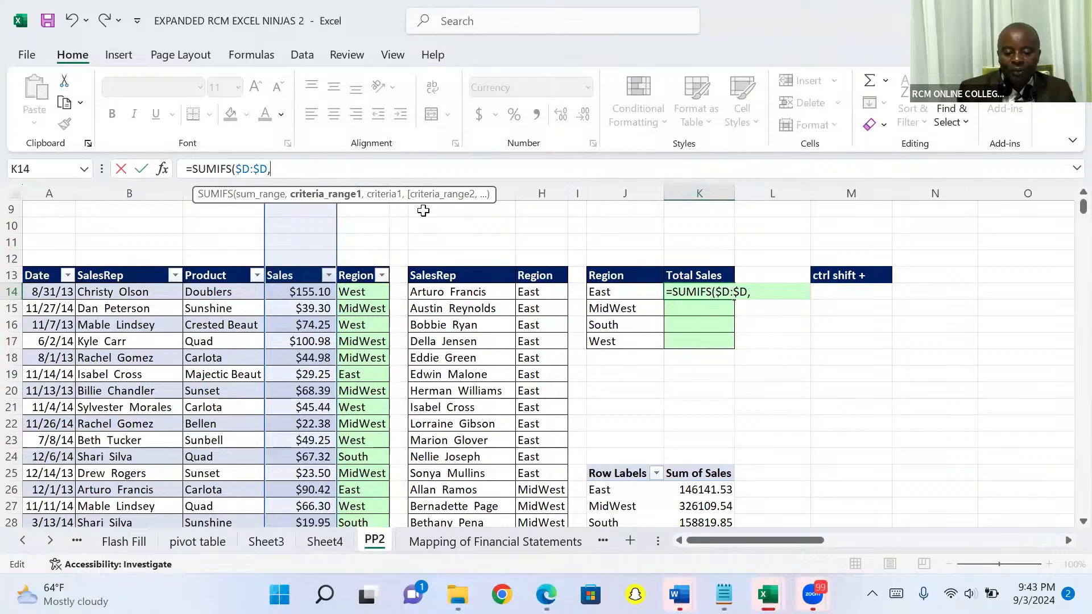
# Step: Add the Region column as the absolute criteria range $E:$E in the K14 SUMIFS formula
pyautogui.moveTo(413, 204); pyautogui.dragTo(417, 228)
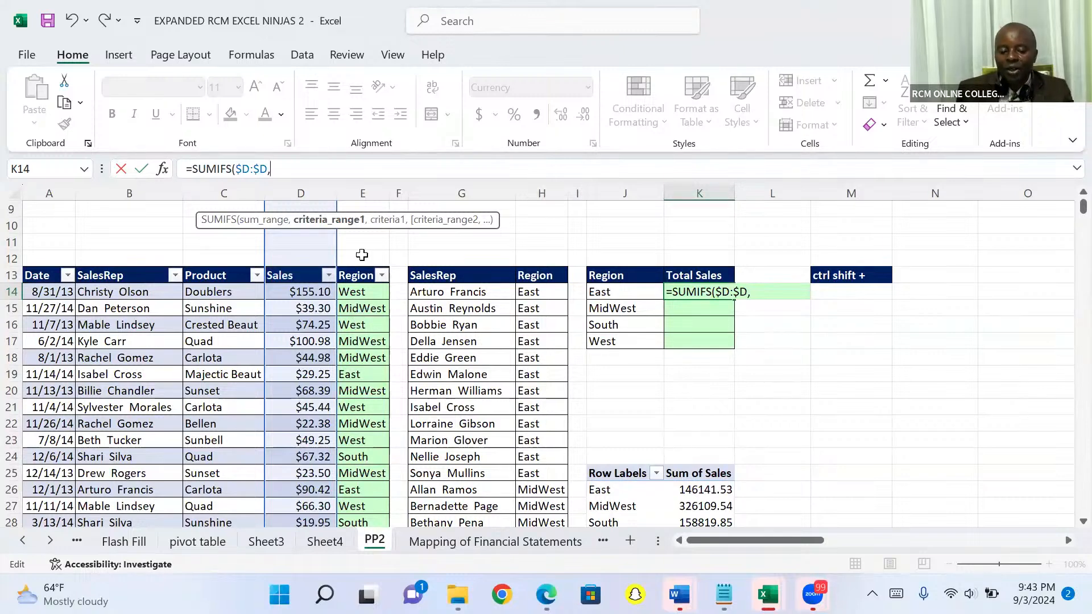
pyautogui.click(367, 186)
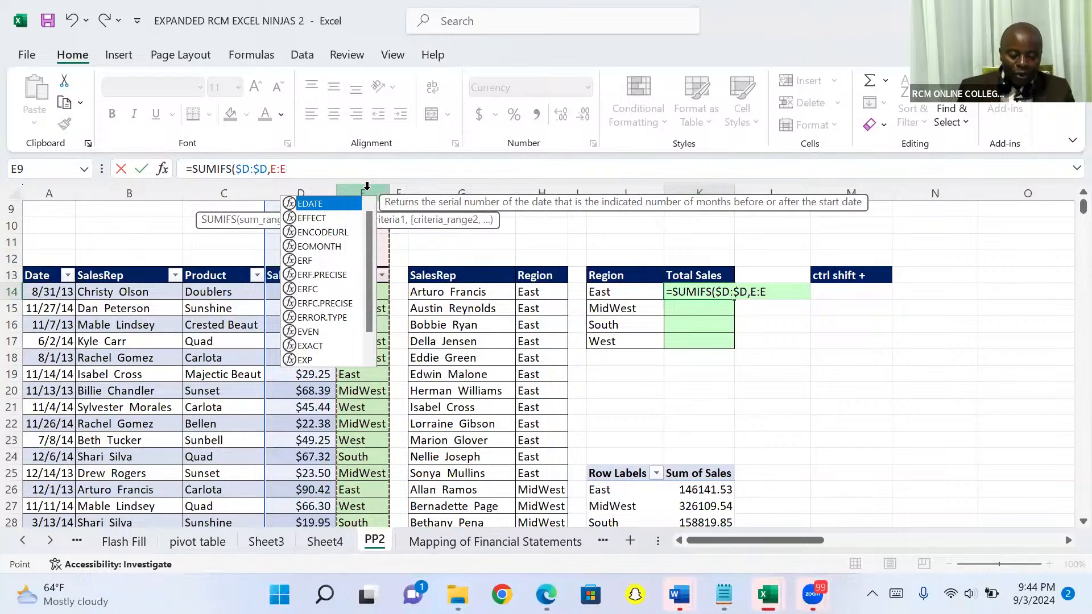
pyautogui.press('F4')
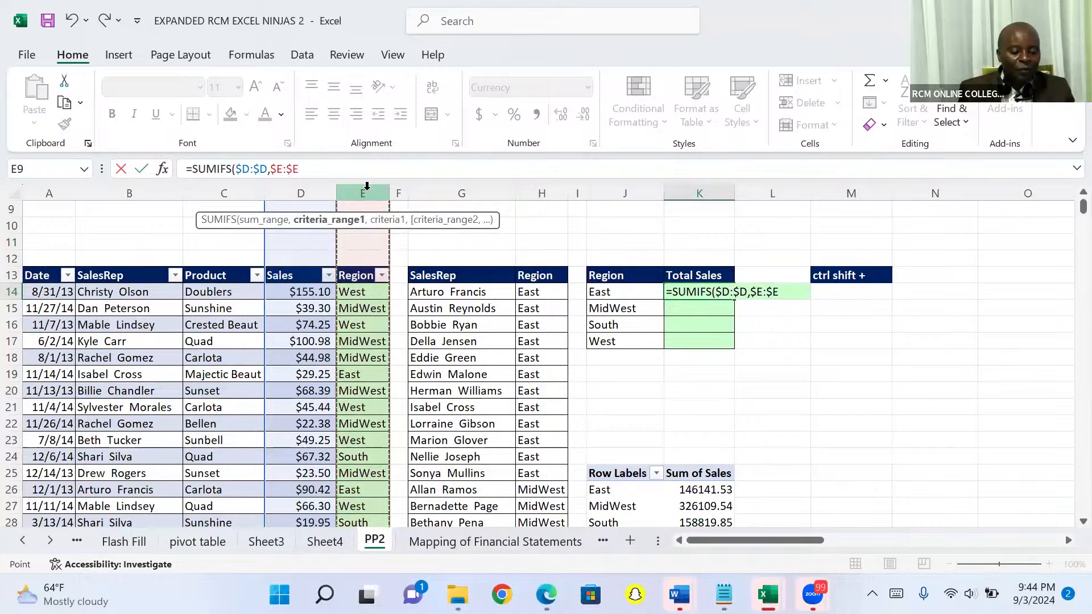
pyautogui.write(',')
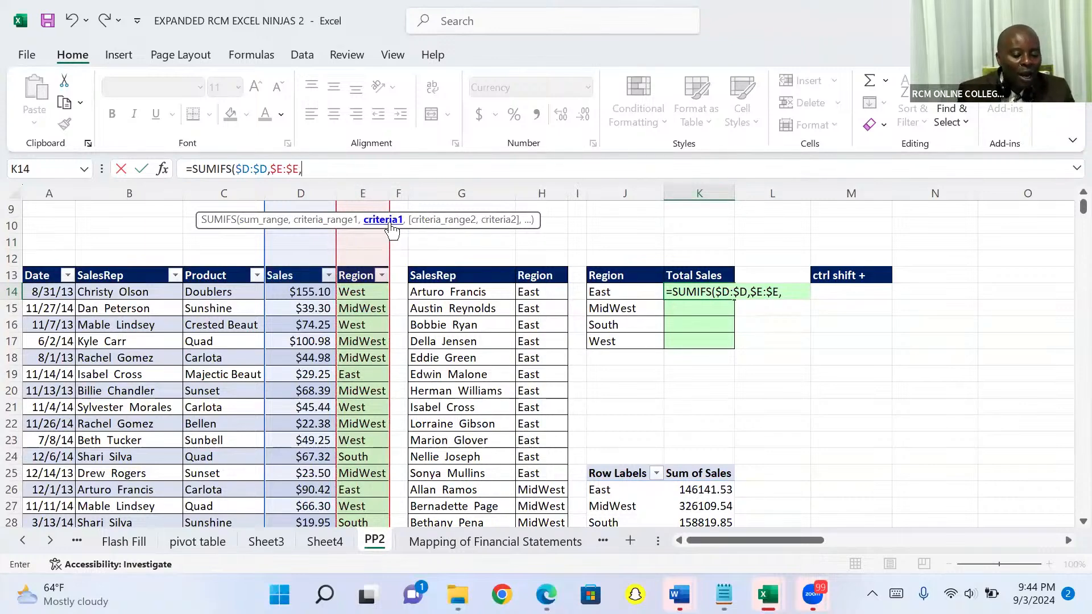
# Step: Complete the K14 SUMIFS formula with $J14 as the criterion and fill it down to K17 for the remaining regions
pyautogui.click(605, 294)
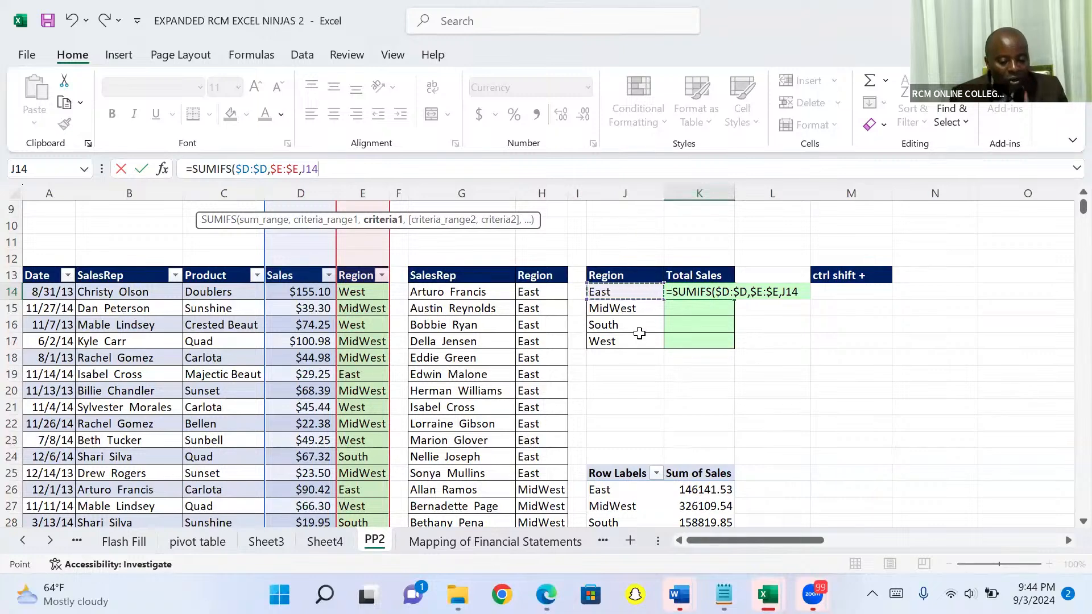
pyautogui.click(783, 293)
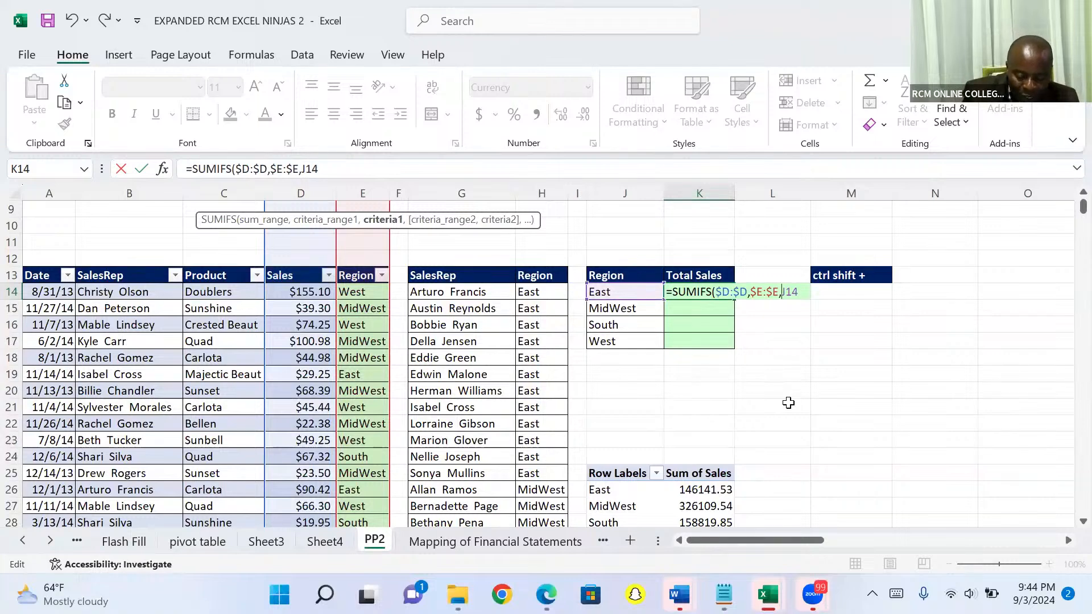
pyautogui.write('$')
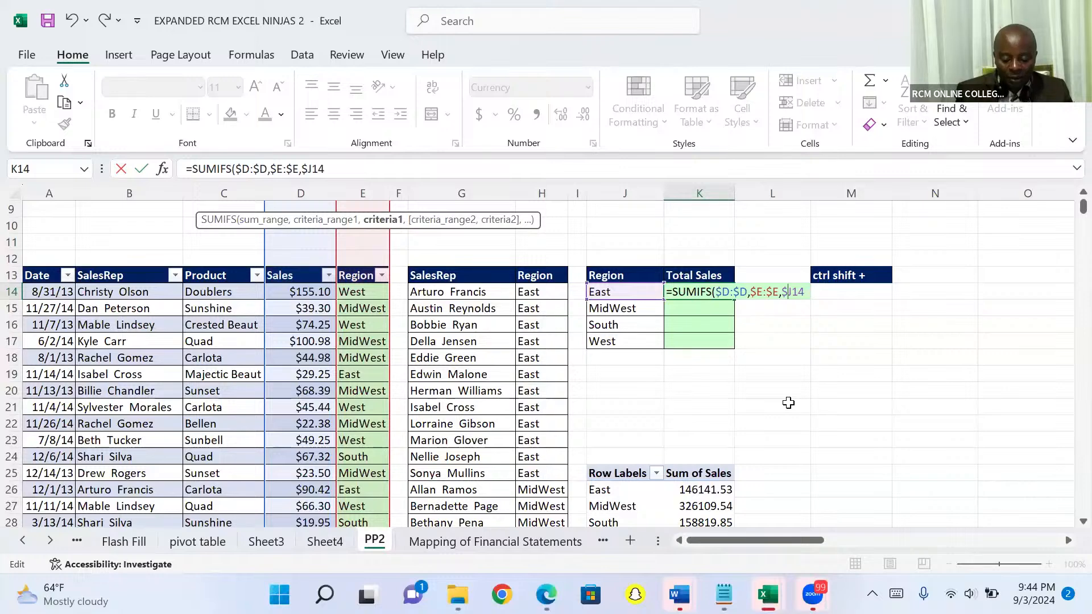
pyautogui.press('Return')
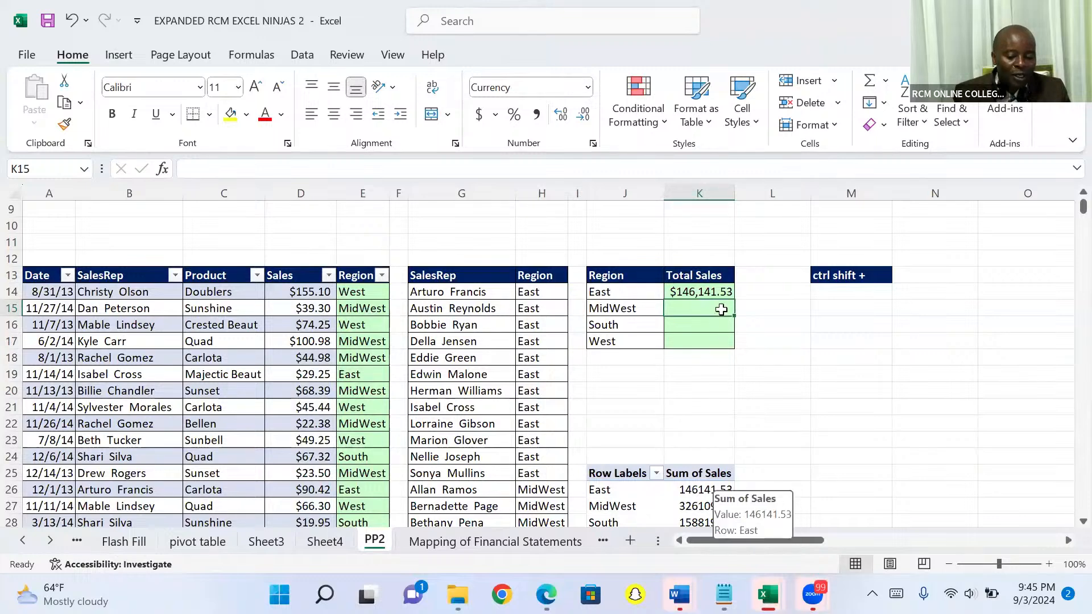
pyautogui.click(715, 291)
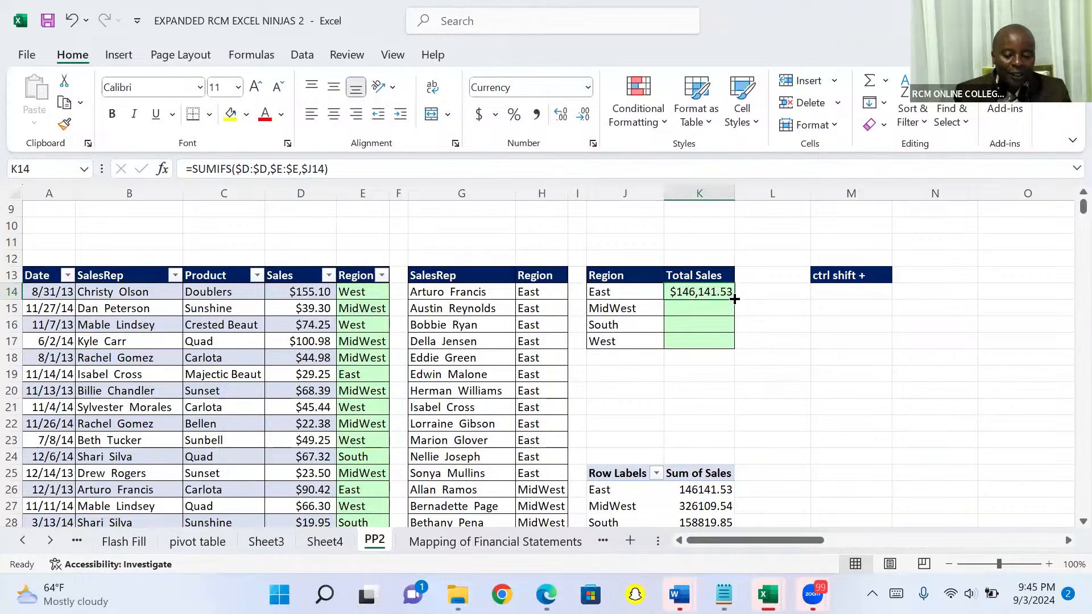
pyautogui.doubleClick(734, 299)
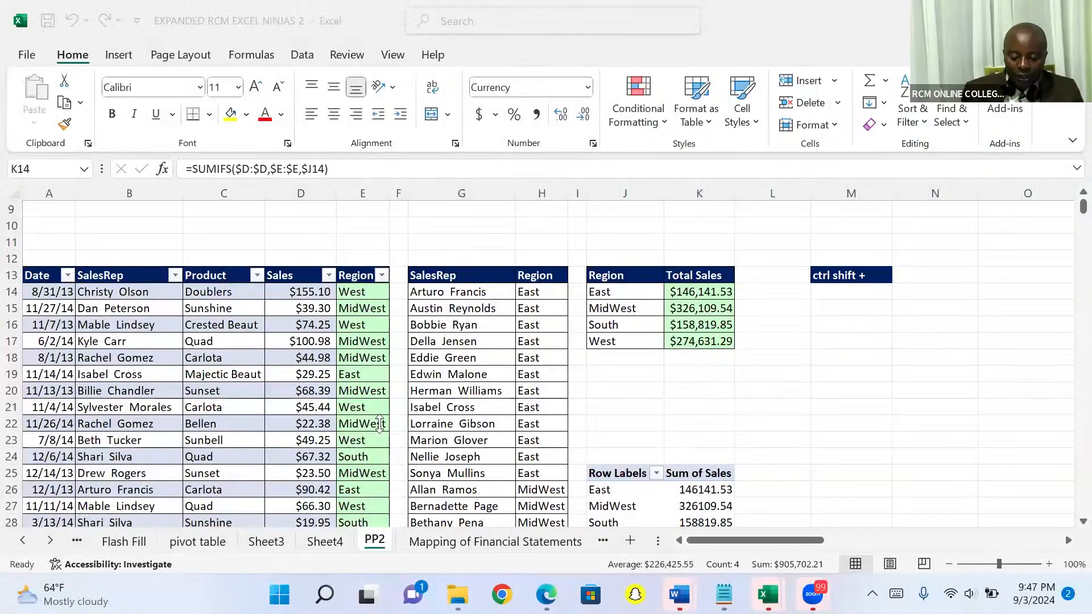
# Step: Open the Mapping of Financial Statements sheet and clear the filter from the table's Financials column
pyautogui.click(449, 540)
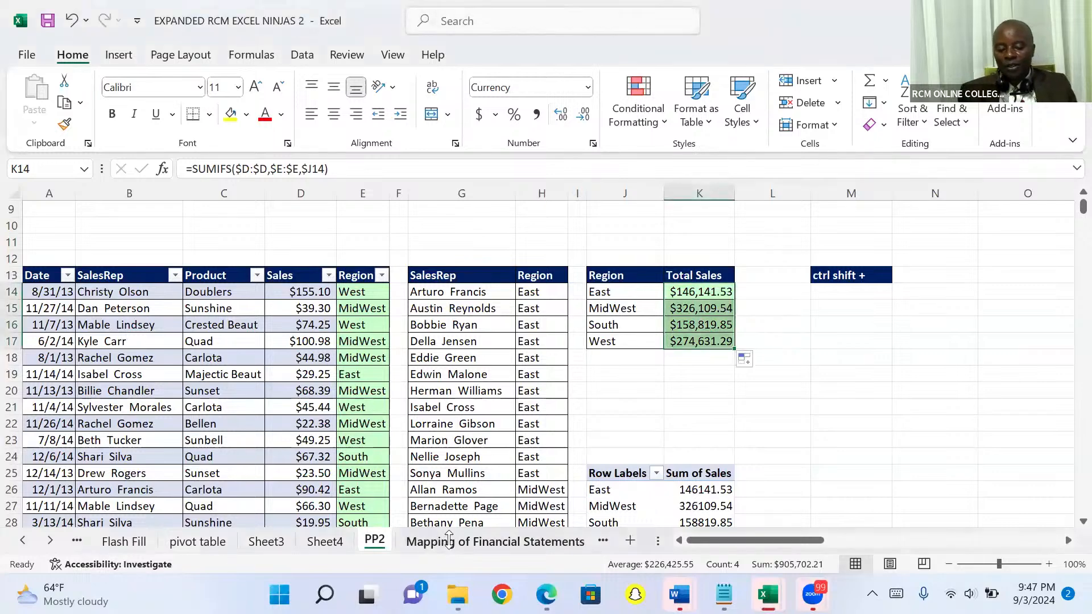
pyautogui.click(455, 540)
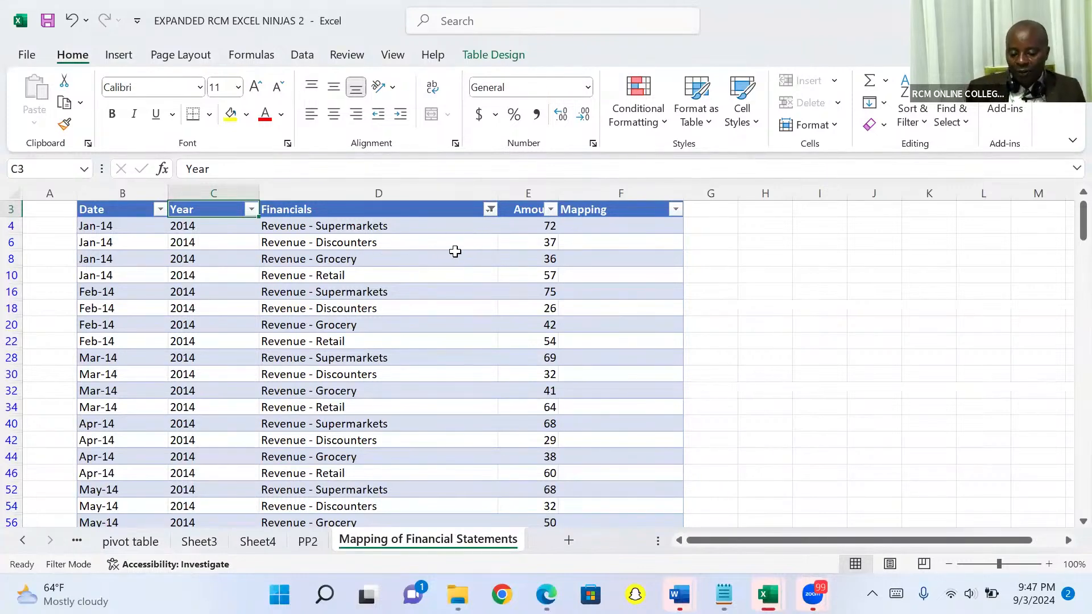
pyautogui.click(490, 209)
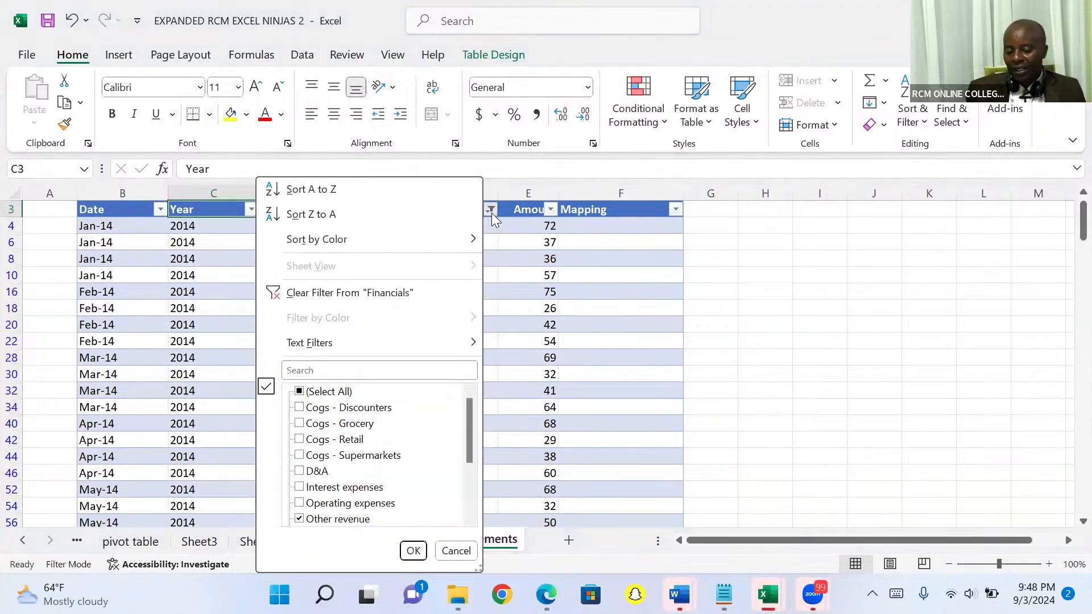
pyautogui.click(323, 295)
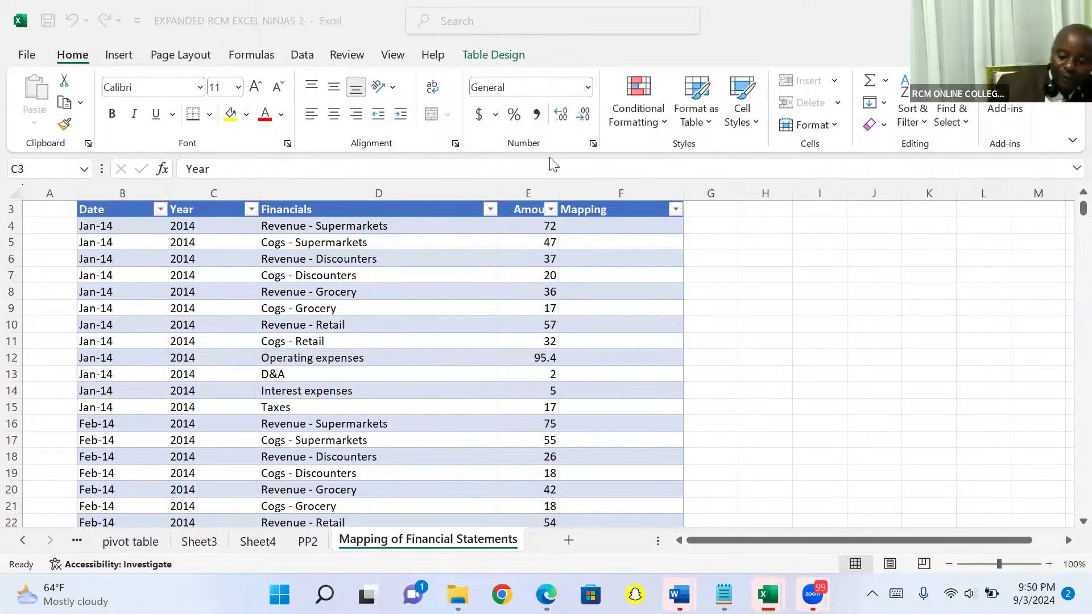
# Step: Filter the Financials column to the items matching the search text "revenue"
pyautogui.click(490, 212)
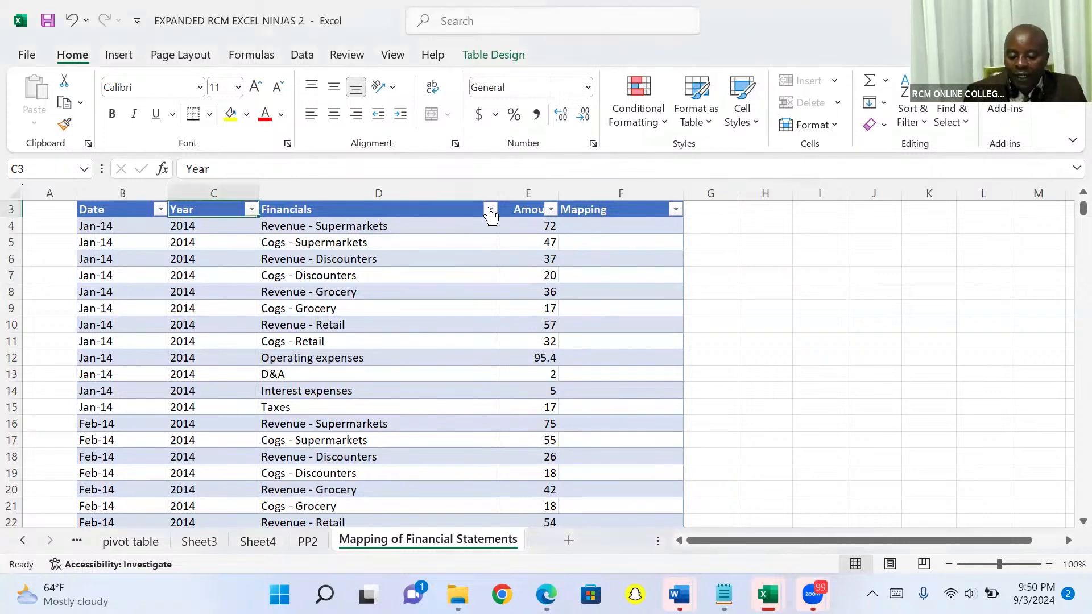
pyautogui.click(491, 210)
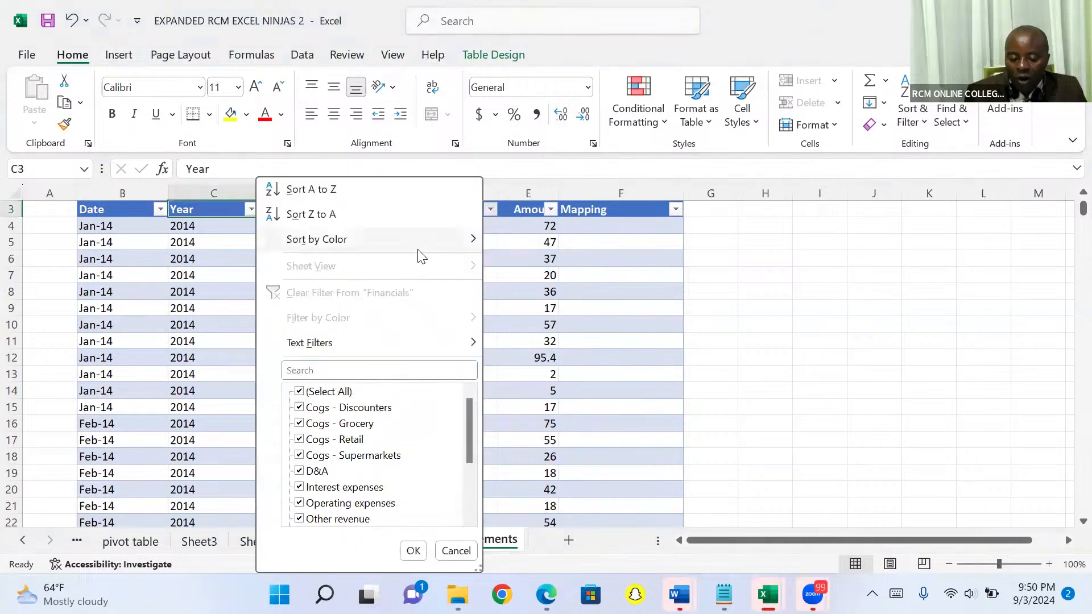
pyautogui.click(333, 369)
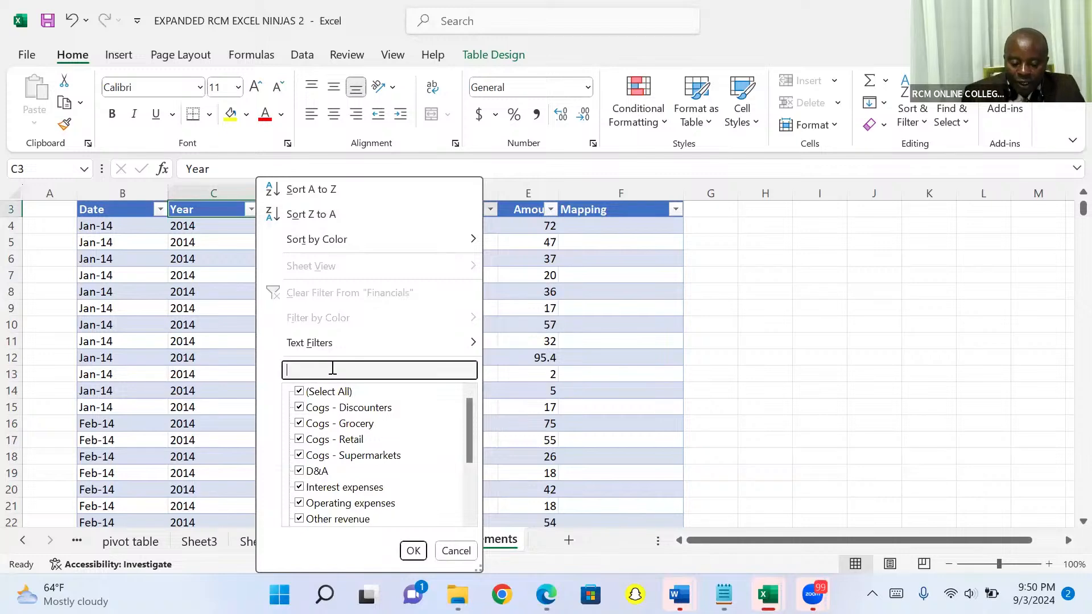
pyautogui.write('revenue')
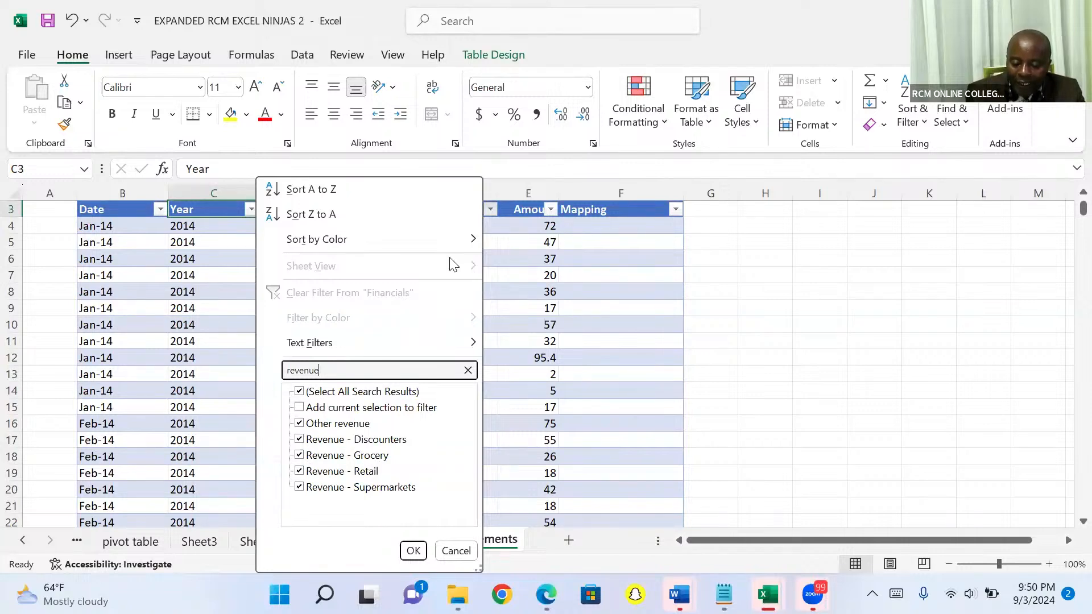
pyautogui.click(413, 550)
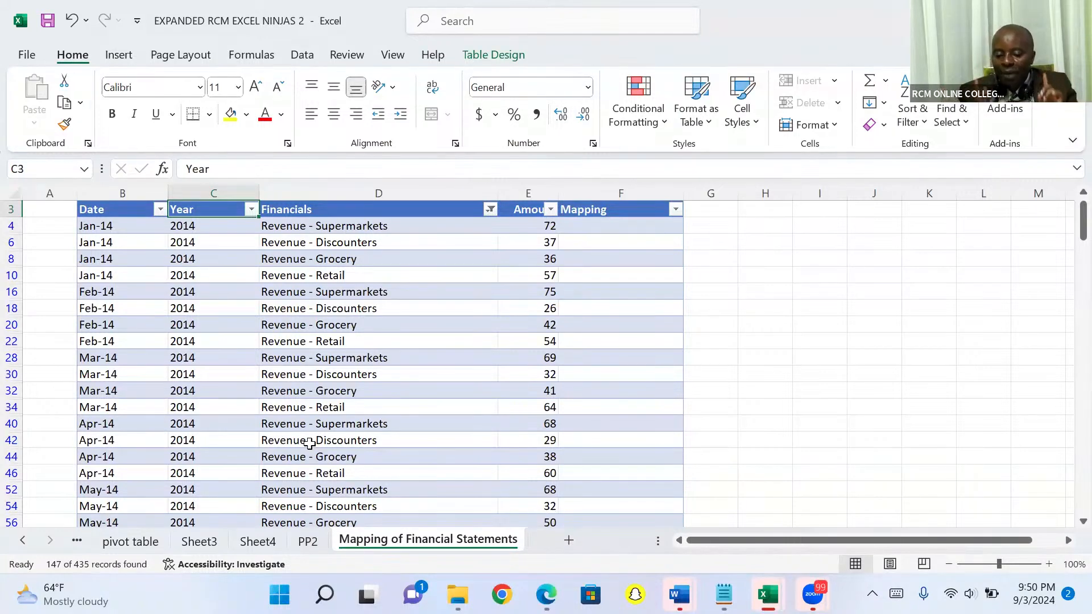
# Step: Enter Revenue in Mapping cell F4 and fill it down all the filtered revenue rows
pyautogui.click(587, 226)
pyautogui.write('Re')
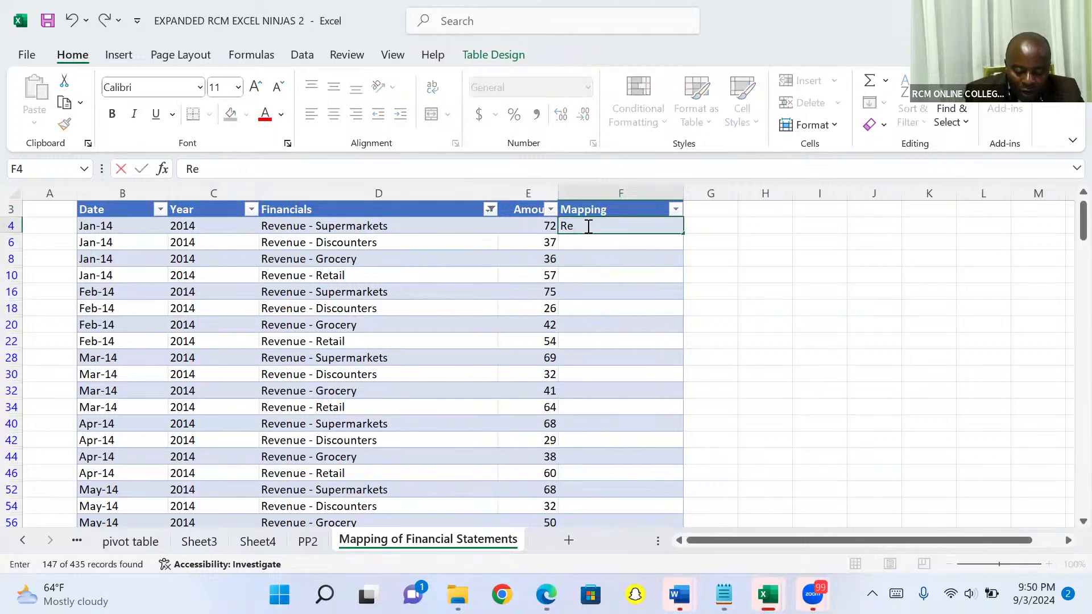
pyautogui.write('venue')
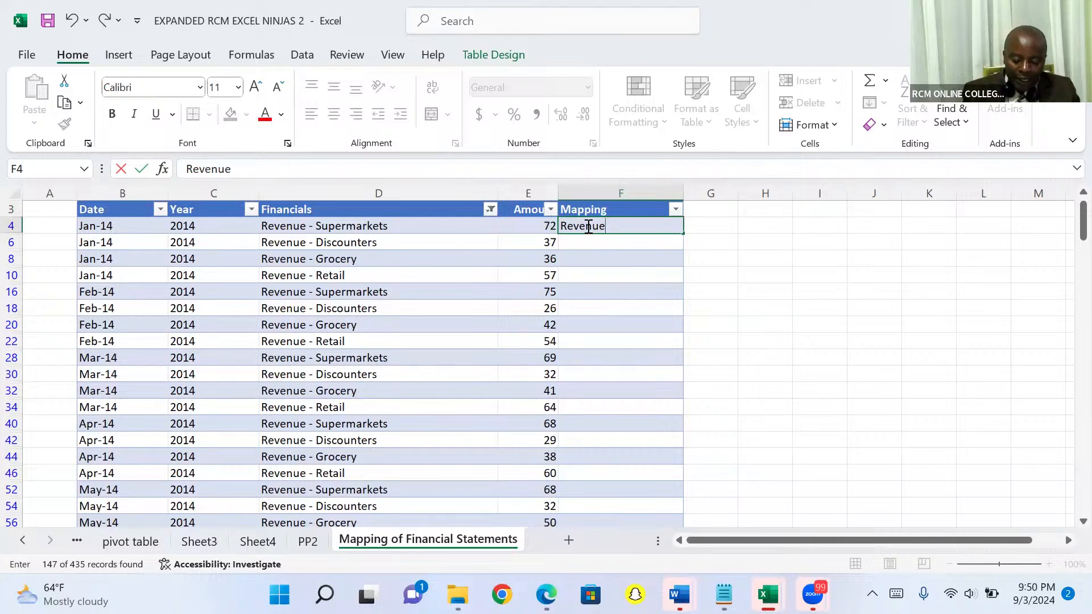
pyautogui.hotkey('ctrl', 'Return')
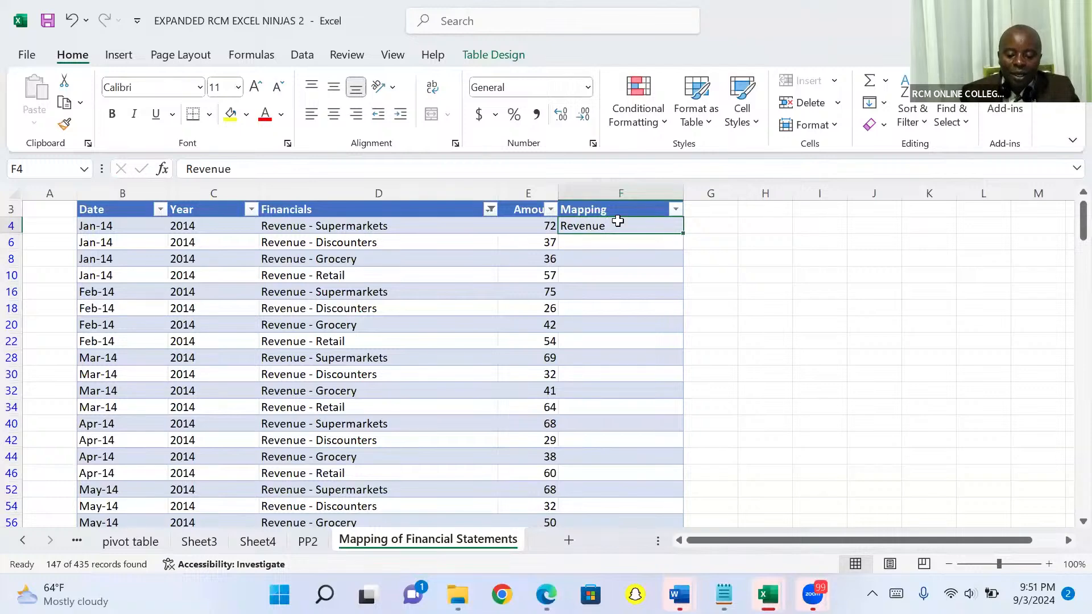
pyautogui.doubleClick(683, 233)
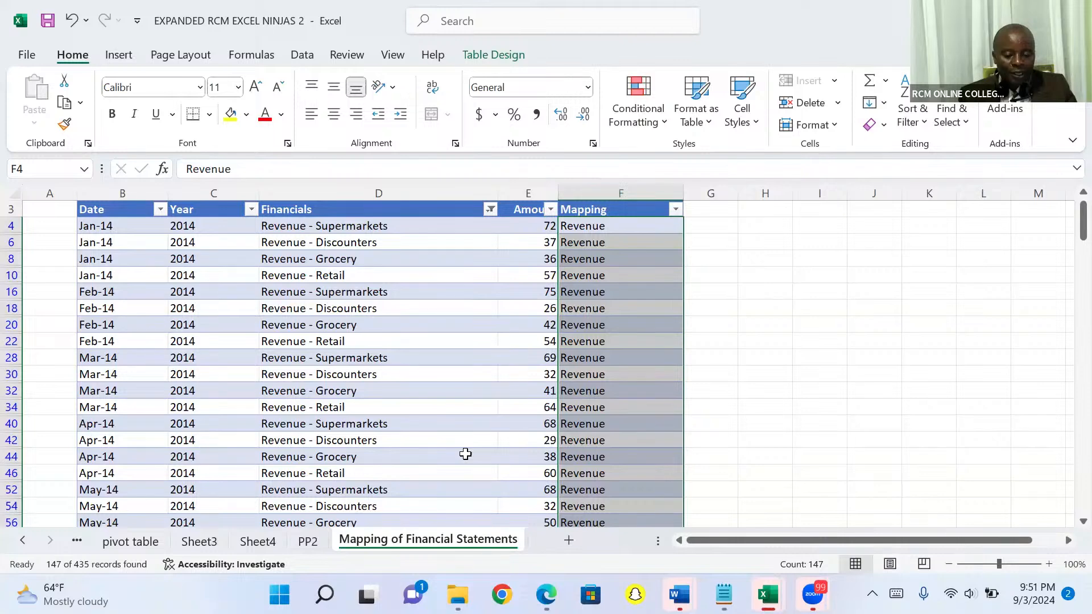
# Step: Clear the revenue filter from the Financials column so all the table's rows are shown
pyautogui.hotkey('alt', 'Tab')
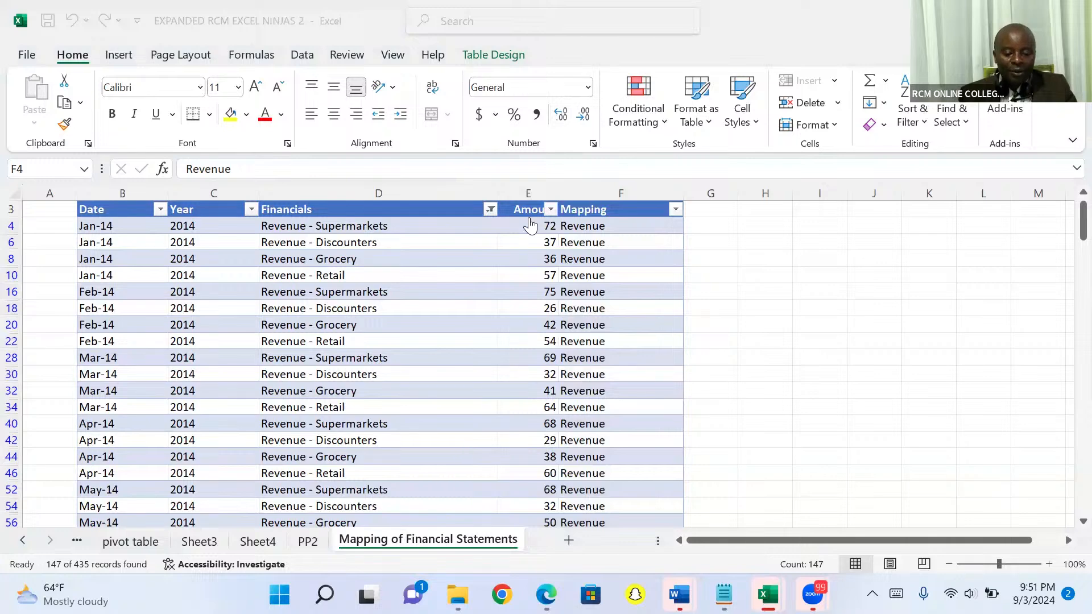
pyautogui.hotkey('alt', 'Tab')
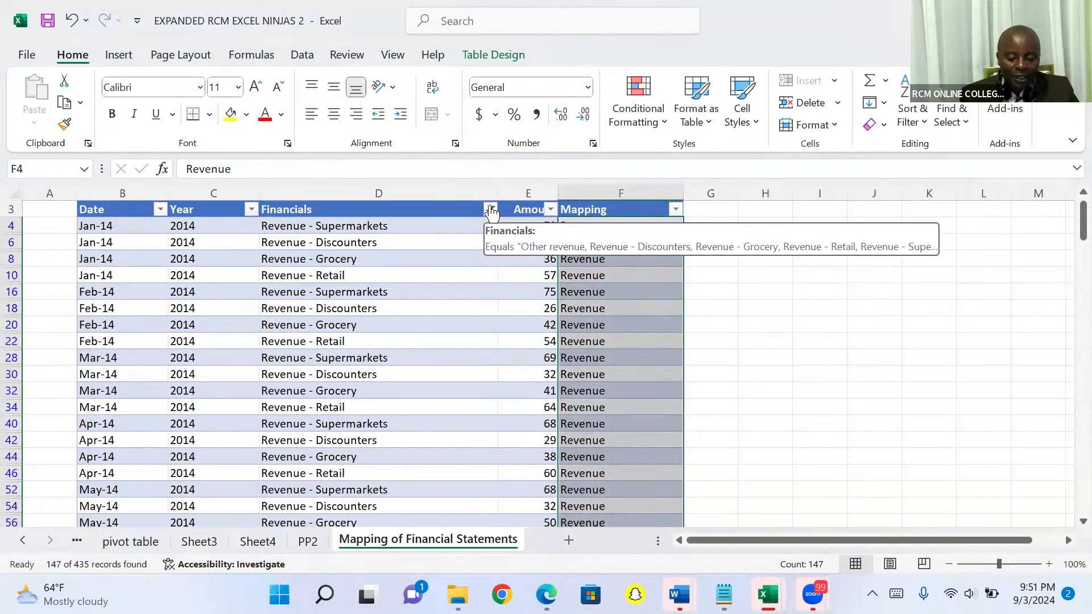
pyautogui.click(490, 209)
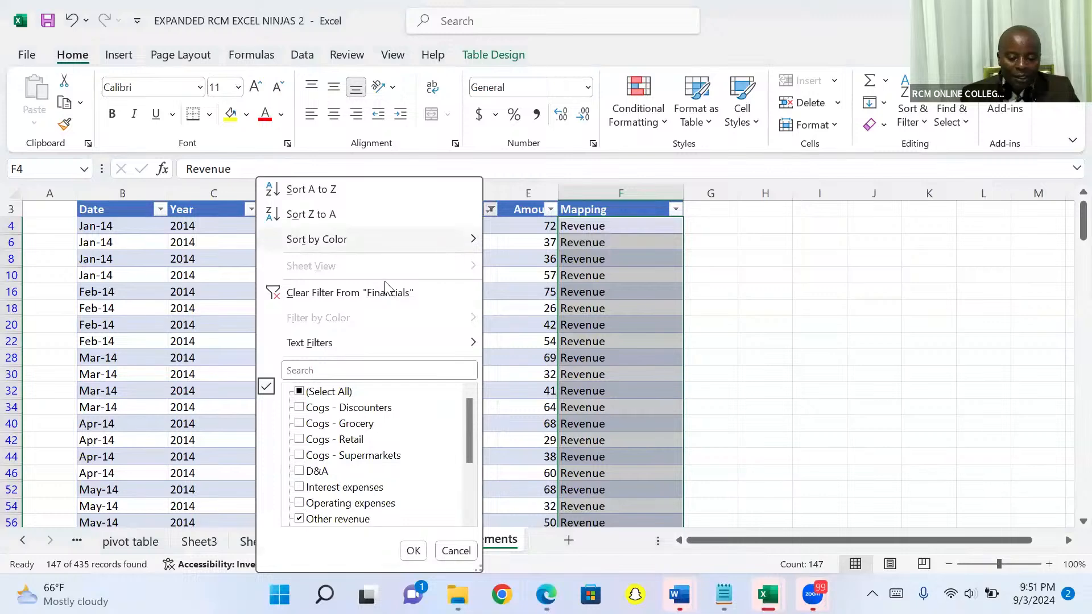
pyautogui.click(367, 293)
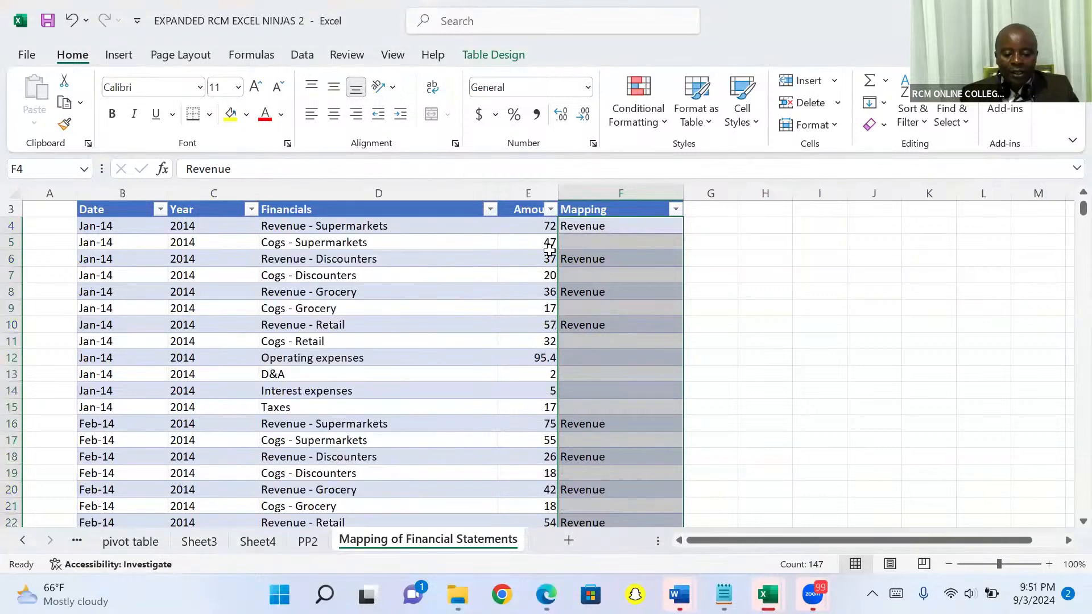
# Step: Delete all the Revenue entries in the Mapping column from F4 downward
pyautogui.click(585, 222)
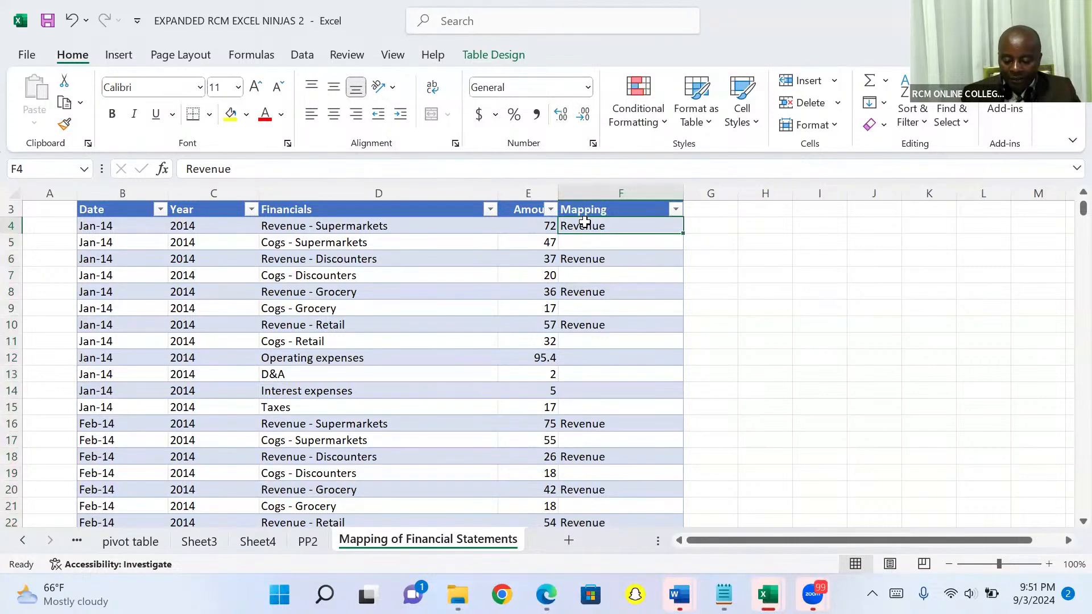
pyautogui.hotkey('shift', 'Down')
pyautogui.hotkey('shift', 'Down')
pyautogui.hotkey('shift', 'Down')
pyautogui.hotkey('shift', 'Down')
pyautogui.hotkey('shift', 'Down')
pyautogui.hotkey('shift', 'Down')
pyautogui.hotkey('shift', 'Down')
pyautogui.hotkey('shift', 'Down')
pyautogui.hotkey('shift', 'Down')
pyautogui.hotkey('shift', 'Down')
pyautogui.hotkey('shift', 'Down')
pyautogui.hotkey('shift', 'Down')
pyautogui.hotkey('shift', 'Down')
pyautogui.hotkey('shift', 'Down')
pyautogui.hotkey('shift', 'Down')
pyautogui.hotkey('shift', 'Down')
pyautogui.hotkey('shift', 'Down')
pyautogui.hotkey('shift', 'Down')
pyautogui.hotkey('shift', 'Down')
pyautogui.hotkey('shift', 'Down')
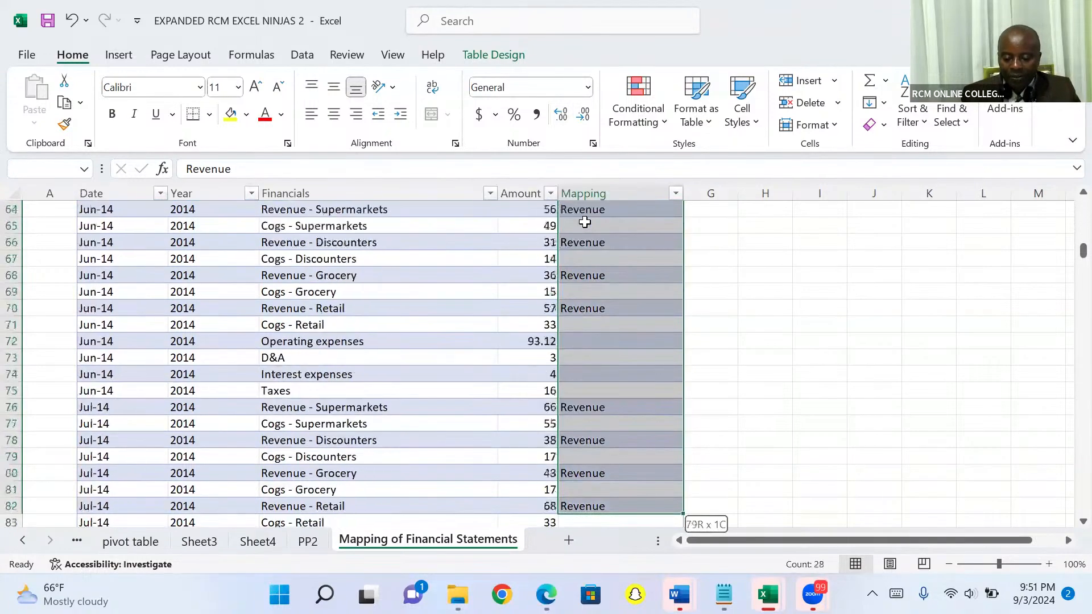
pyautogui.hotkey('shift', 'Down')
pyautogui.hotkey('shift', 'Down')
pyautogui.hotkey('shift', 'Down')
pyautogui.hotkey('shift', 'Down')
pyautogui.hotkey('shift', 'Down')
pyautogui.hotkey('shift', 'Down')
pyautogui.hotkey('shift', 'Down')
pyautogui.hotkey('shift', 'Down')
pyautogui.hotkey('shift', 'Down')
pyautogui.hotkey('shift', 'Down')
pyautogui.hotkey('shift', 'Down')
pyautogui.hotkey('shift', 'Down')
pyautogui.hotkey('shift', 'Down')
pyautogui.hotkey('shift', 'Down')
pyautogui.hotkey('shift', 'Down')
pyautogui.hotkey('shift', 'Down')
pyautogui.hotkey('shift', 'Down')
pyautogui.hotkey('shift', 'Down')
pyautogui.hotkey('shift', 'Down')
pyautogui.hotkey('shift', 'Down')
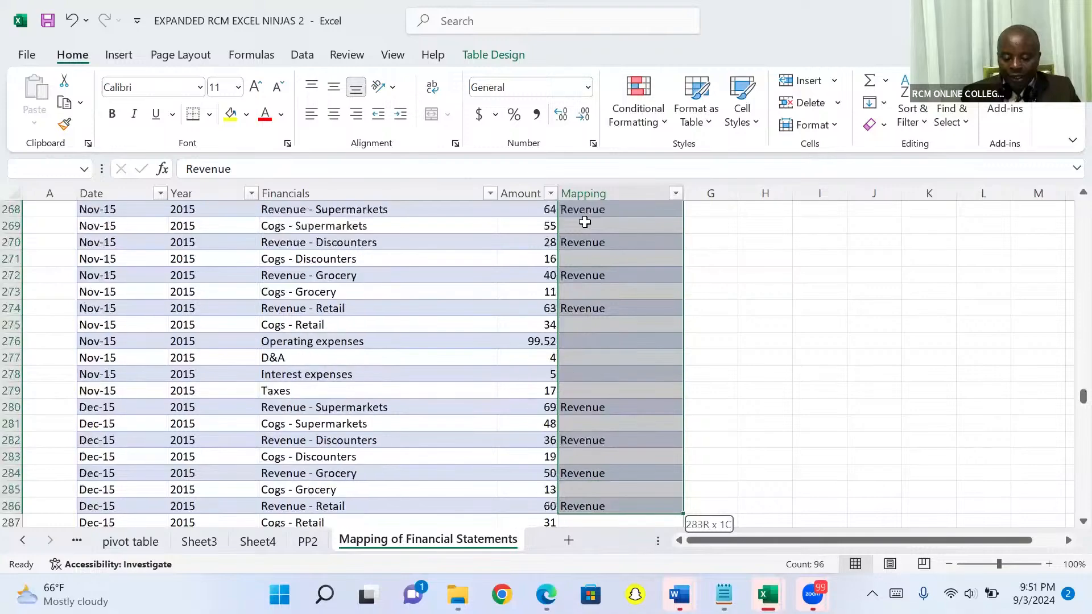
pyautogui.hotkey('shift', 'Down')
pyautogui.hotkey('shift', 'Down')
pyautogui.hotkey('shift', 'Down')
pyautogui.hotkey('shift', 'Down')
pyautogui.hotkey('shift', 'Down')
pyautogui.hotkey('shift', 'Down')
pyautogui.hotkey('shift', 'Down')
pyautogui.hotkey('shift', 'Down')
pyautogui.hotkey('shift', 'Down')
pyautogui.hotkey('shift', 'Down')
pyautogui.hotkey('shift', 'Down')
pyautogui.hotkey('shift', 'Down')
pyautogui.hotkey('shift', 'Down')
pyautogui.hotkey('shift', 'Down')
pyautogui.hotkey('shift', 'Down')
pyautogui.hotkey('shift', 'Down')
pyautogui.hotkey('shift', 'Down')
pyautogui.hotkey('shift', 'Down')
pyautogui.hotkey('shift', 'Down')
pyautogui.hotkey('shift', 'Down')
pyautogui.hotkey('ctrl', 'shift', 'Down')
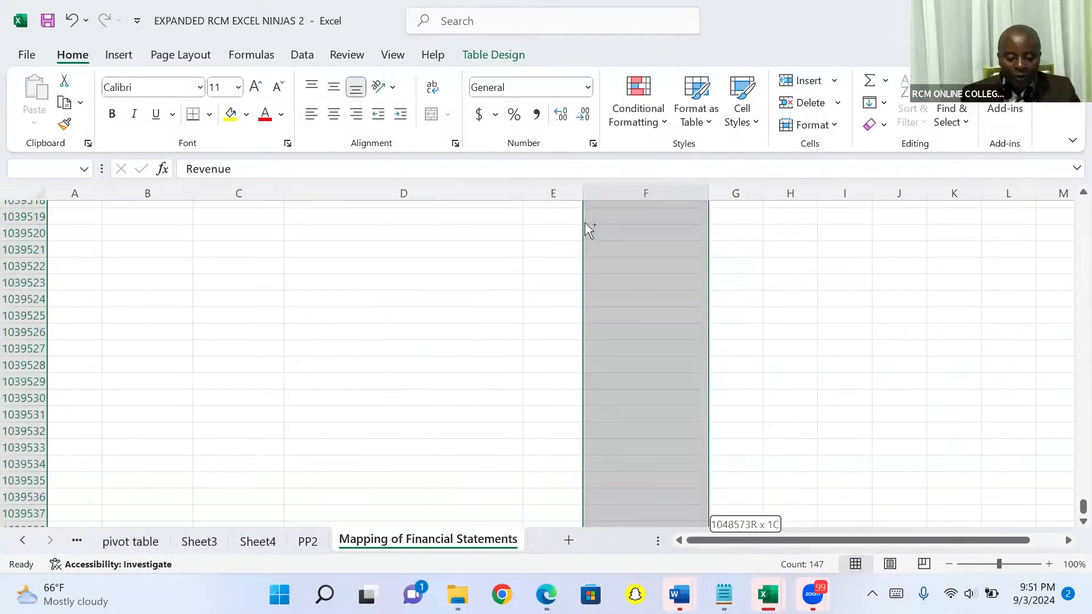
pyautogui.hotkey('ctrl', 'BackSpace')
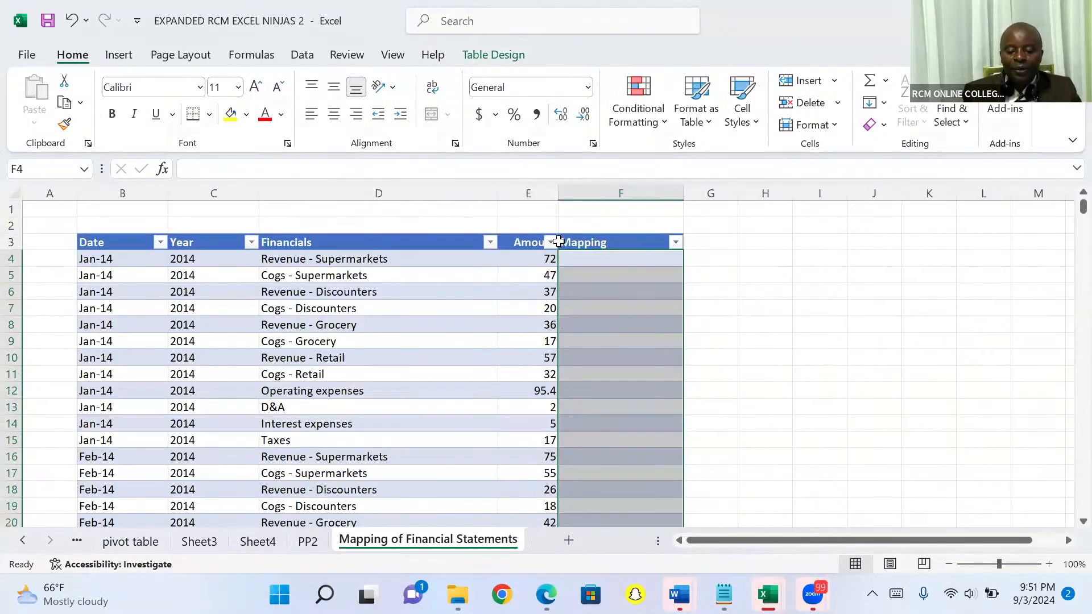
# Step: Filter the Financials column by "revenue", keeping Other revenue and the Discounters, Grocery, Retail and Supermarkets revenue items
pyautogui.click(492, 243)
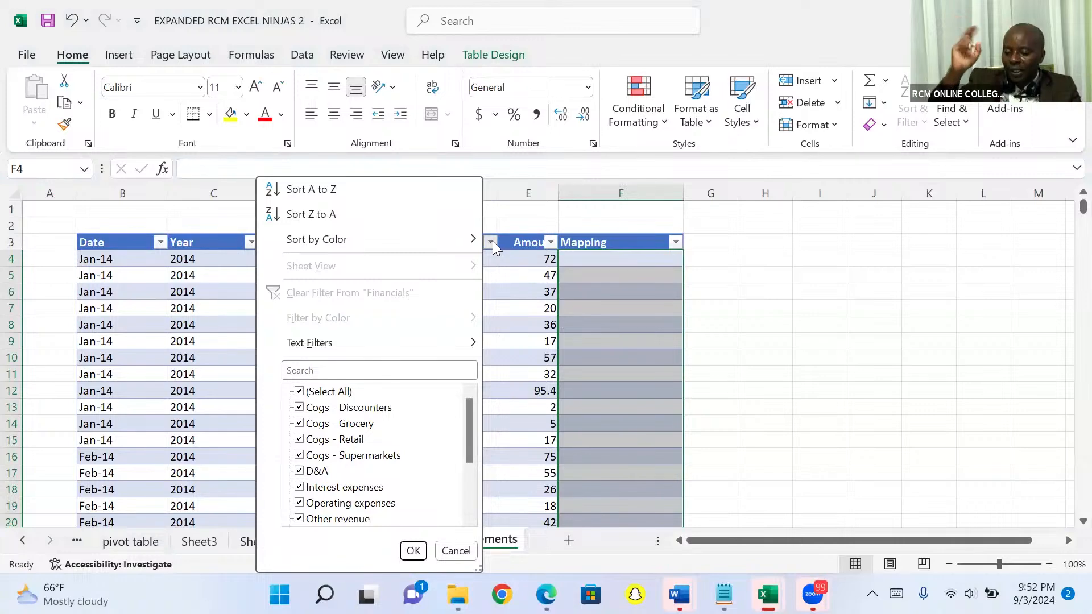
pyautogui.click(349, 372)
pyautogui.write('re')
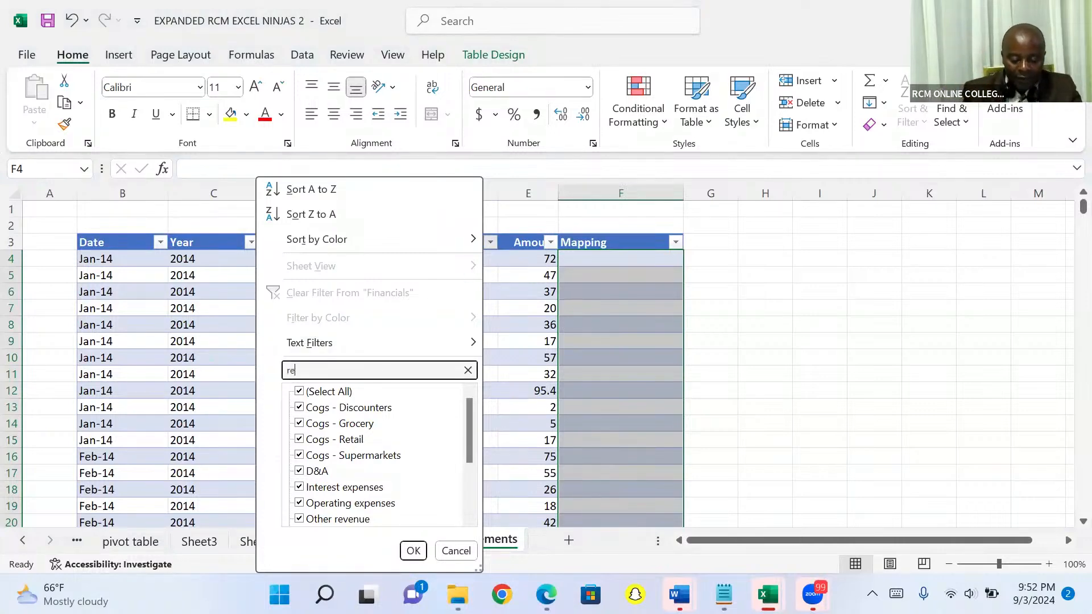
pyautogui.write('venue')
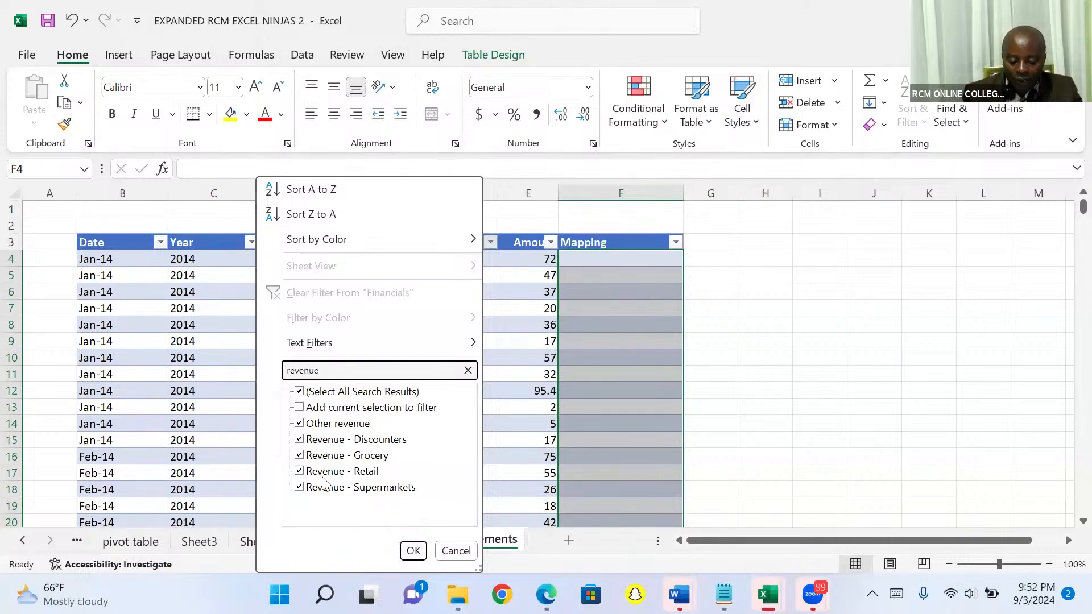
pyautogui.click(413, 552)
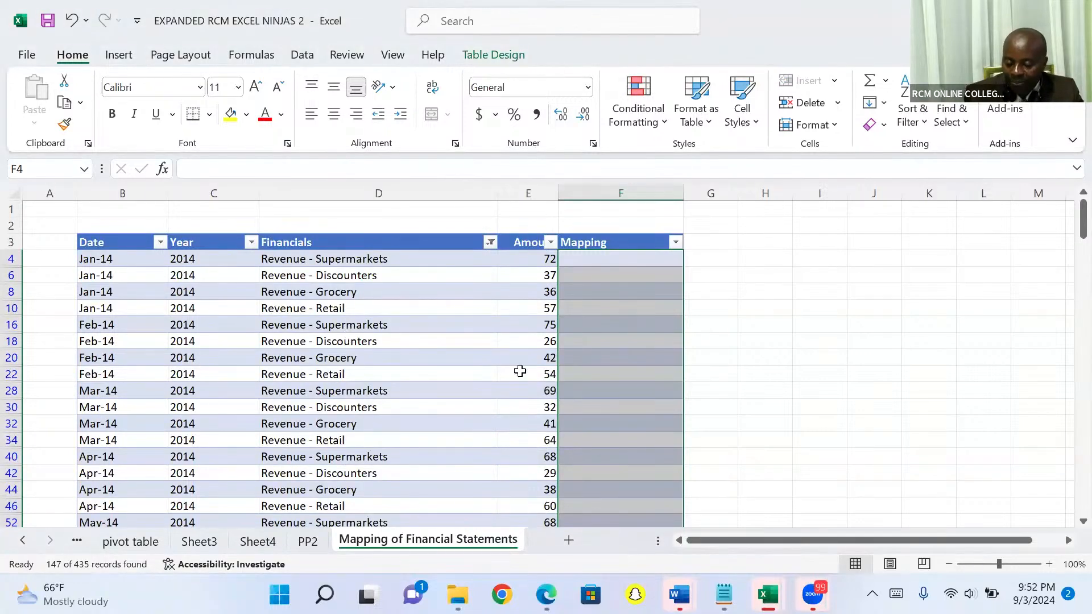
# Step: Enter Revenue in Mapping cell F4 and fill it down all the filtered revenue rows
pyautogui.click(593, 261)
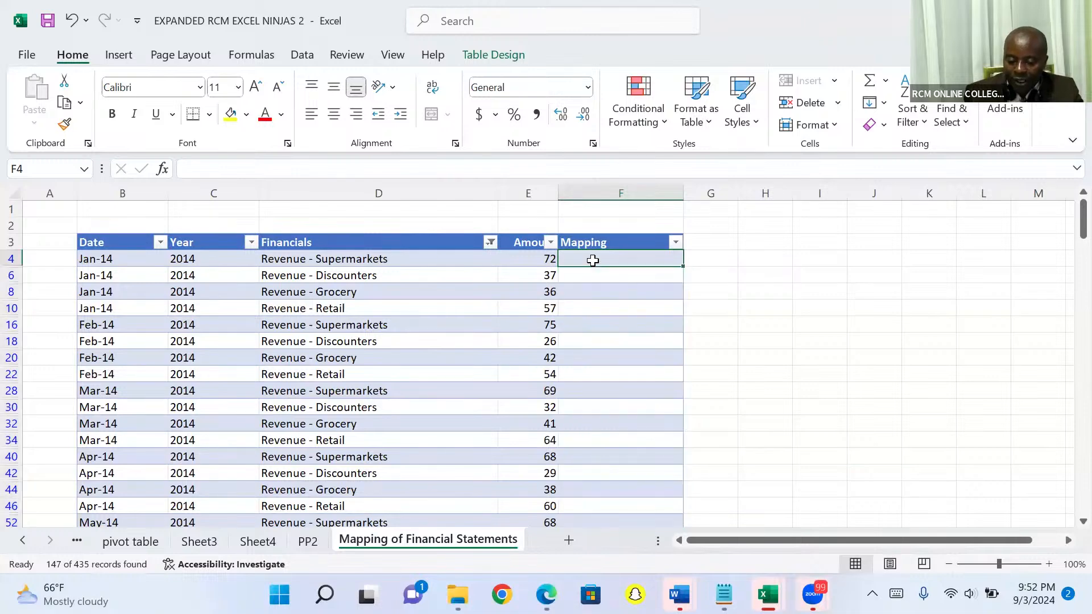
pyautogui.write('Reve')
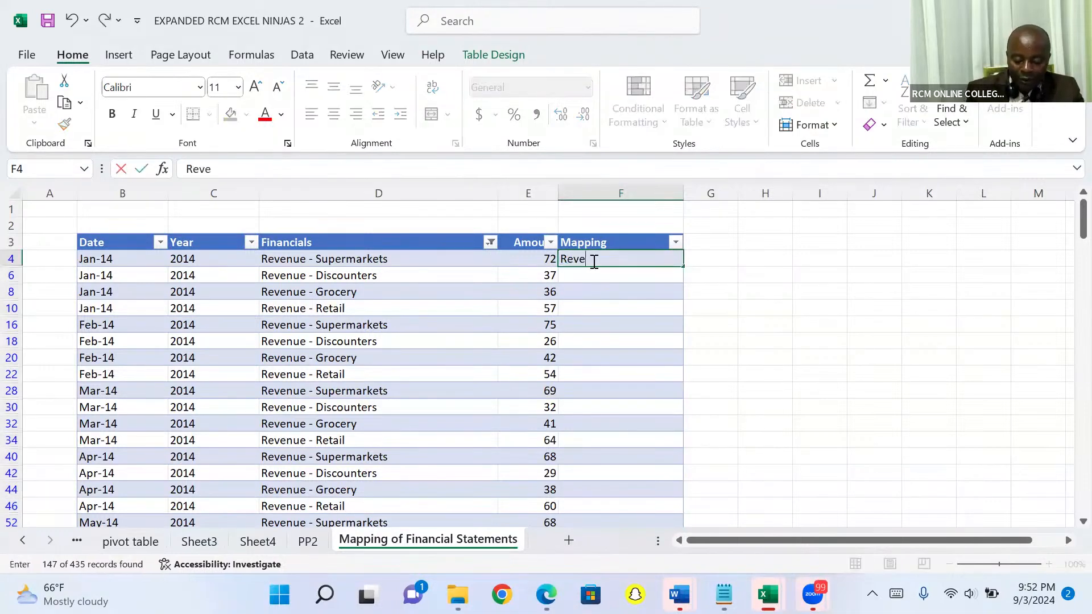
pyautogui.write('nue')
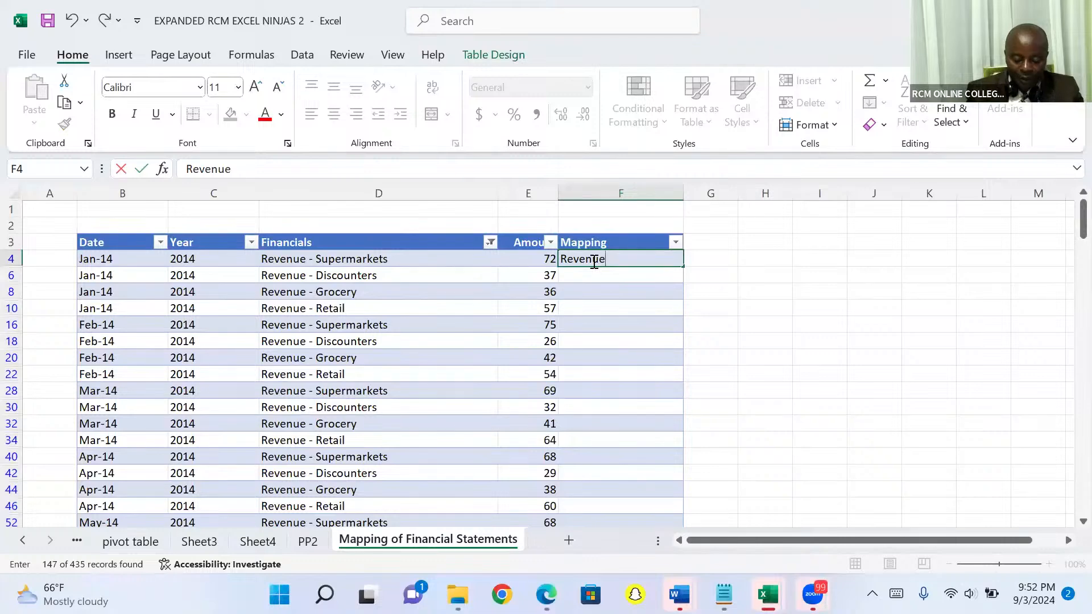
pyautogui.press('Return')
pyautogui.click(593, 260)
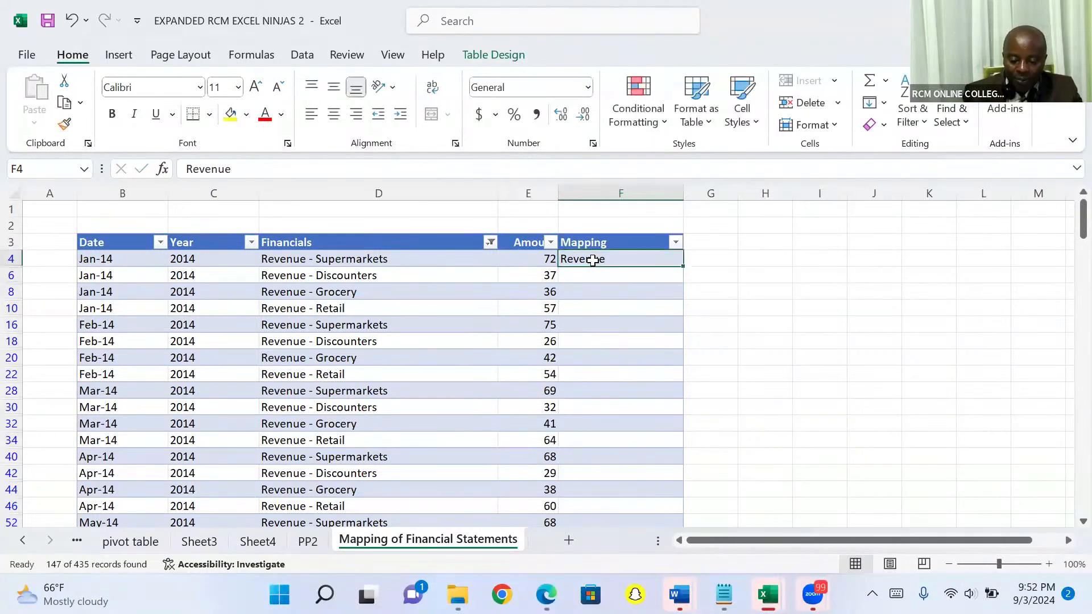
pyautogui.doubleClick(683, 266)
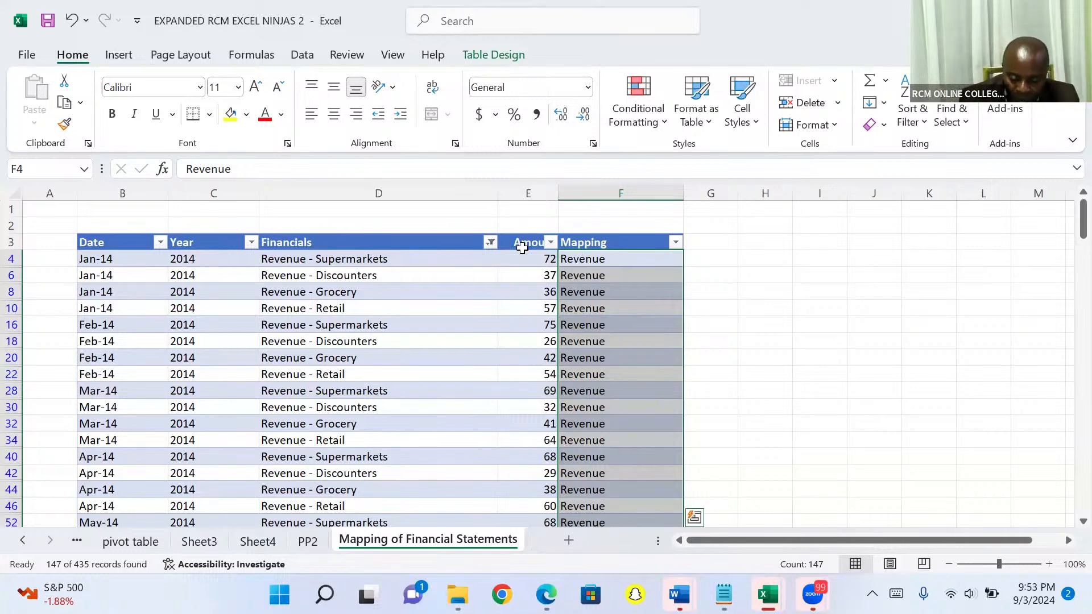
# Step: Filter the Financials column by "cogs", keeping the Cogs items for Discounters, Grocery, Retail and Supermarkets
pyautogui.click(491, 242)
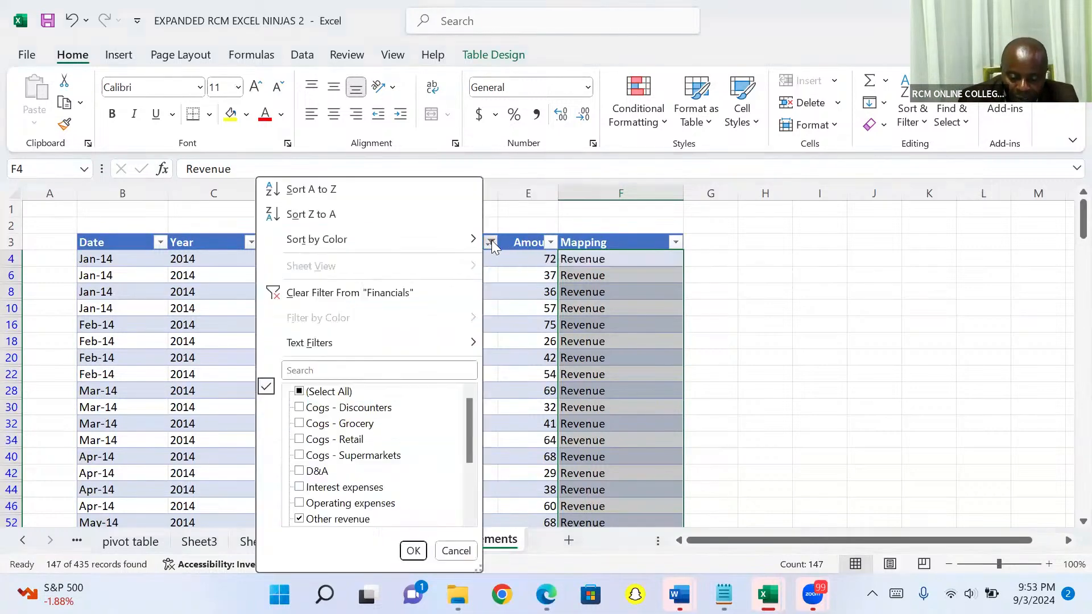
pyautogui.click(359, 369)
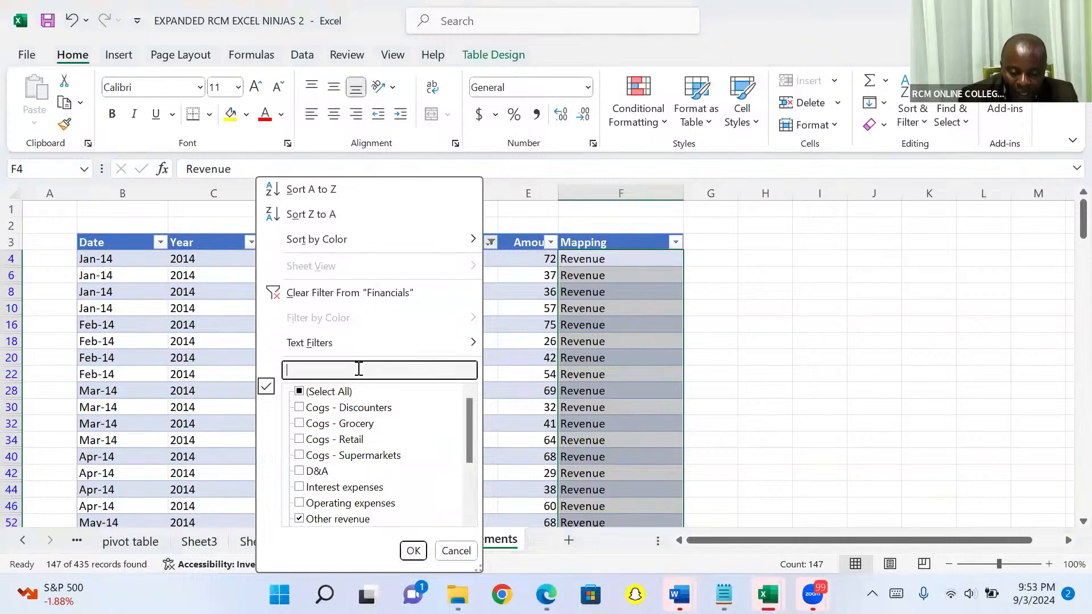
pyautogui.write('cogs')
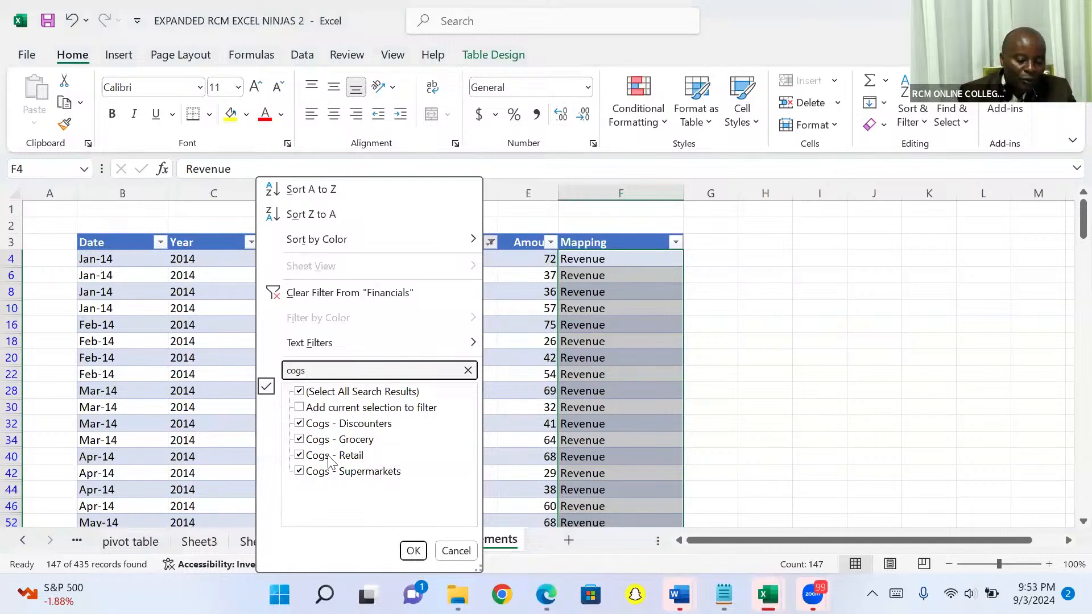
pyautogui.click(414, 552)
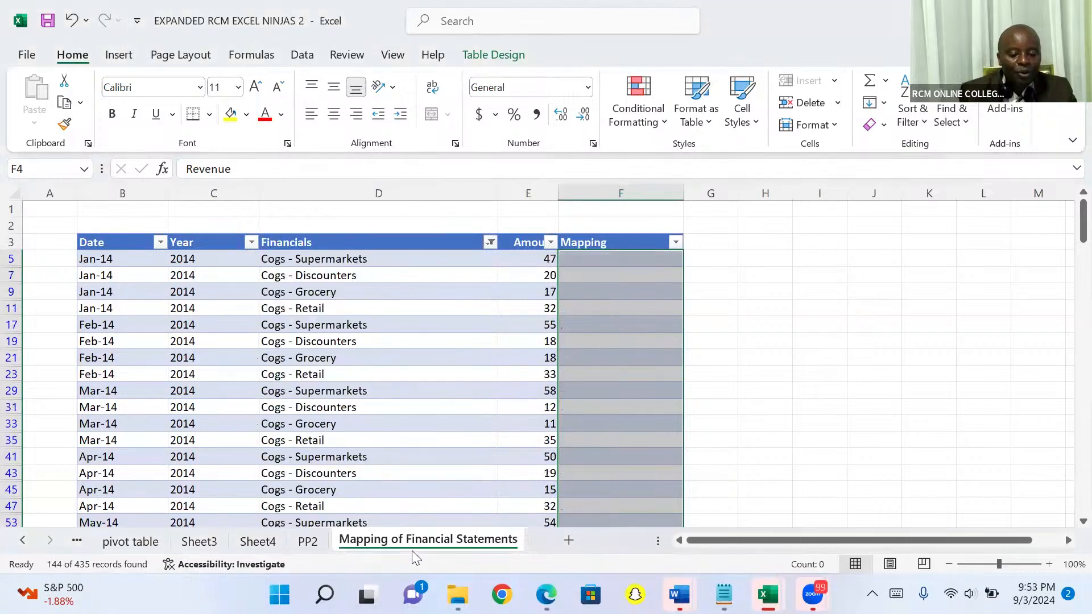
# Step: Enter Cost of goods sold in Mapping cell F5 and try to fill it down the filtered Cogs rows
pyautogui.click(595, 259)
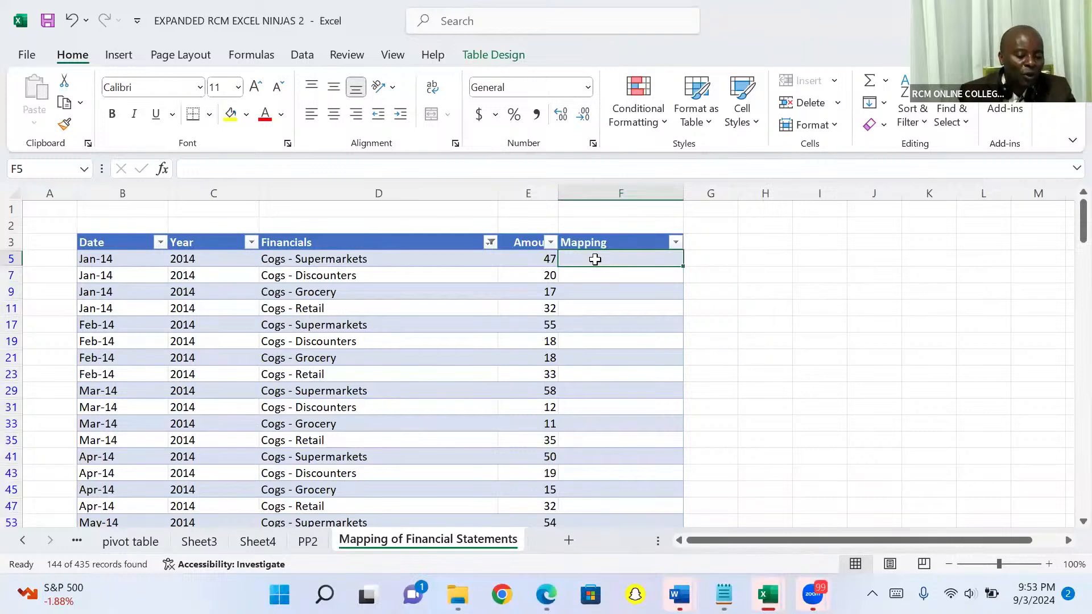
pyautogui.write('Co')
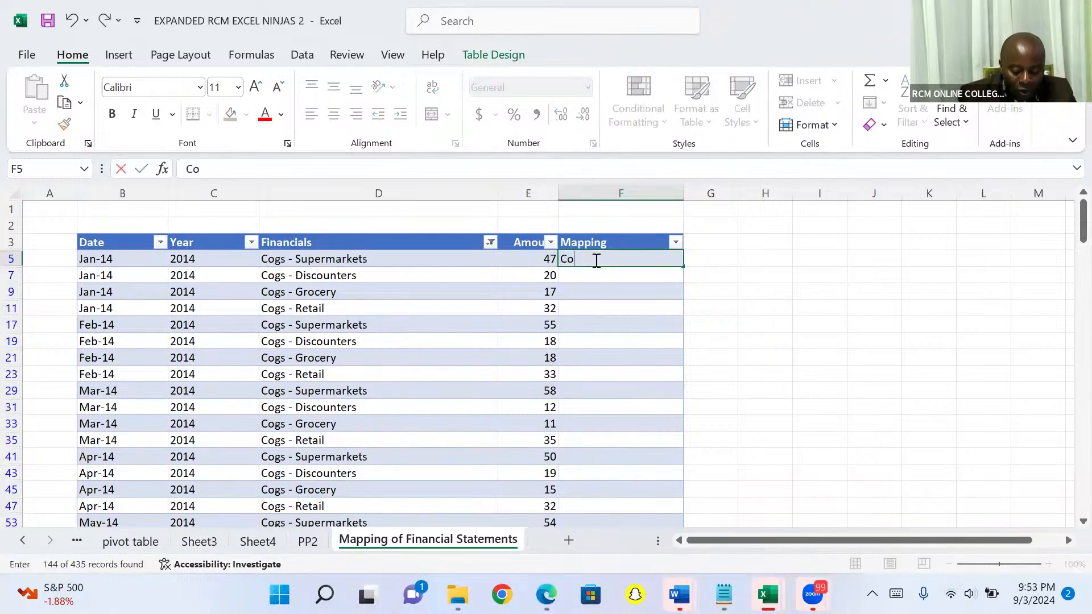
pyautogui.write('st of')
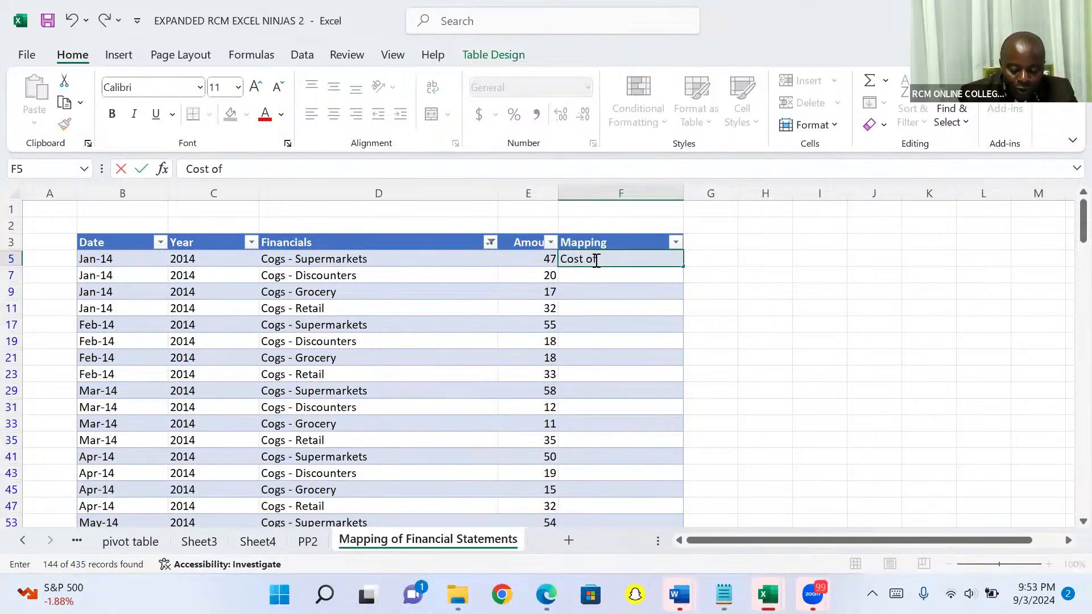
pyautogui.write(' goods ')
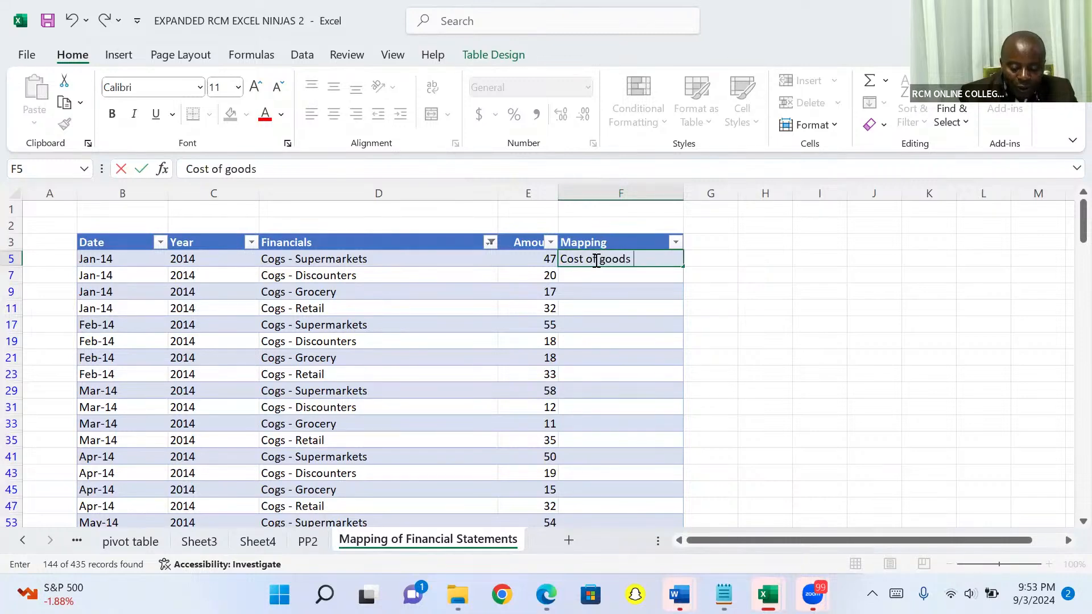
pyautogui.write('sold')
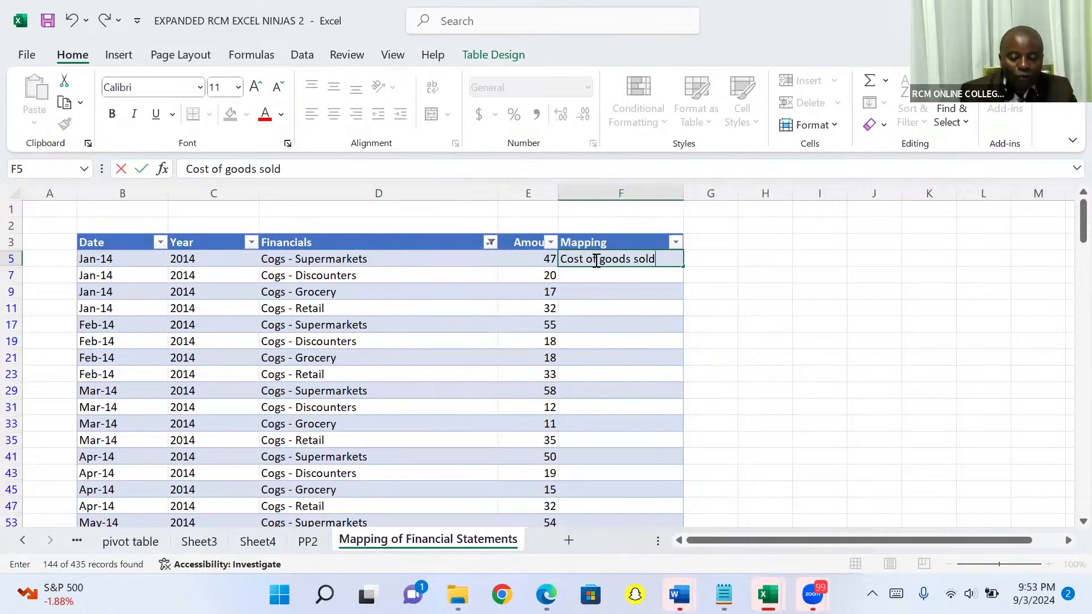
pyautogui.hotkey('ctrl', 'Return')
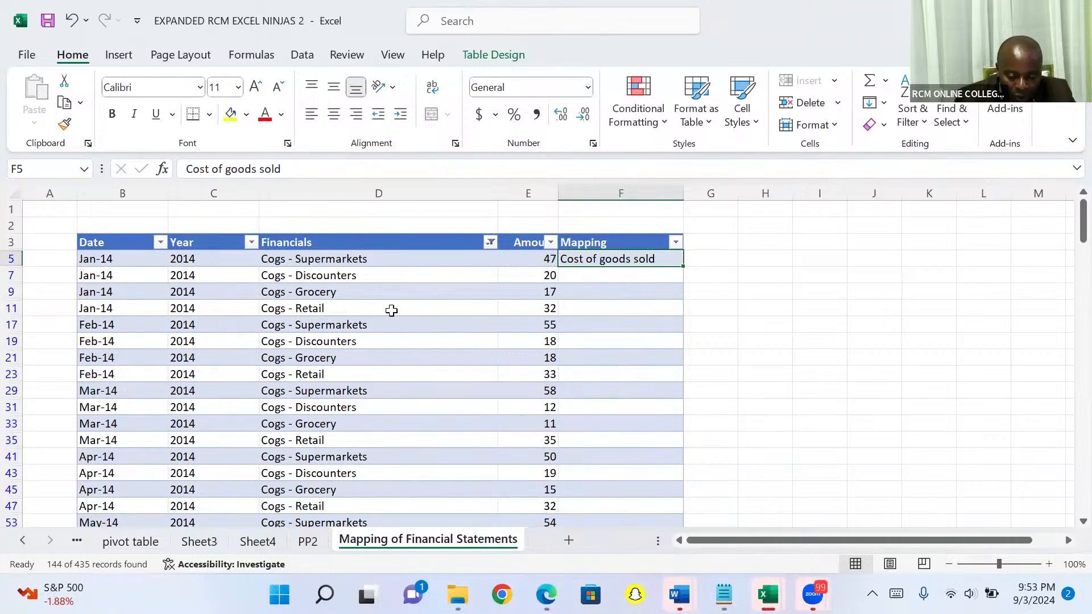
pyautogui.doubleClick(683, 268)
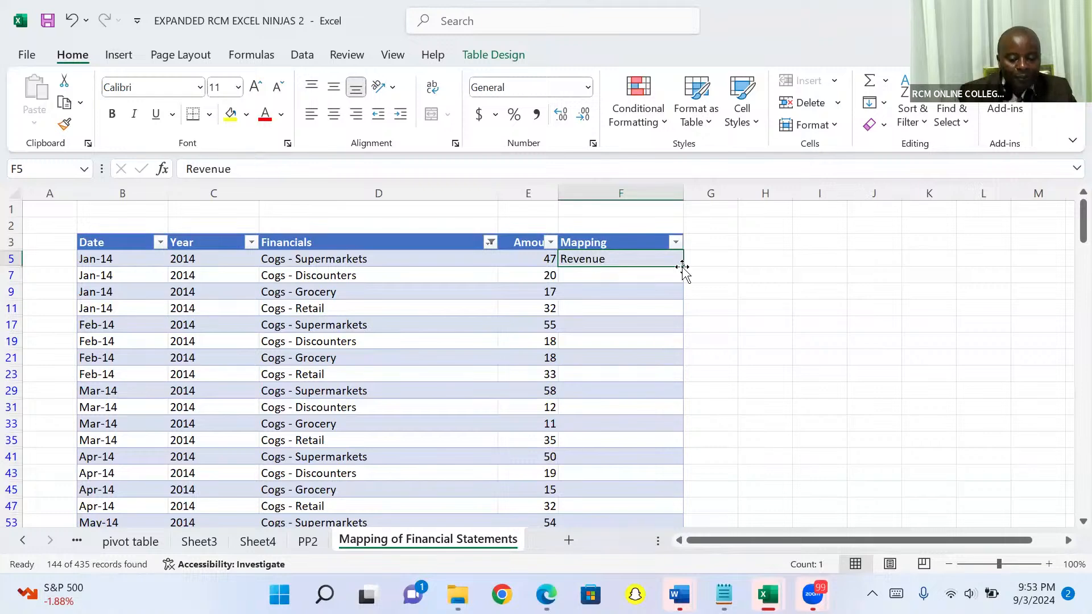
# Step: Replace the Revenue entry in F5 with Cost of goods sold and try filling it down the Cogs rows again
pyautogui.doubleClick(636, 258)
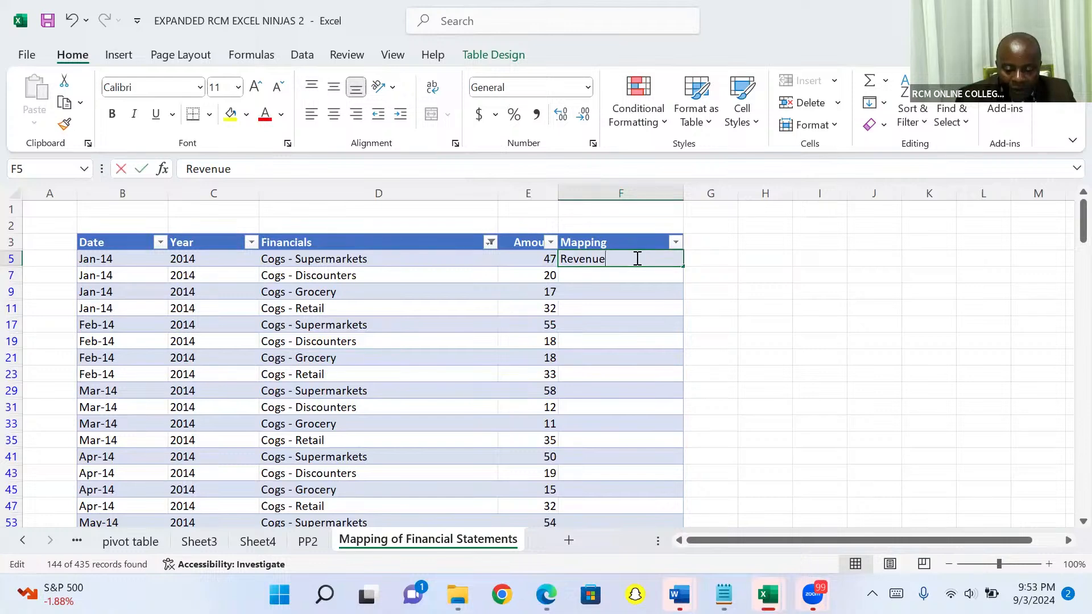
pyautogui.press('BackSpace')
pyautogui.press('BackSpace')
pyautogui.press('BackSpace')
pyautogui.press('BackSpace')
pyautogui.press('BackSpace')
pyautogui.press('BackSpace')
pyautogui.press('BackSpace')
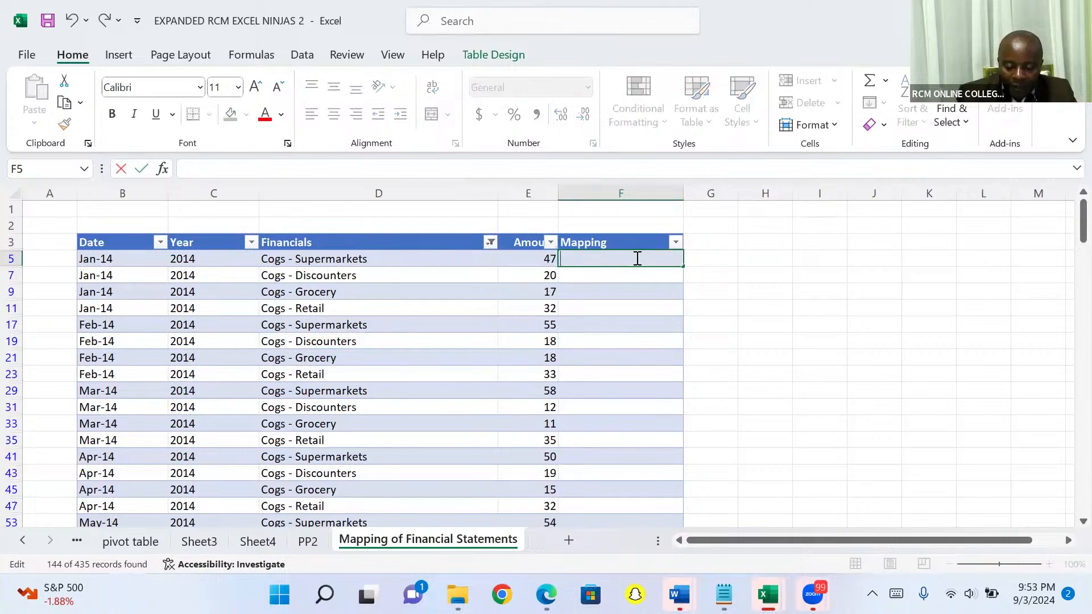
pyautogui.write('C')
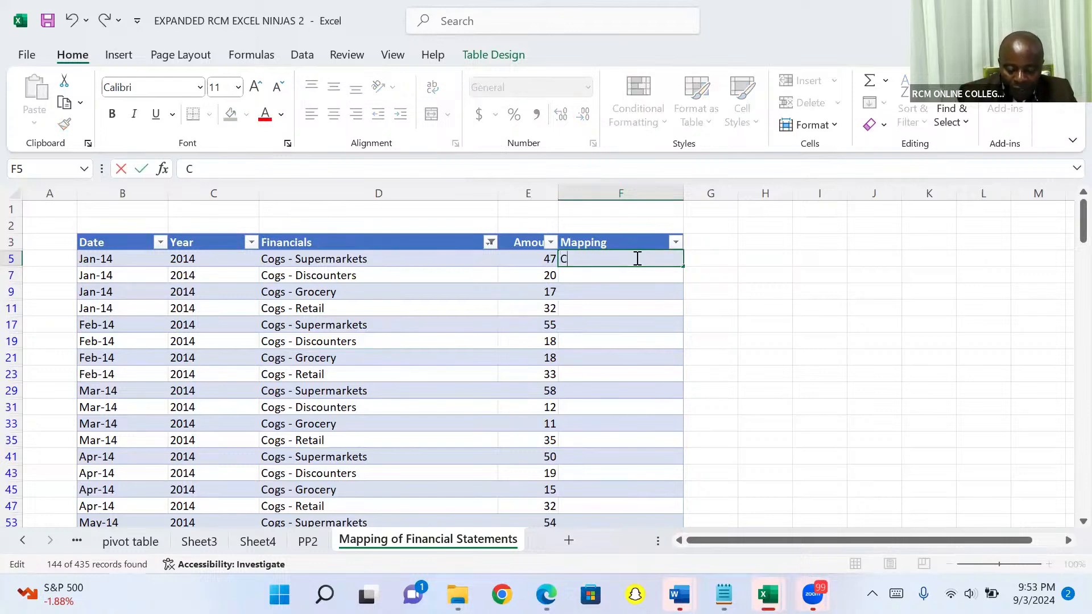
pyautogui.write('ost')
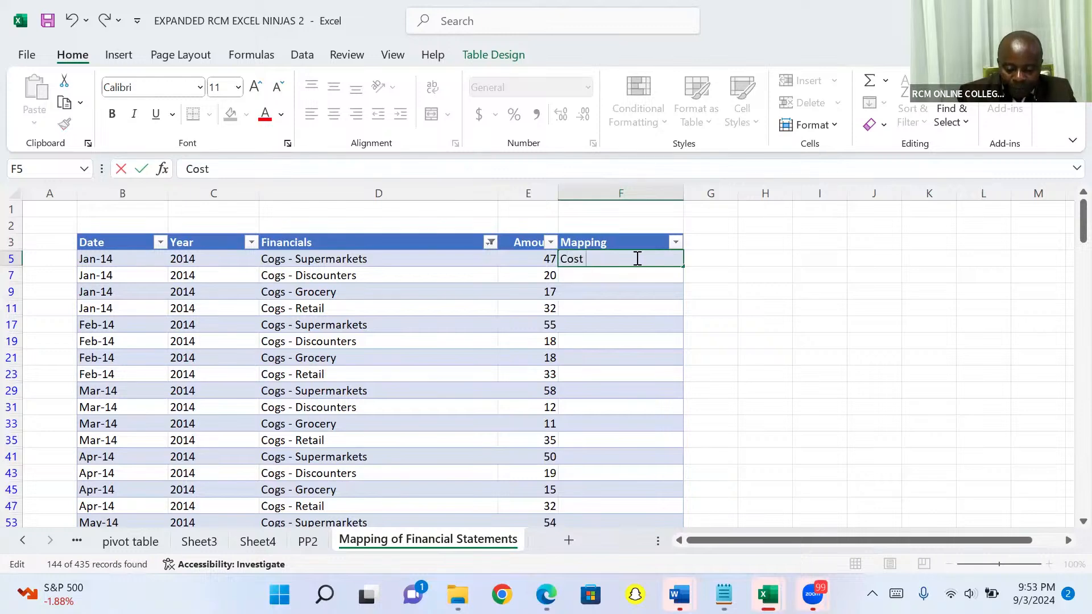
pyautogui.write(' of go')
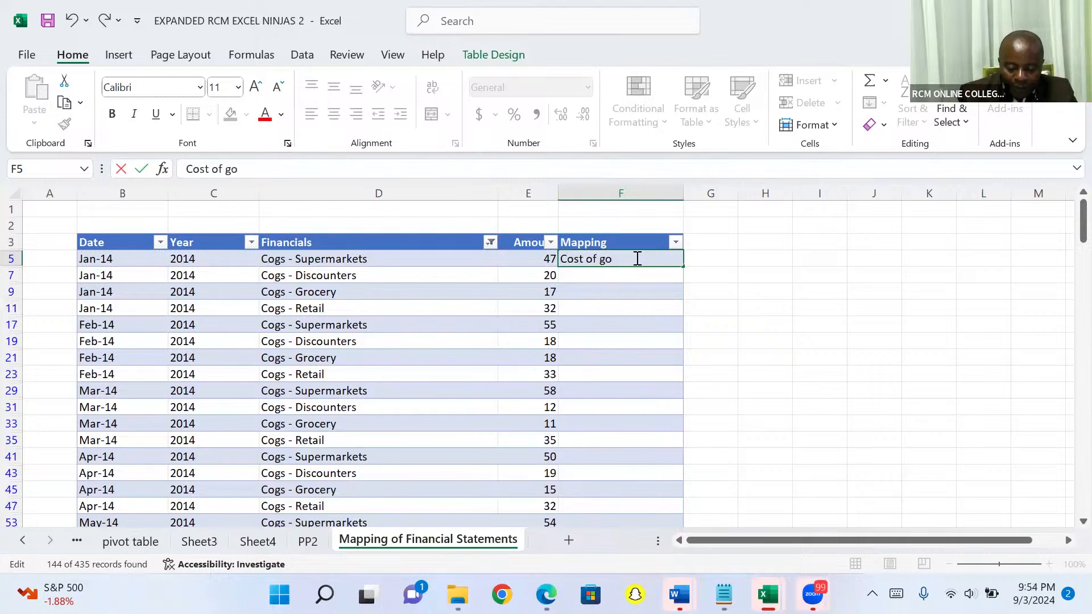
pyautogui.write('ods sold')
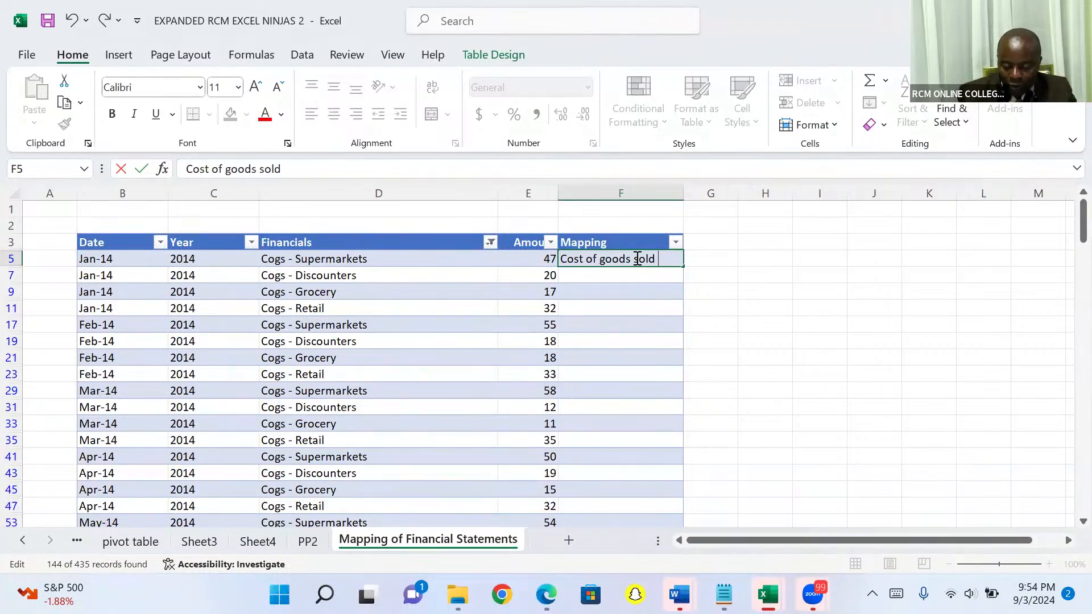
pyautogui.hotkey('ctrl', 'Return')
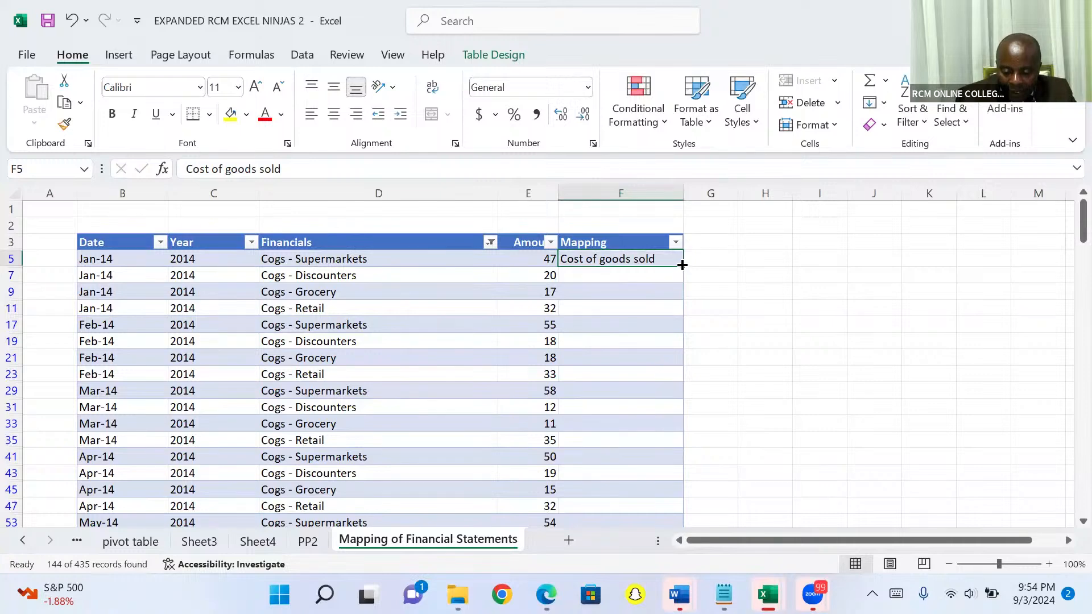
pyautogui.doubleClick(682, 265)
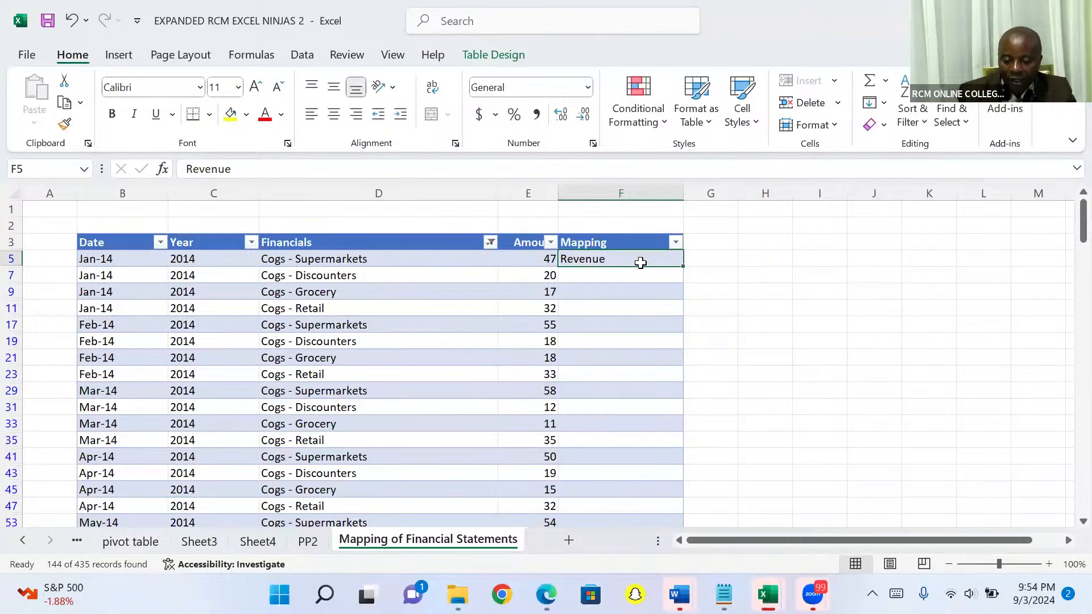
# Step: Replace the entry in F5 with Cost of goods sold and copy it into the Mapping cells of all filtered Cogs rows
pyautogui.doubleClick(618, 257)
pyautogui.press('BackSpace')
pyautogui.press('BackSpace')
pyautogui.press('BackSpace')
pyautogui.press('BackSpace')
pyautogui.press('BackSpace')
pyautogui.press('BackSpace')
pyautogui.press('BackSpace')
pyautogui.write('Cost of go')
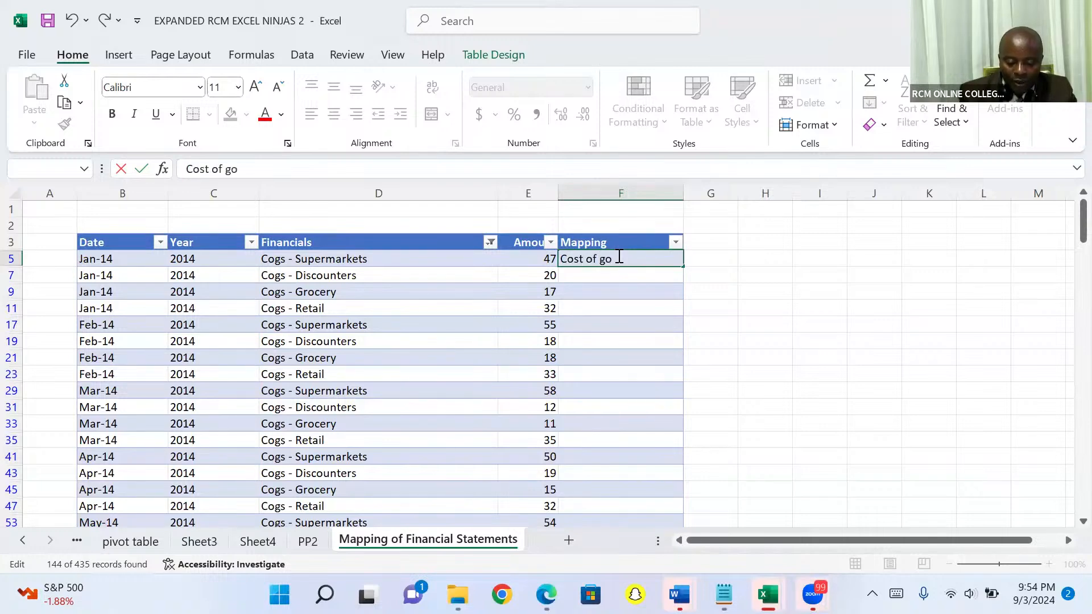
pyautogui.write('ods sold')
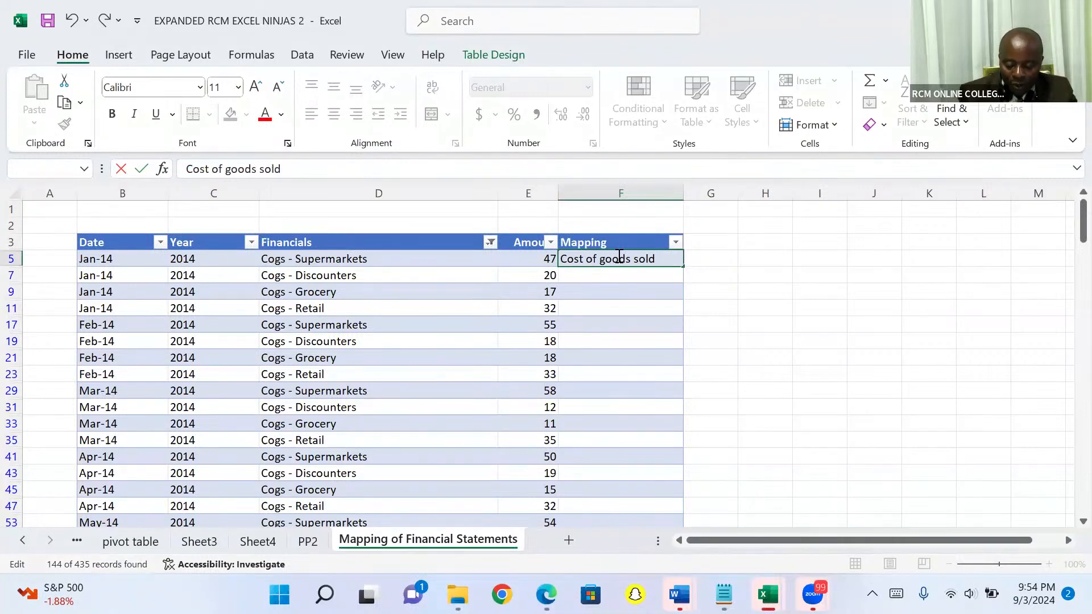
pyautogui.hotkey('ctrl', 'Return')
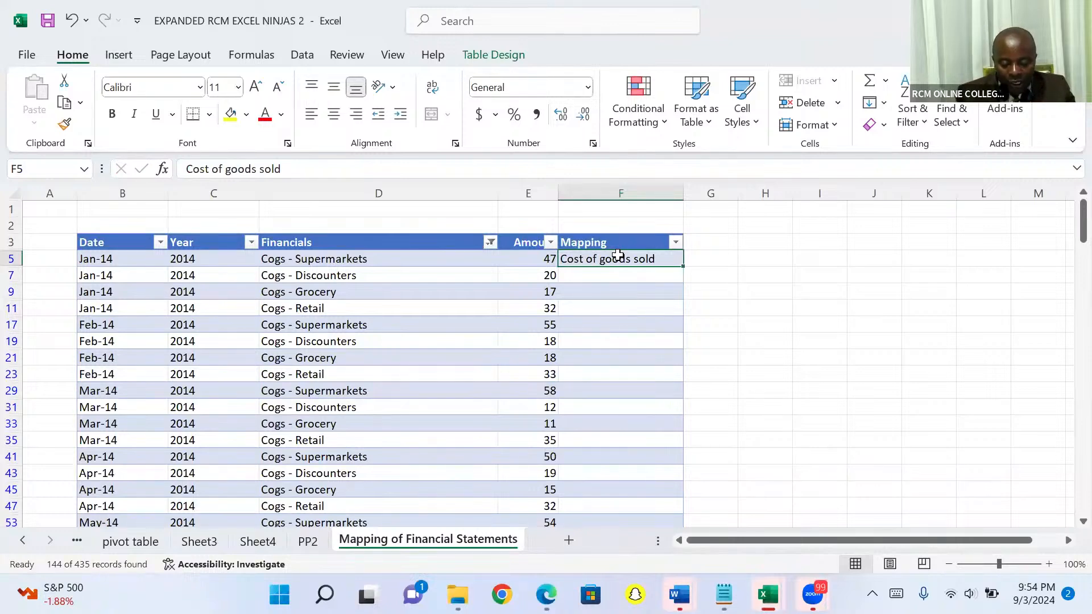
pyautogui.hotkey('ctrl', 'c')
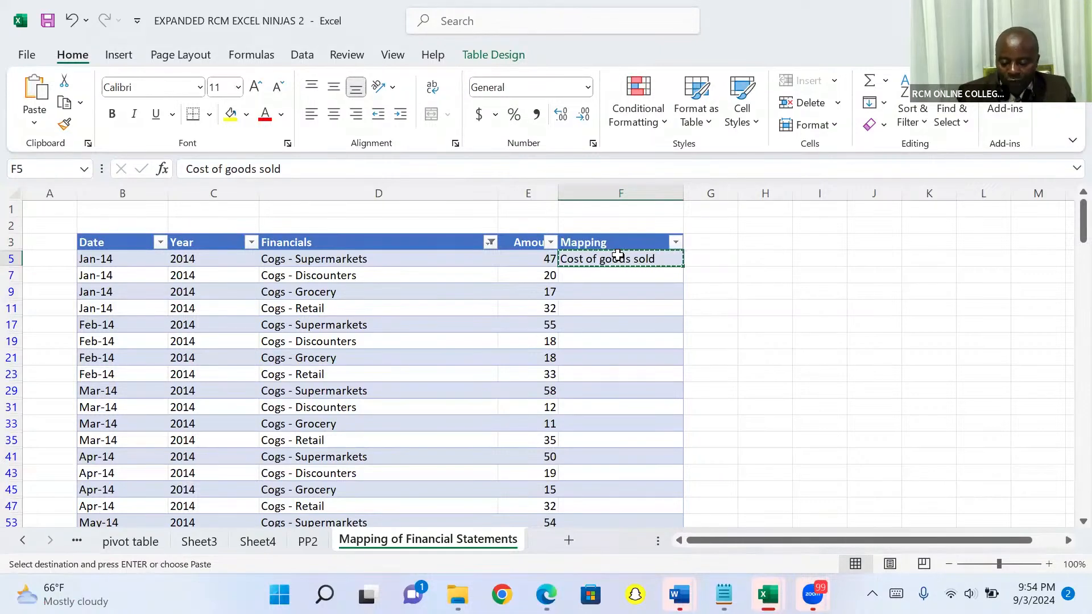
pyautogui.hotkey('ctrl', 'shift', 'Down')
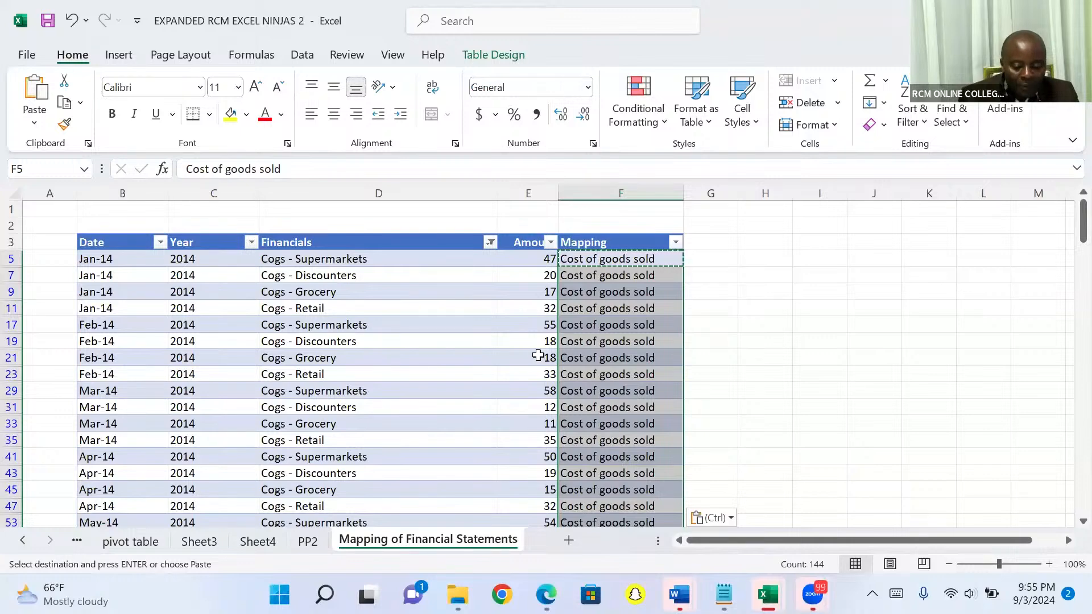
# Step: Filter the Financials column by "operating", keeping only the Operating expenses rows
pyautogui.click(491, 243)
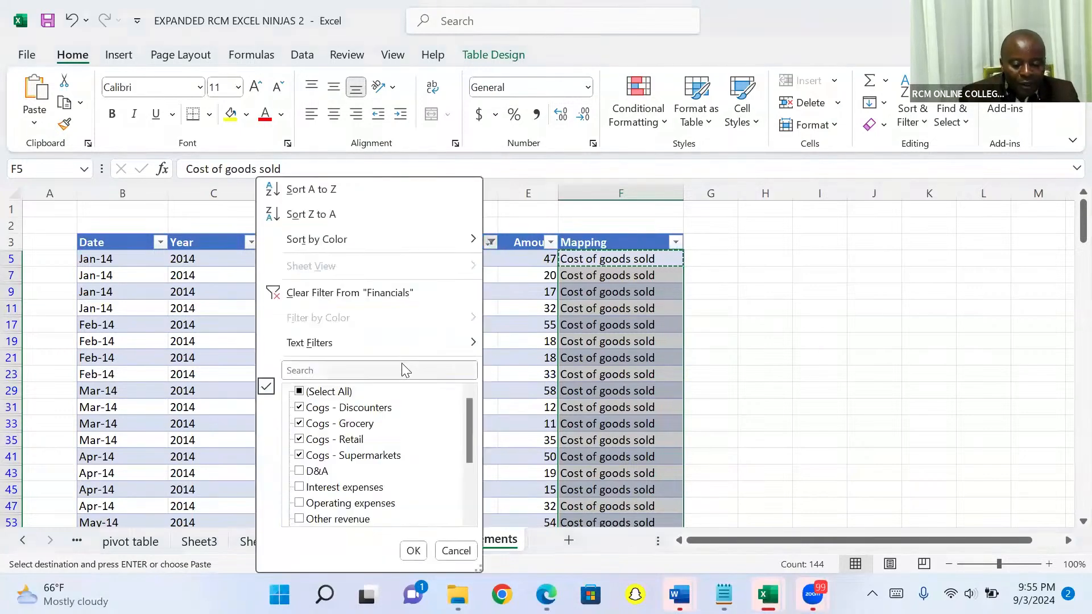
pyautogui.click(401, 367)
pyautogui.write('operating')
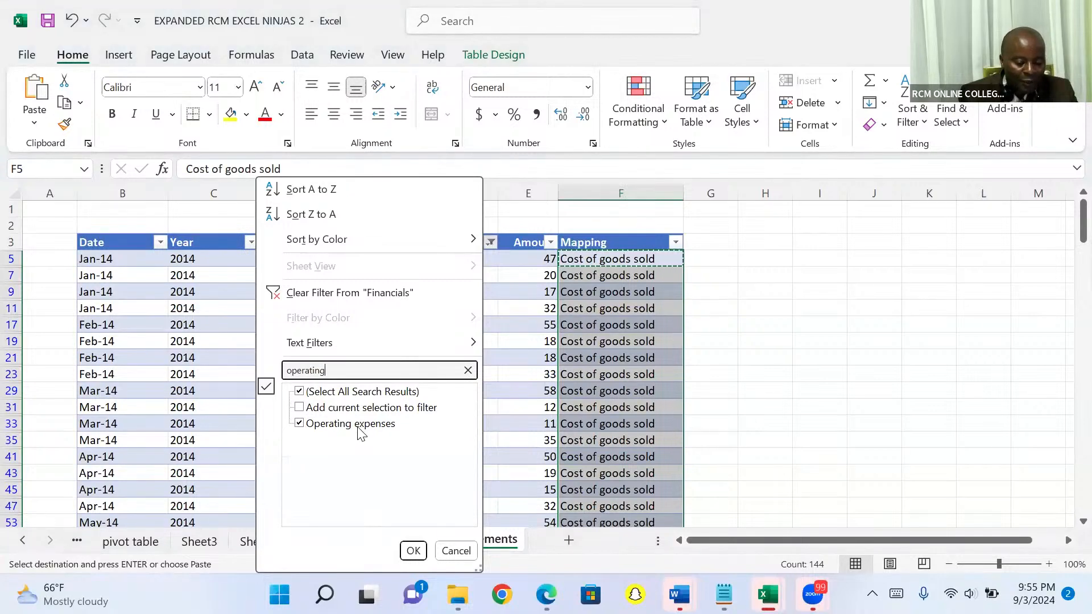
pyautogui.click(413, 551)
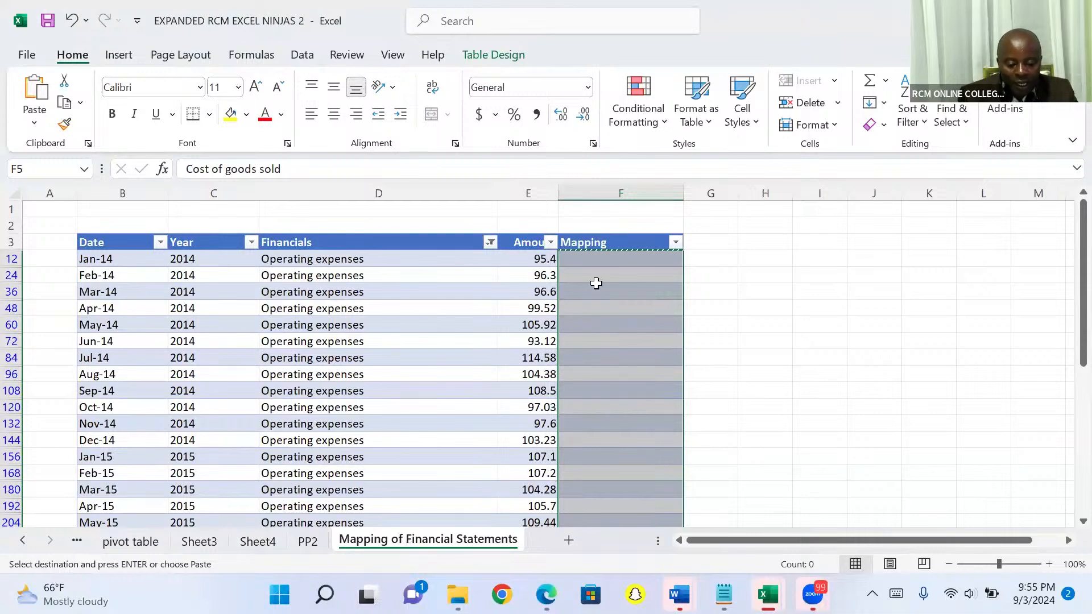
# Step: Enter Operating expense in F12, the first visible Mapping cell of the filtered Operating expenses rows
pyautogui.click(615, 257)
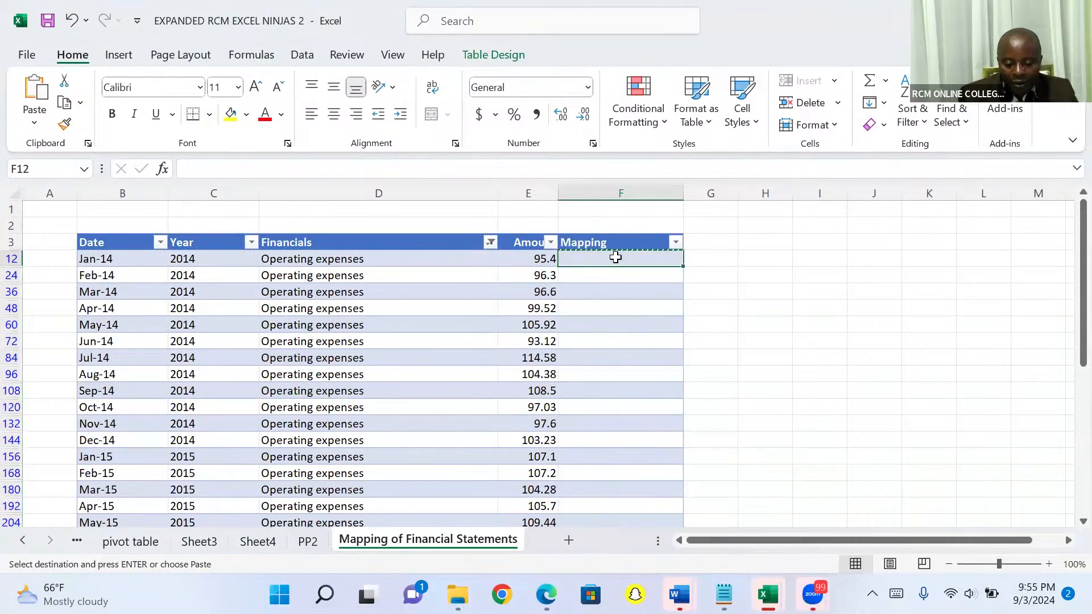
pyautogui.press('Up')
pyautogui.press('Up')
pyautogui.press('Up')
pyautogui.press('Down')
pyautogui.press('Down')
pyautogui.press('Down')
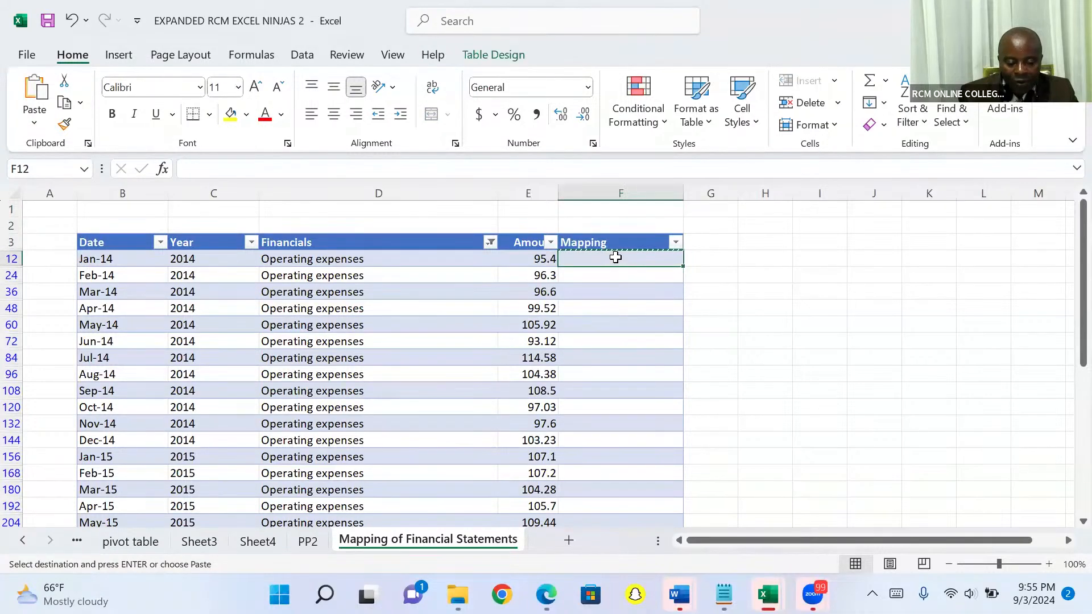
pyautogui.write('O')
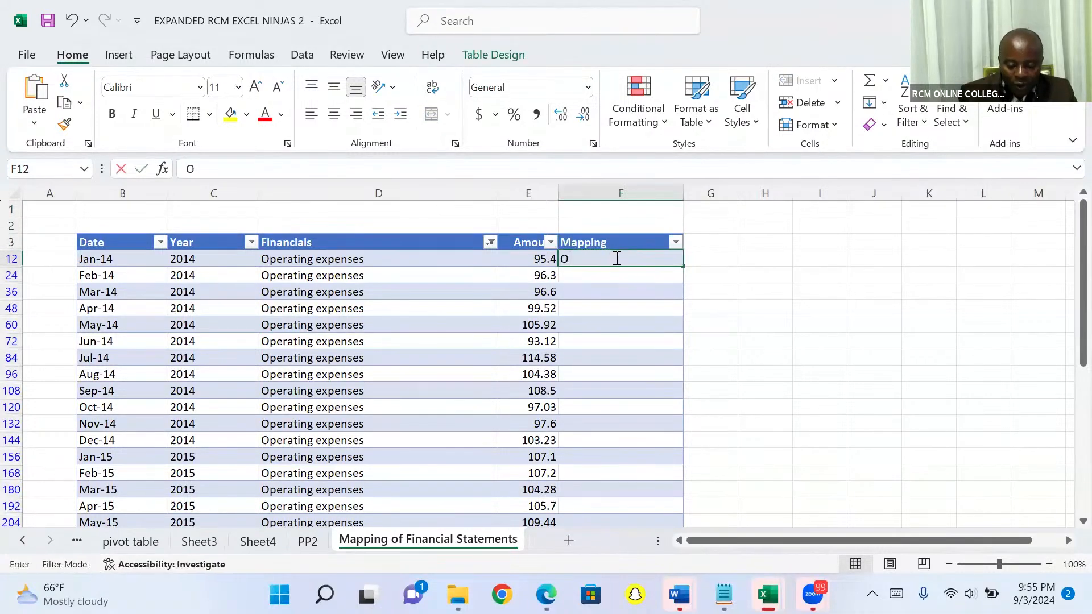
pyautogui.write('p')
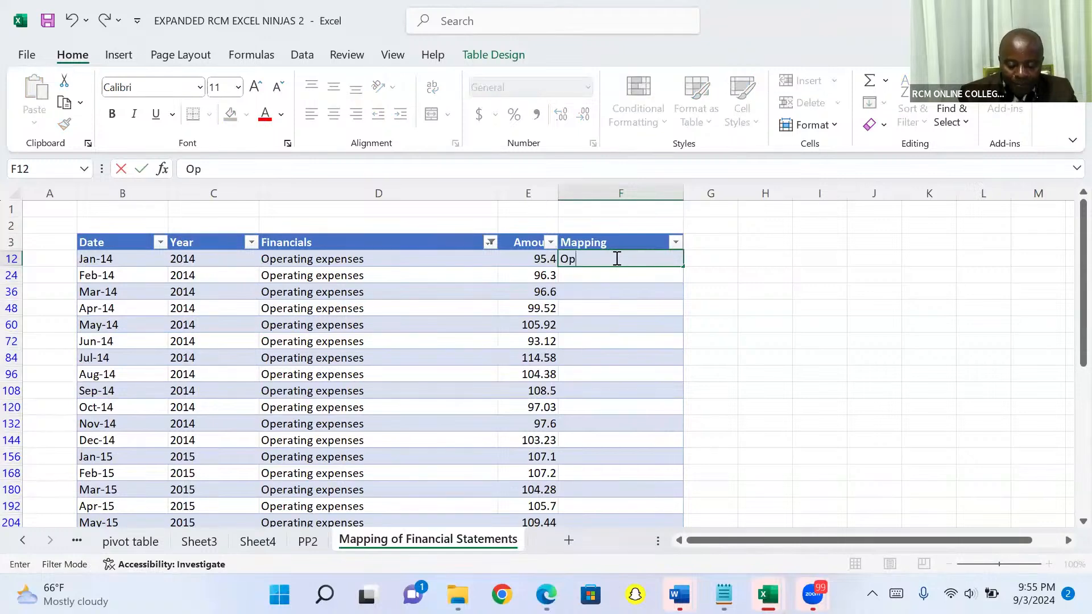
pyautogui.write('erat')
pyautogui.write('i')
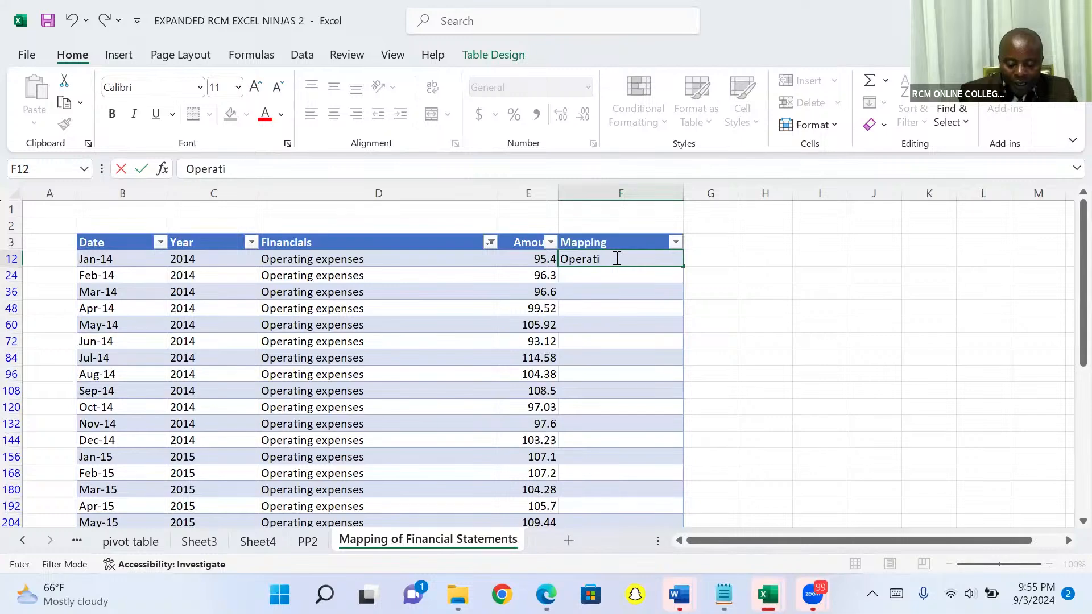
pyautogui.write('ng expense')
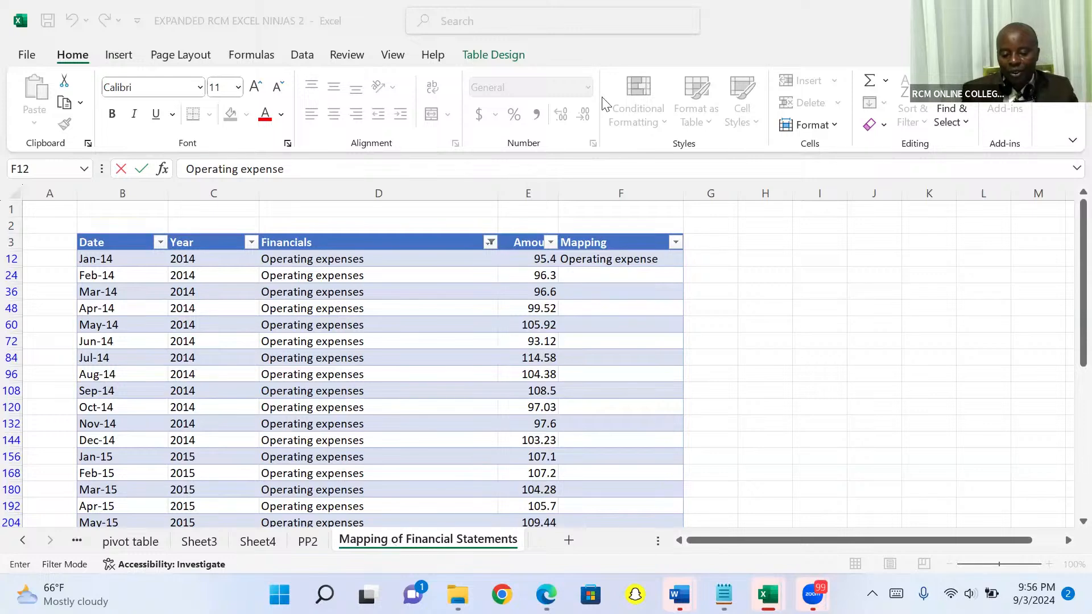
pyautogui.click(616, 264)
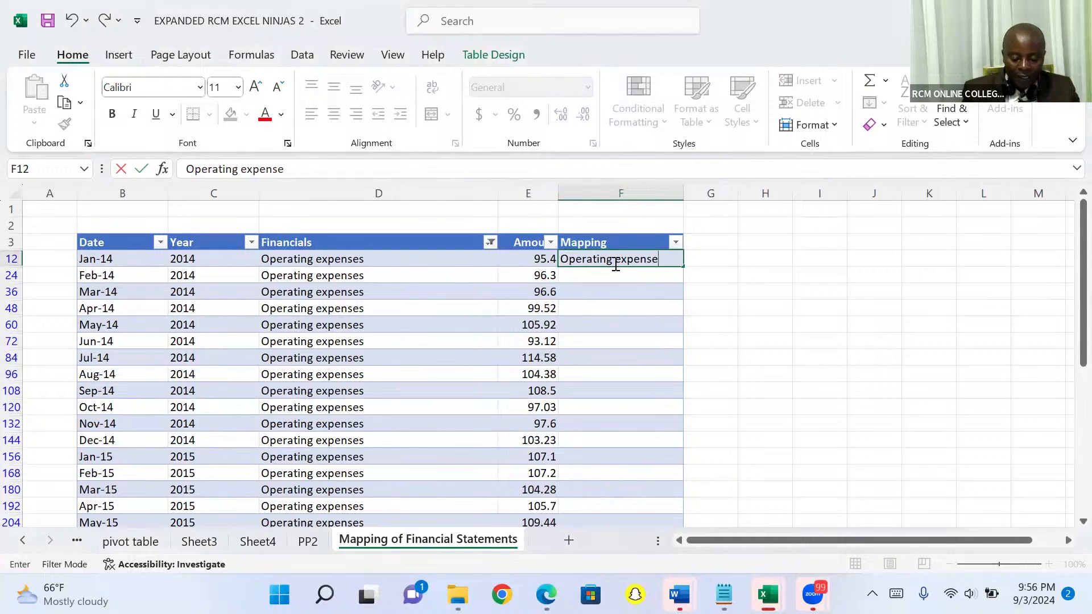
pyautogui.press('Escape')
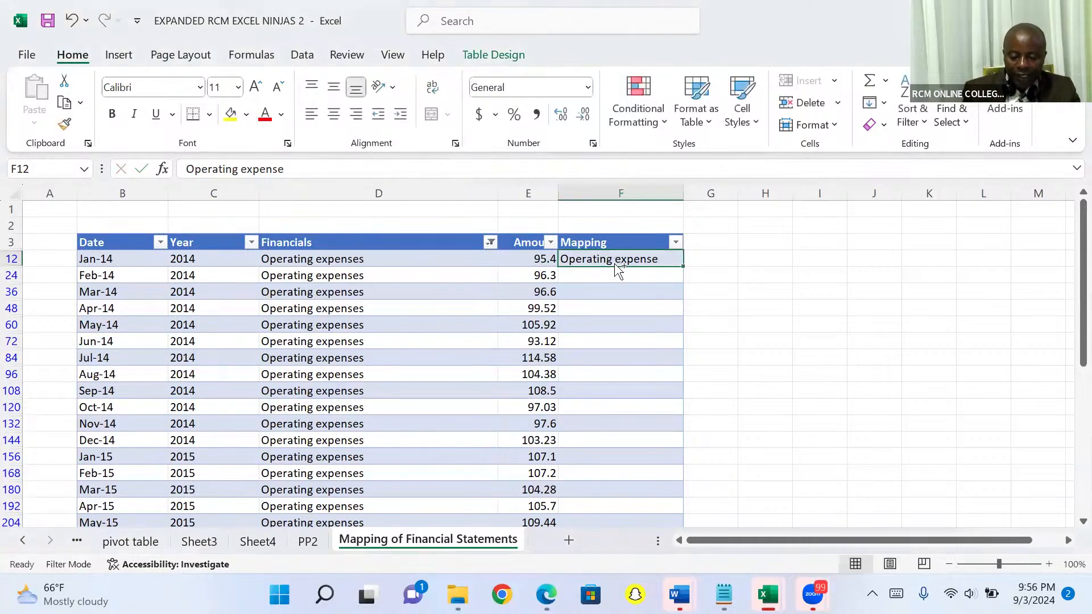
# Step: Copy the Operating expense entry from F12 into the Mapping cells of all filtered Operating expenses rows
pyautogui.hotkey('ctrl', 'c')
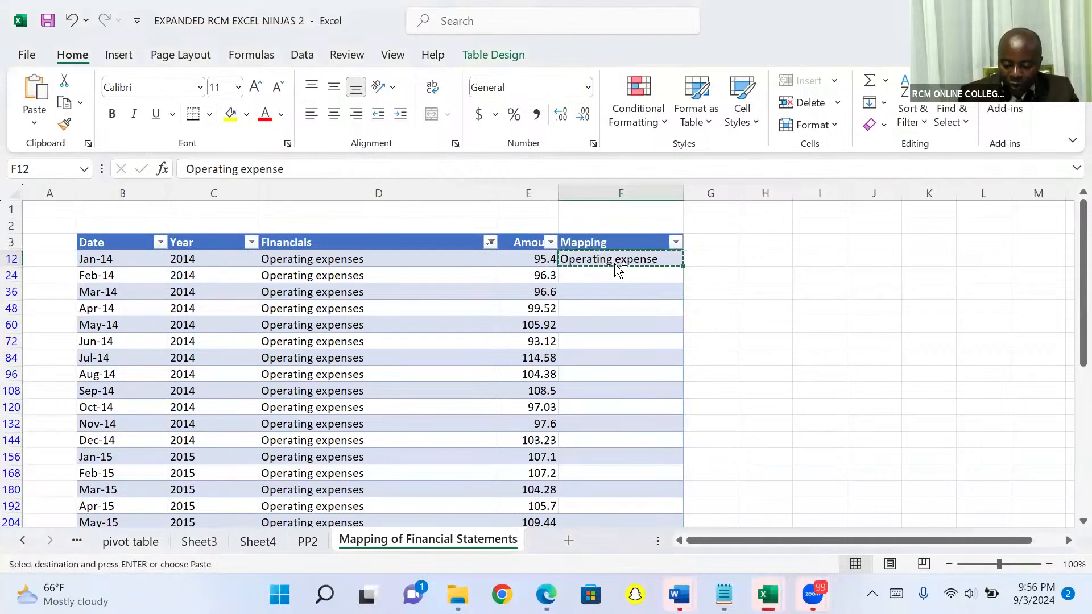
pyautogui.hotkey('ctrl', 'shift', 'Down')
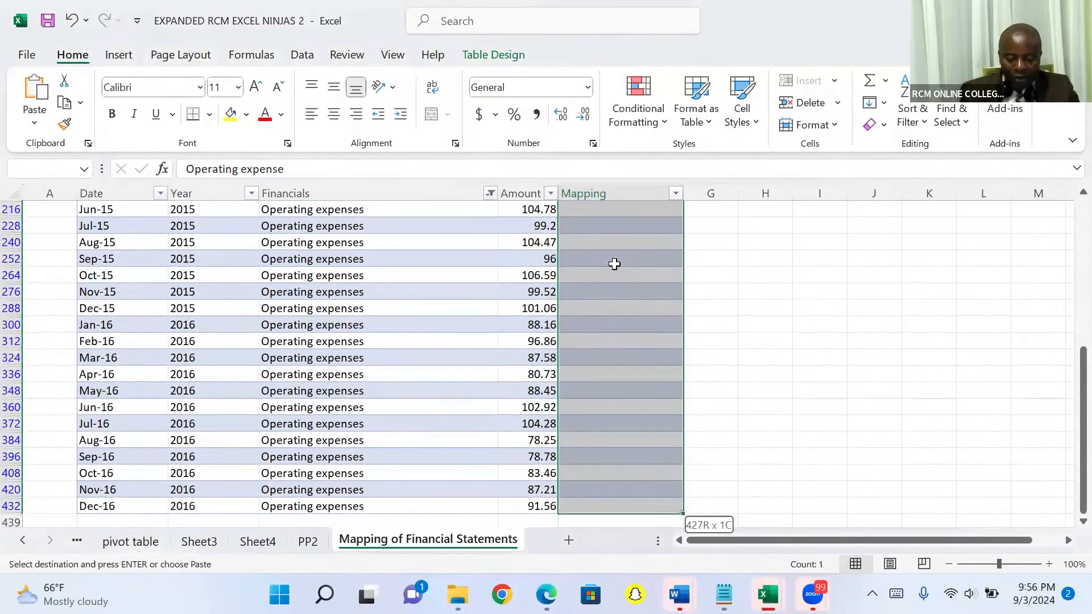
pyautogui.hotkey('ctrl', 'v')
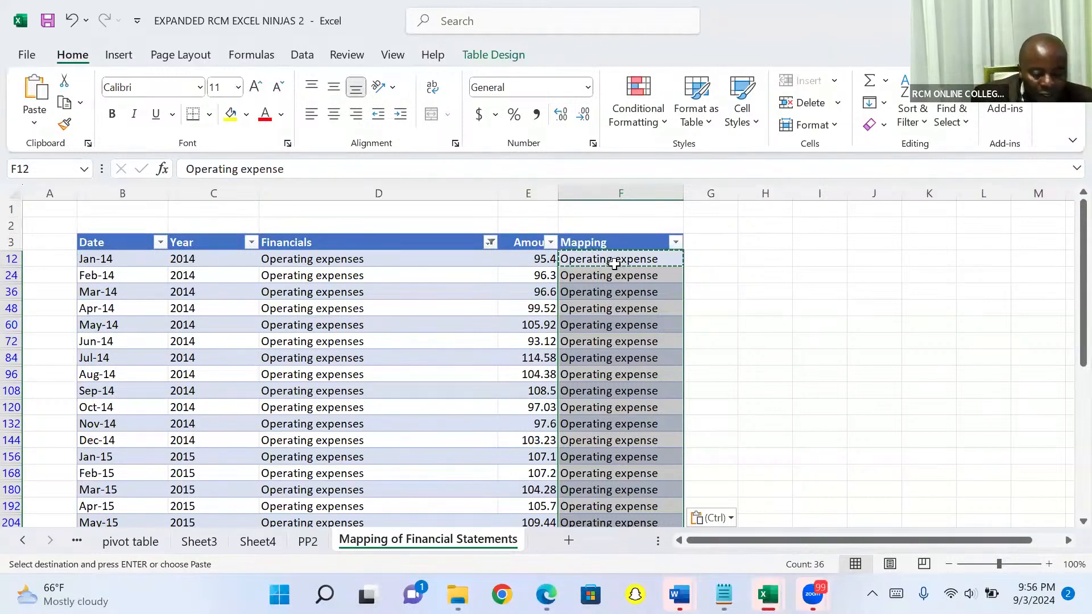
# Step: Filter the Financials column by "d&a", keeping only the D&A rows
pyautogui.click(490, 243)
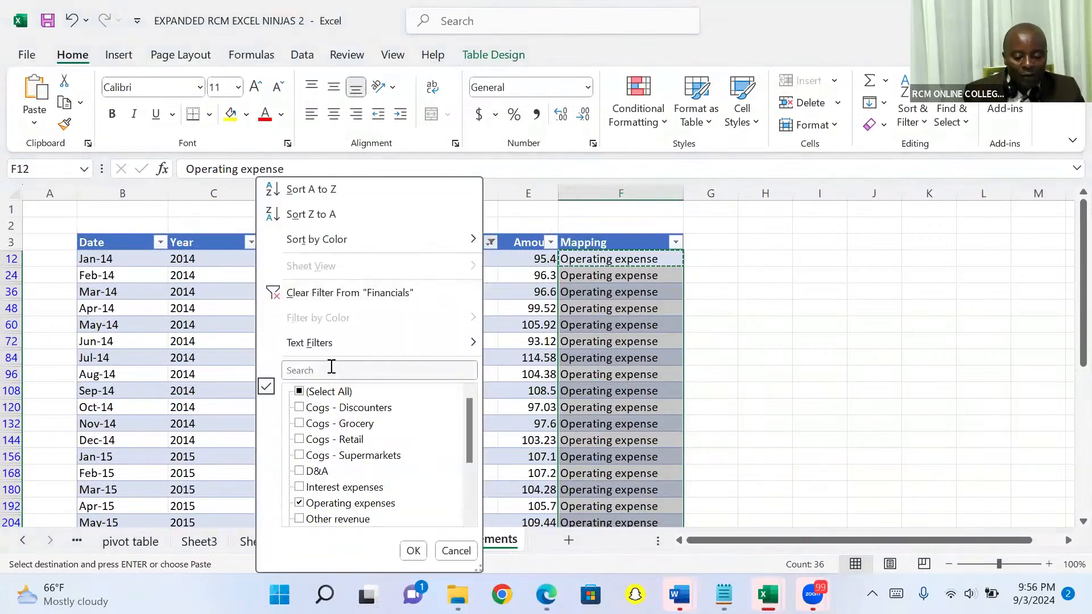
pyautogui.click(332, 367)
pyautogui.write('d')
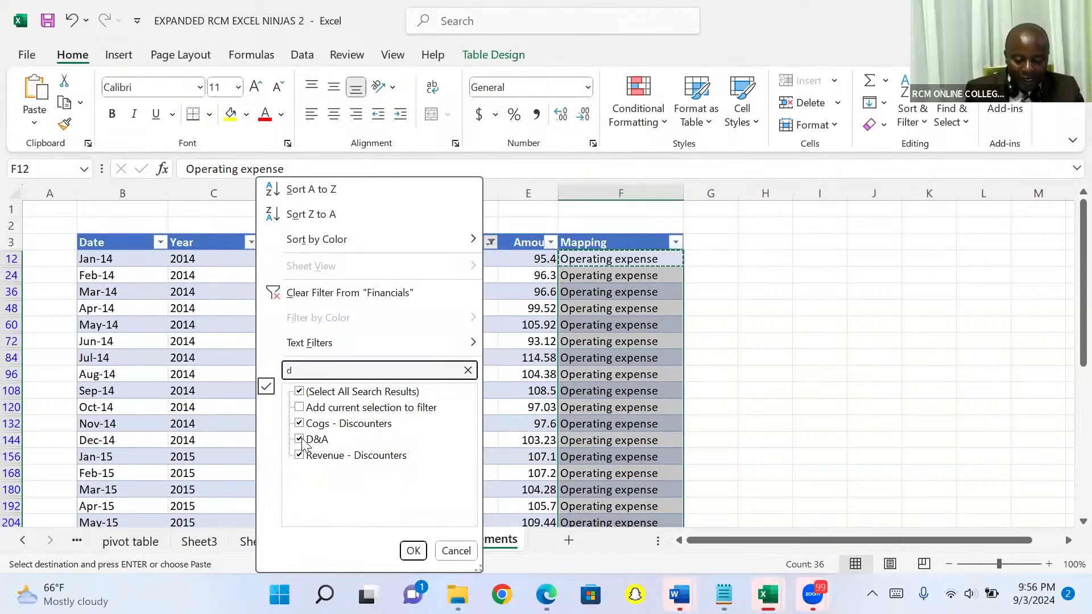
pyautogui.write('&')
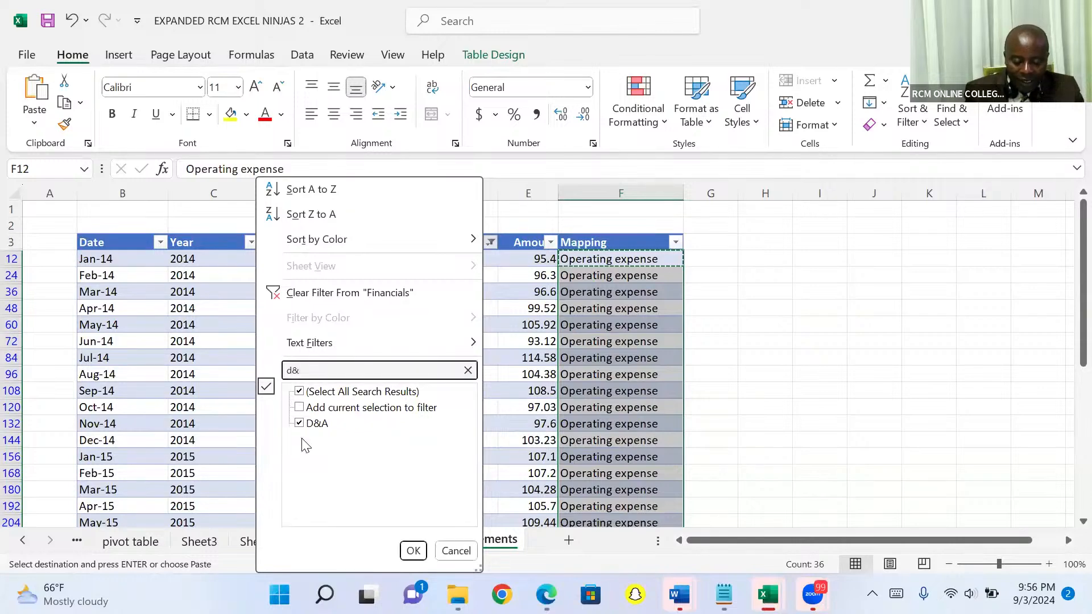
pyautogui.write('a')
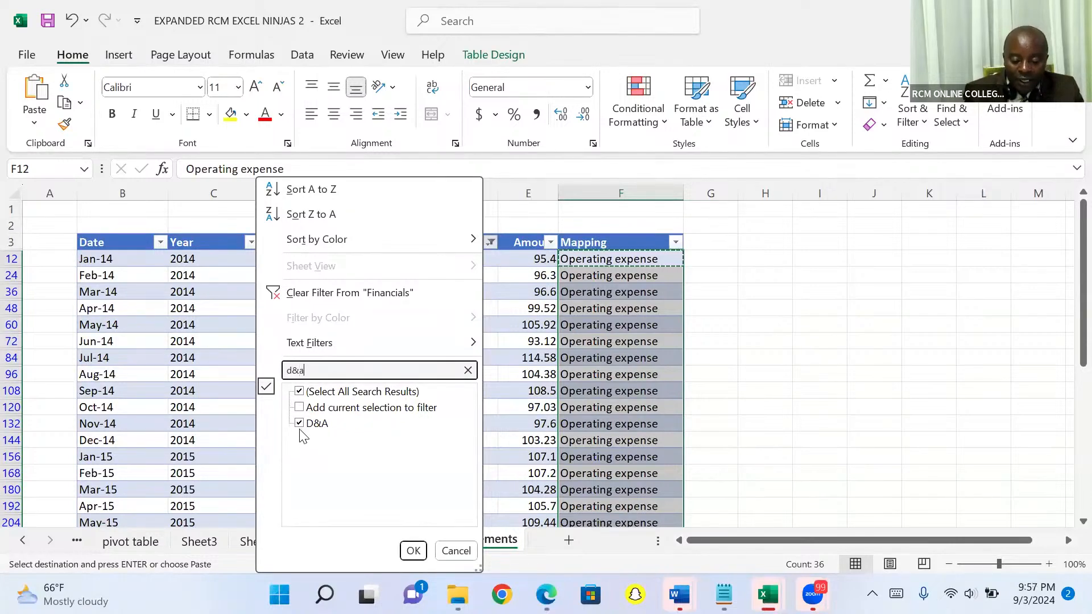
pyautogui.click(413, 550)
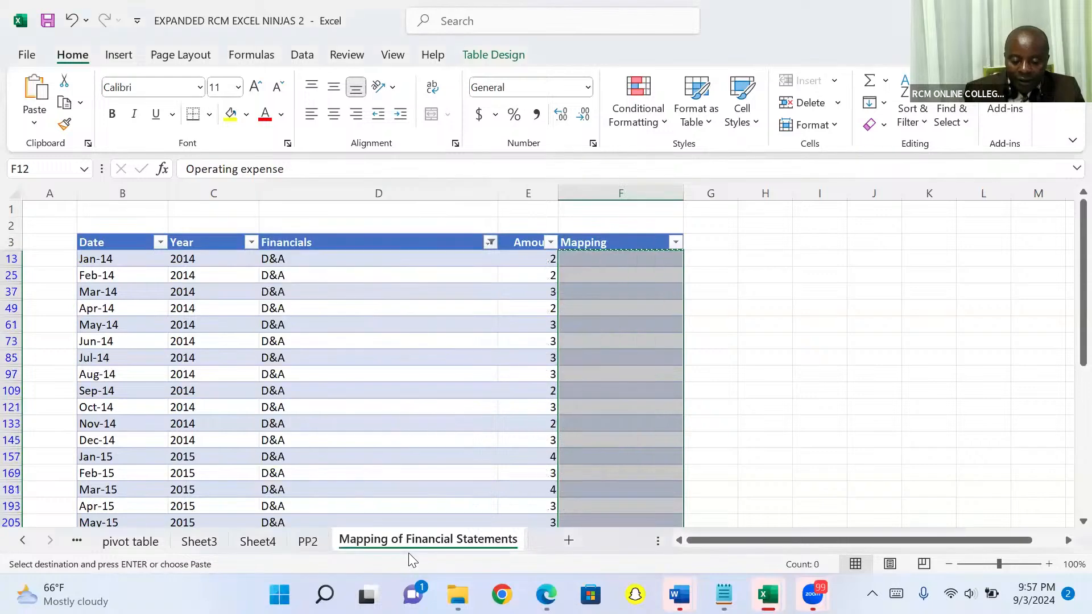
# Step: Enter "Depreciation and armotisation" in Mapping cell F13 and copy it down all filtered D&A rows
pyautogui.click(594, 263)
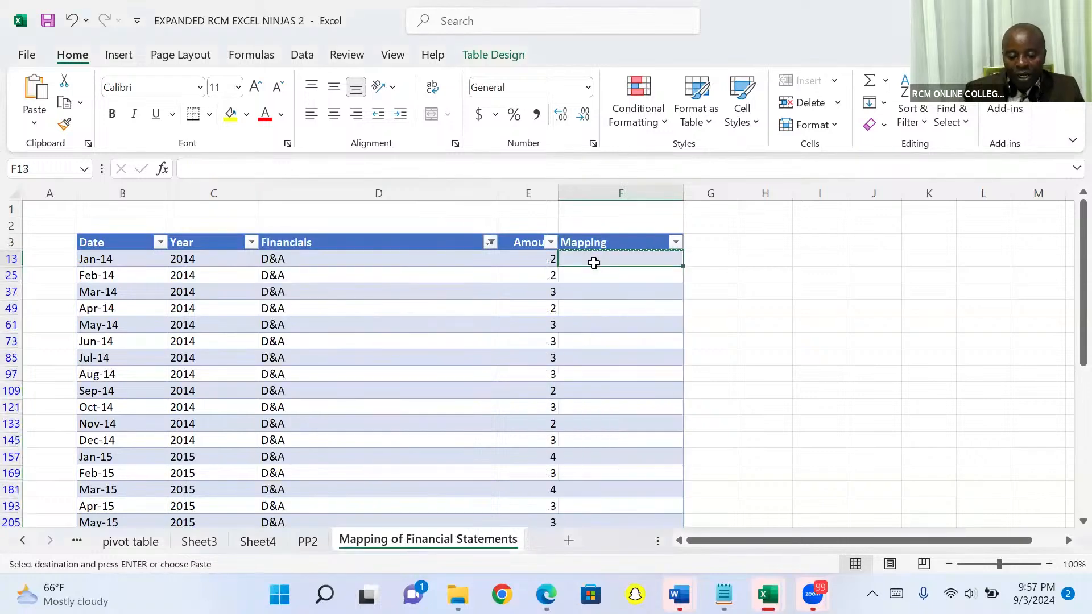
pyautogui.write('Depr')
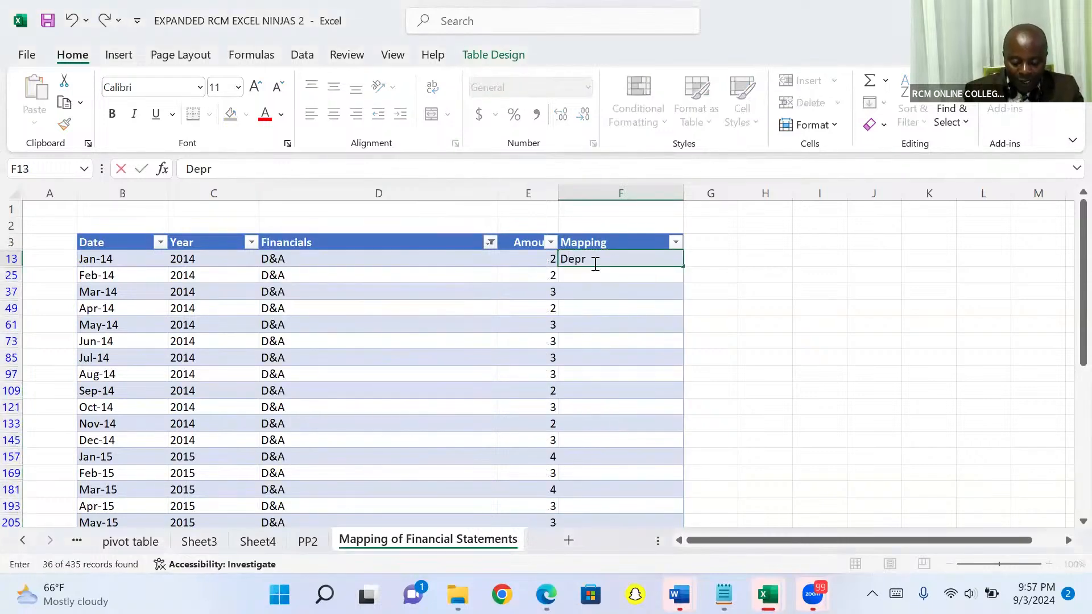
pyautogui.write('eciation and a')
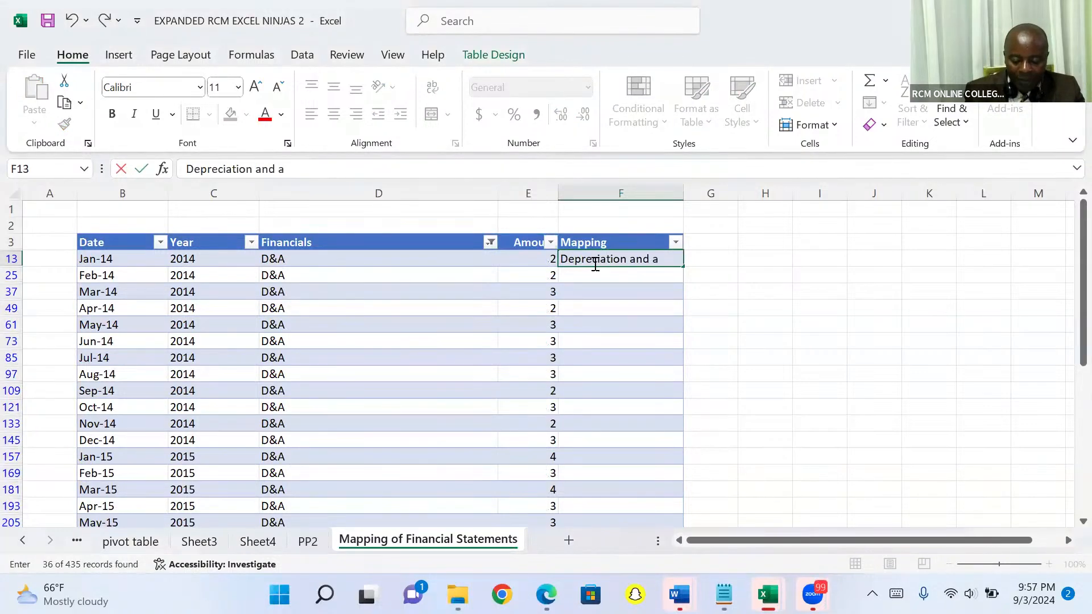
pyautogui.write('rmotisa')
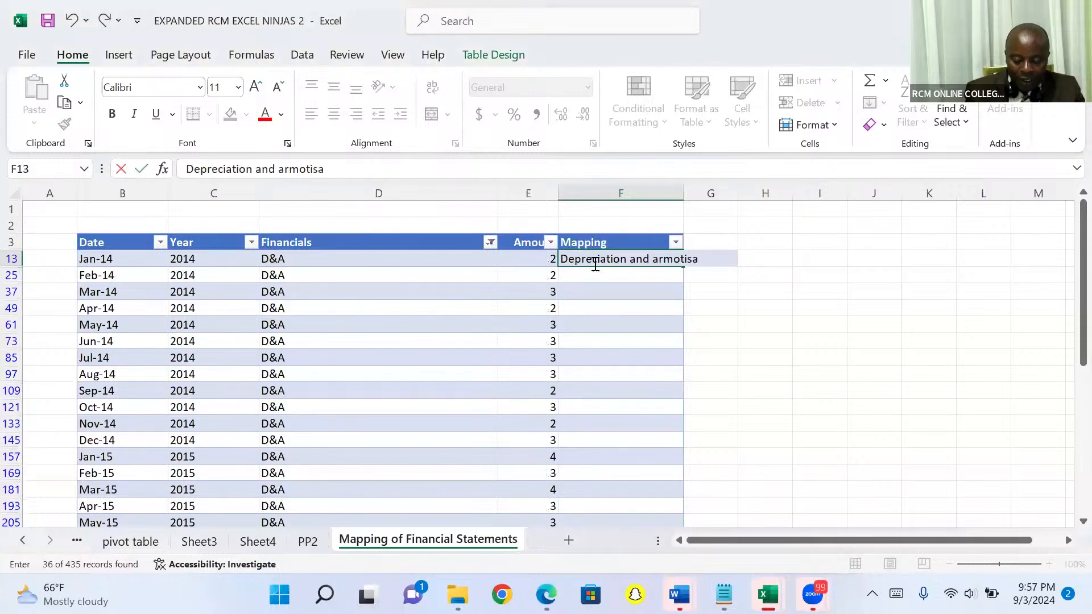
pyautogui.write('tion')
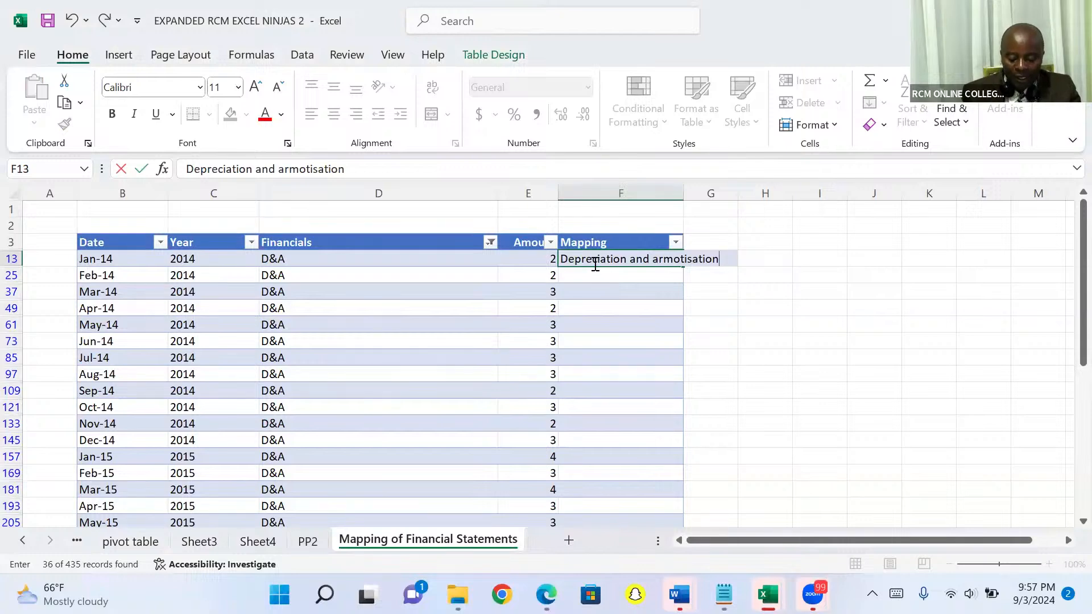
pyautogui.click(594, 263)
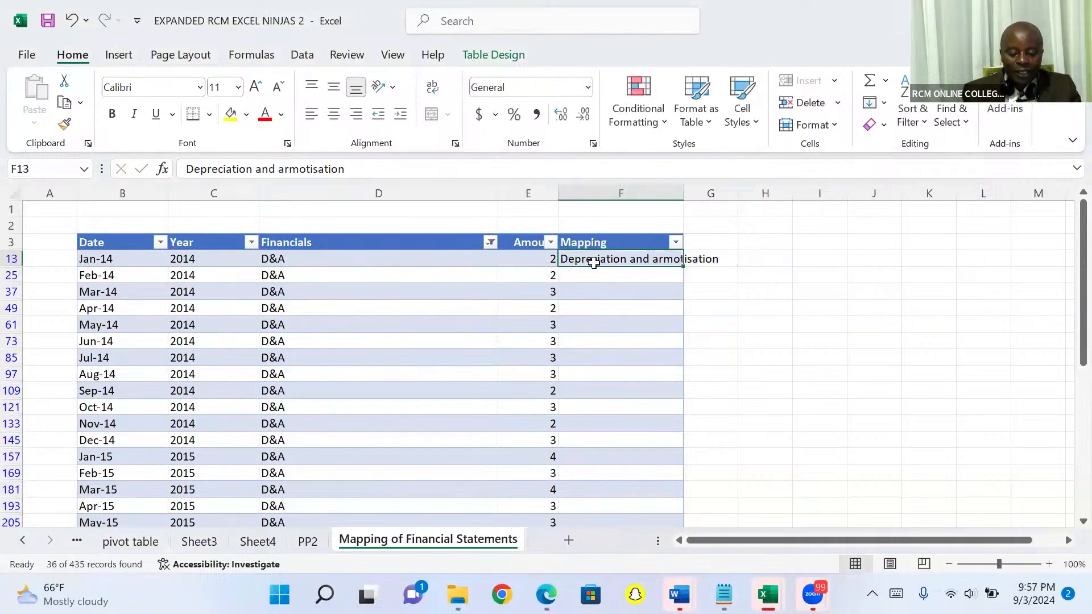
pyautogui.hotkey('ctrl', 'c')
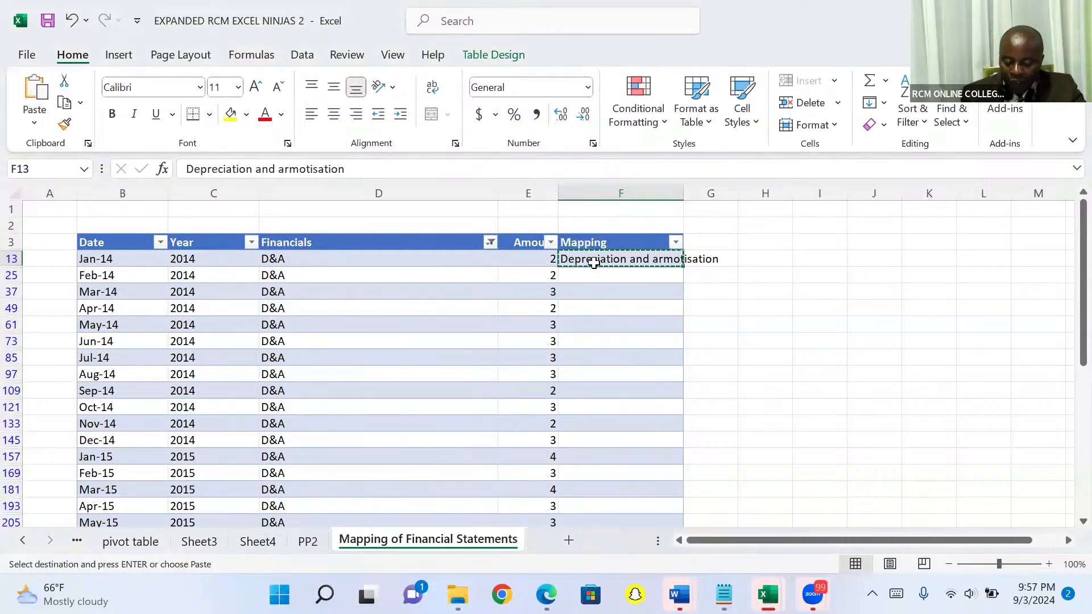
pyautogui.hotkey('ctrl', 'shift', 'Down')
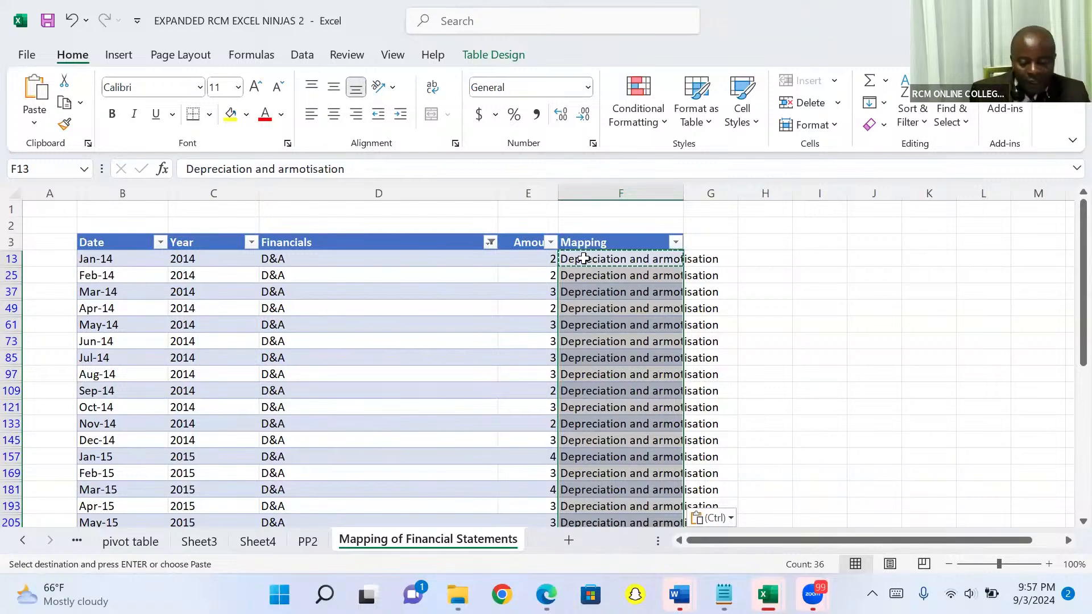
# Step: Filter the Financials column by "inter", keeping only the Interest expenses rows
pyautogui.click(491, 242)
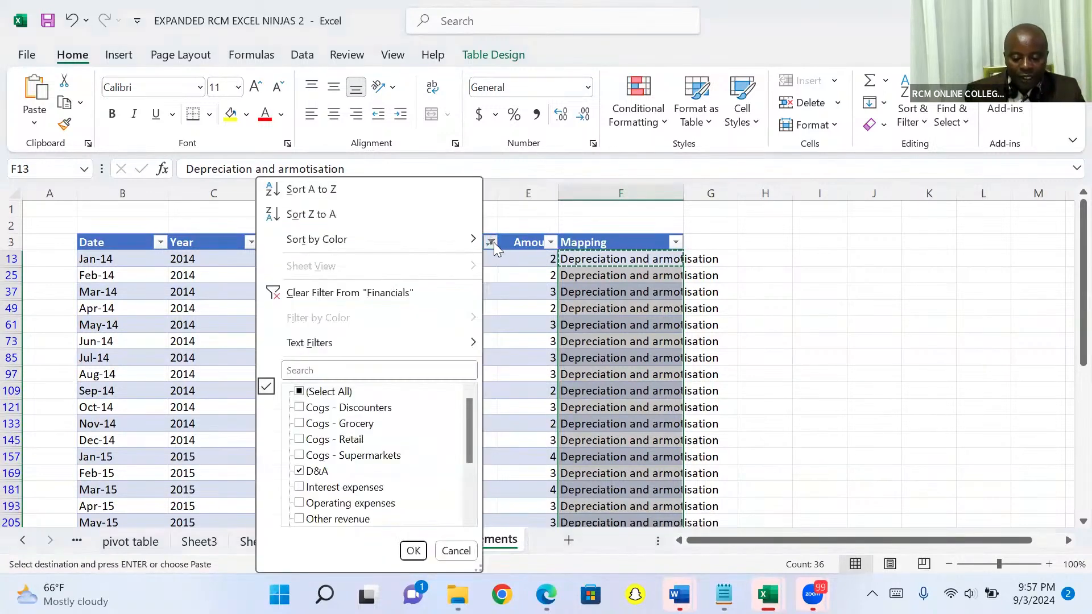
pyautogui.click(349, 368)
pyautogui.write('inters')
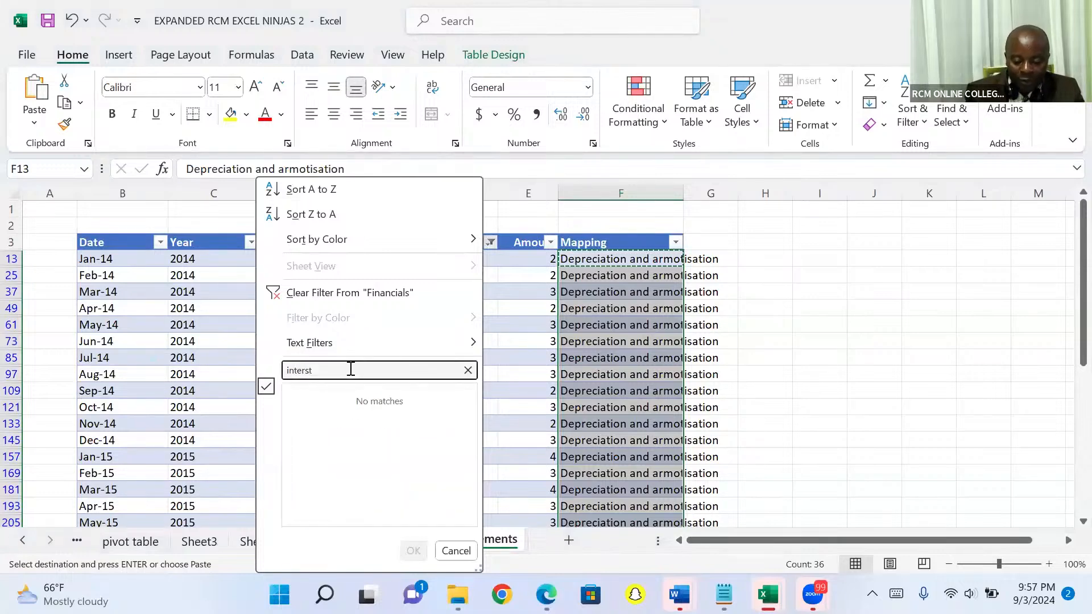
pyautogui.press('BackSpace')
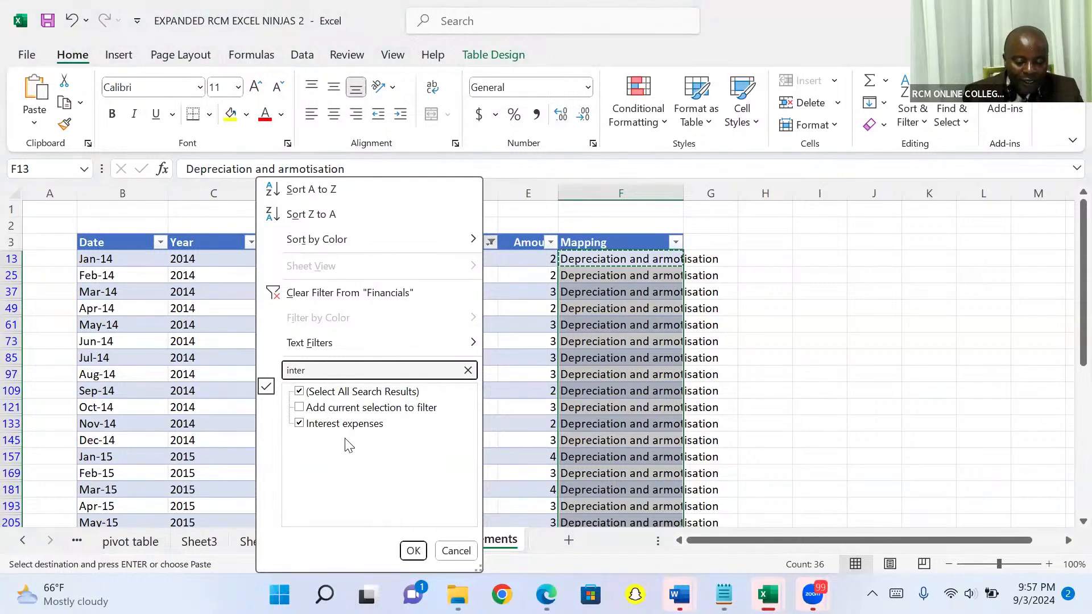
pyautogui.click(413, 552)
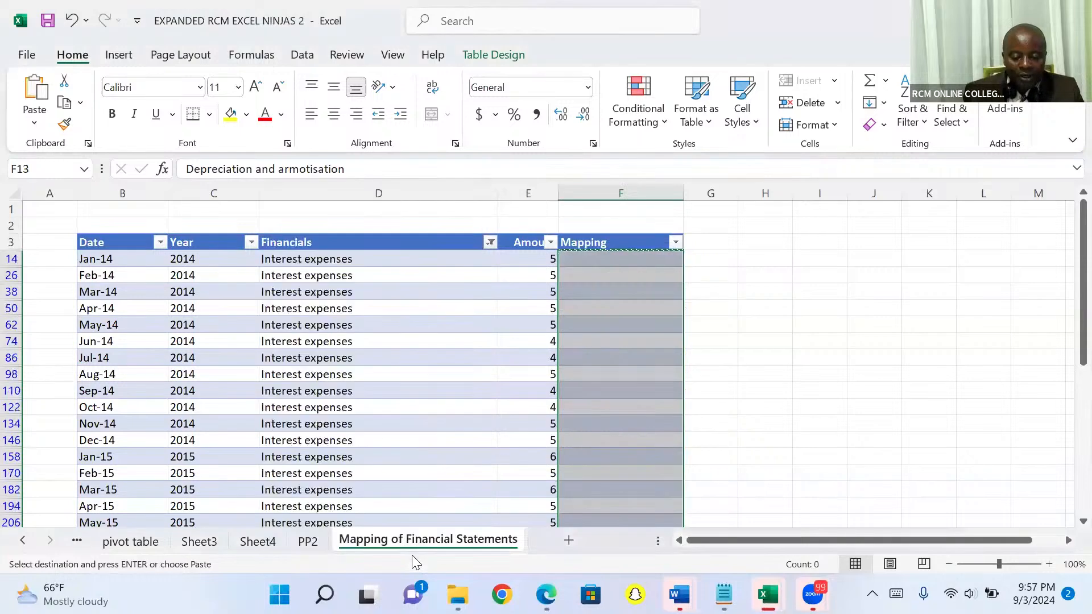
# Step: Enter Interest in Mapping cell F14 and copy it down all filtered Interest expenses rows
pyautogui.click(582, 264)
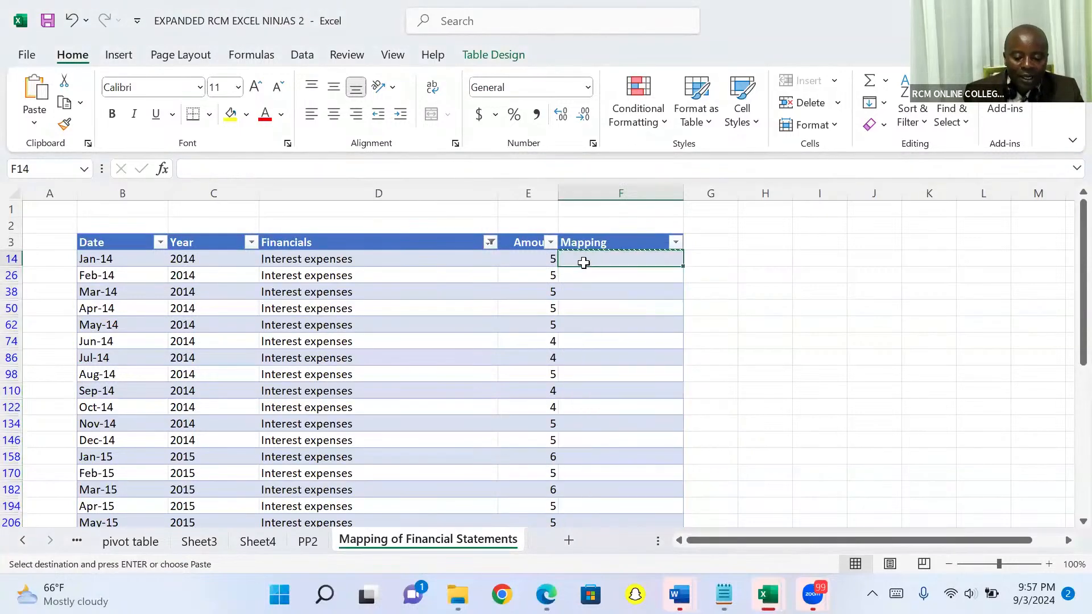
pyautogui.write('Interest')
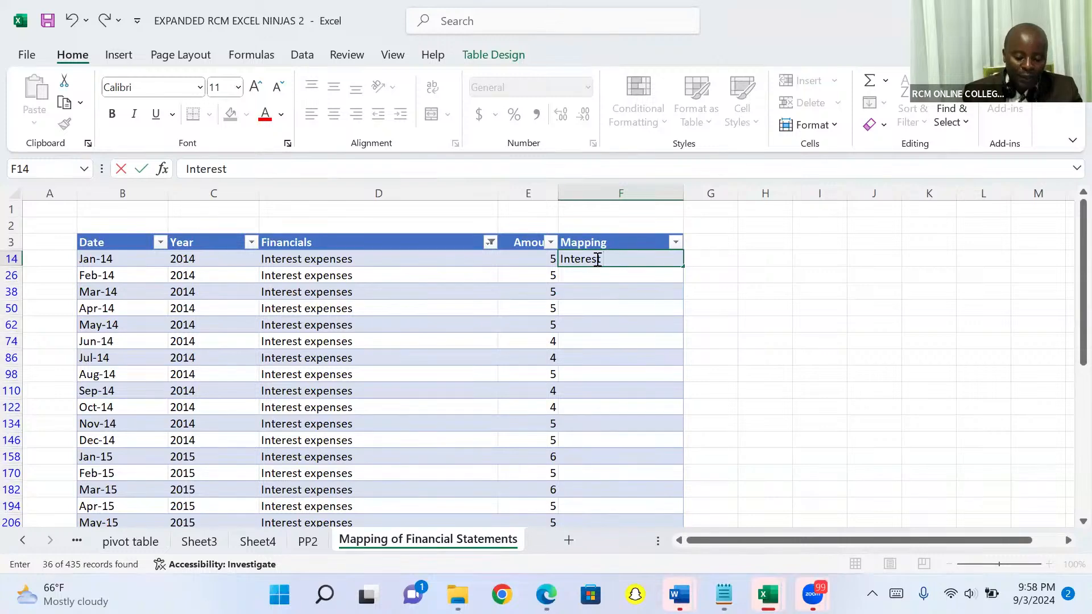
pyautogui.hotkey('ctrl', 'Return')
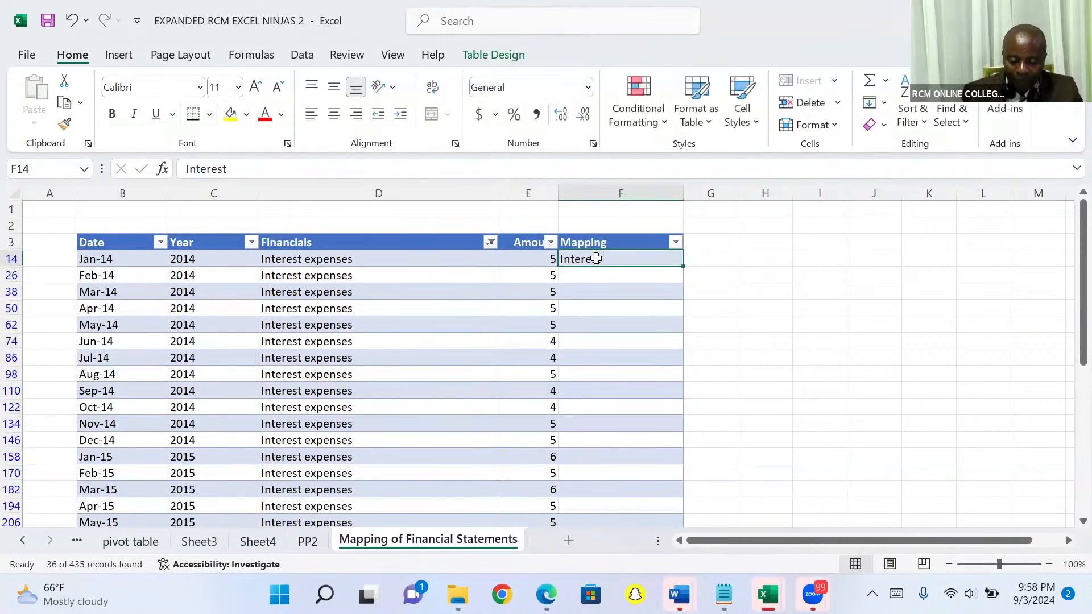
pyautogui.hotkey('ctrl', 'c')
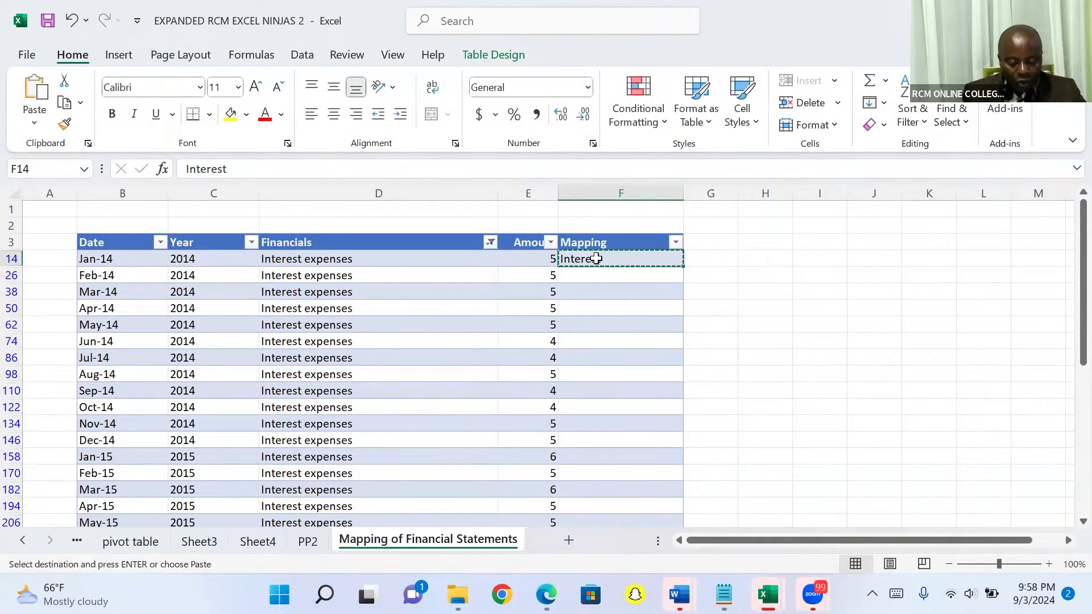
pyautogui.hotkey('ctrl', 'shift', 'Down')
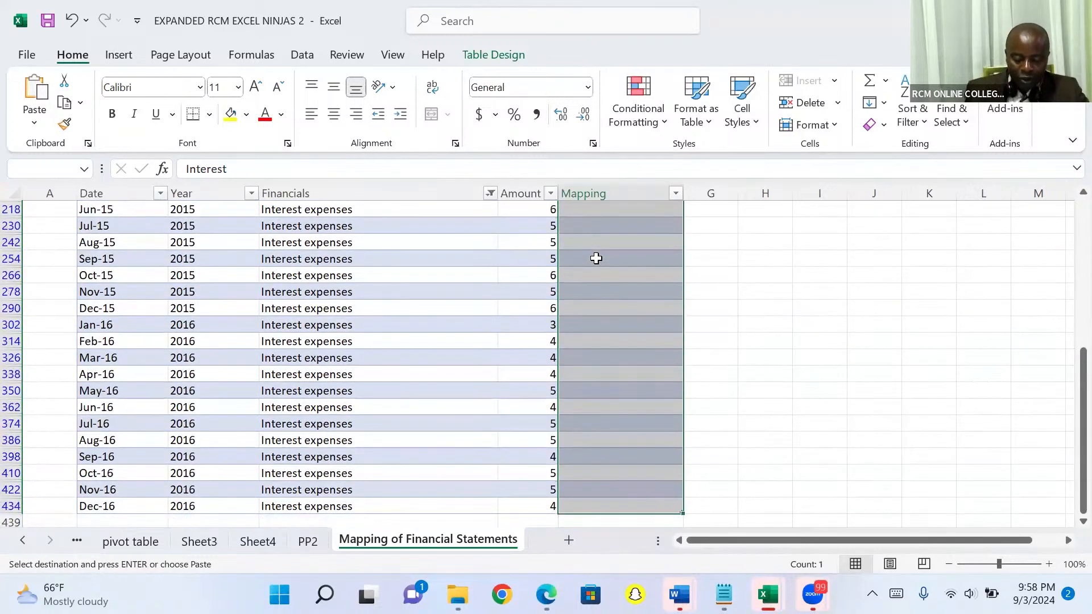
pyautogui.hotkey('ctrl', 'v')
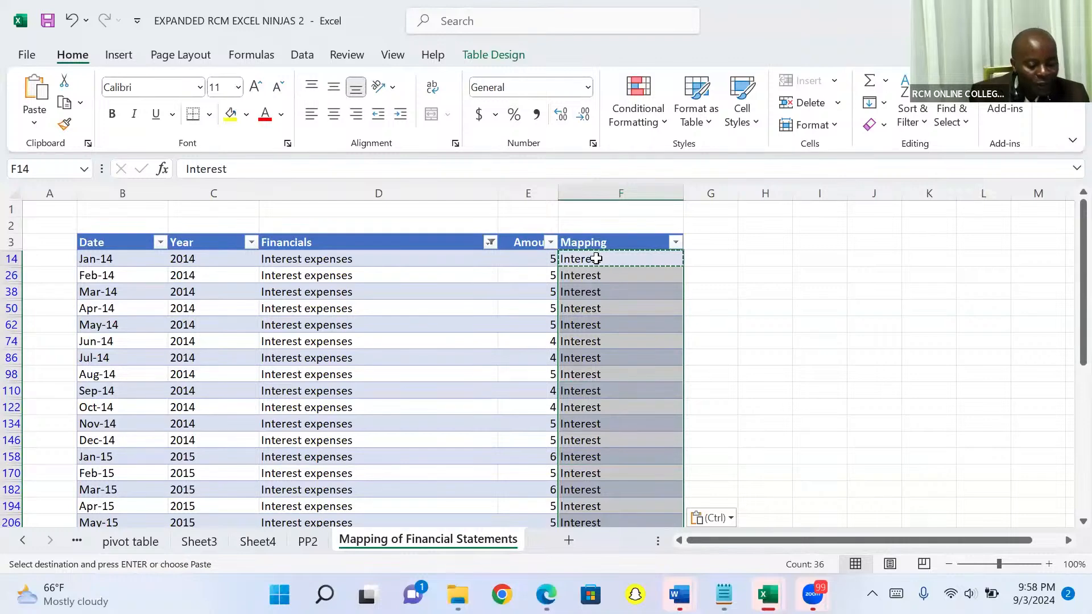
# Step: Filter the Financials column by "tax", keeping only the Taxes rows
pyautogui.click(491, 243)
pyautogui.click(375, 369)
pyautogui.write('tax')
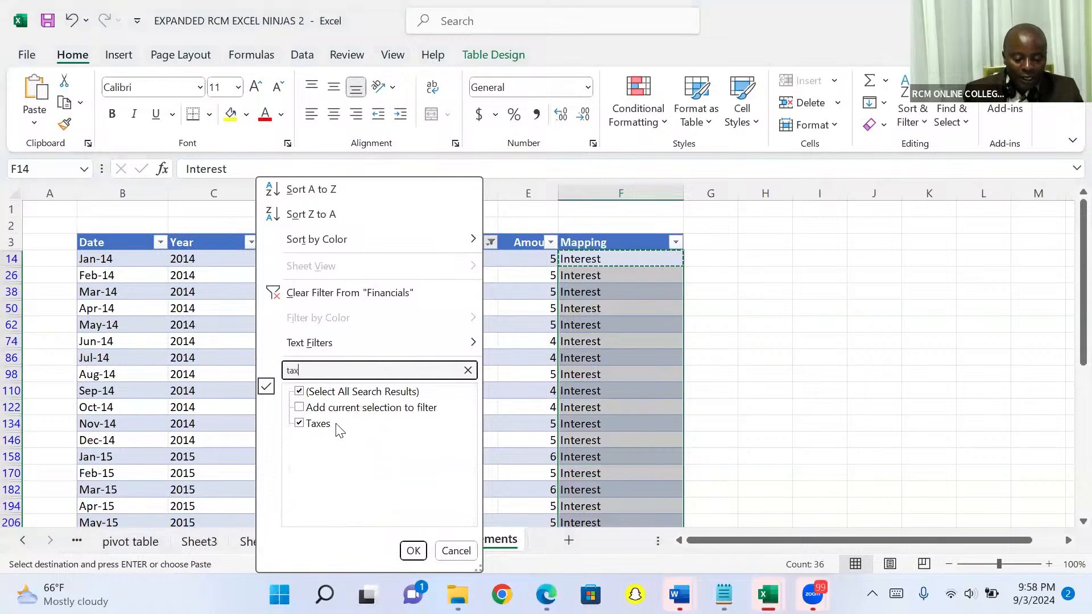
pyautogui.click(411, 550)
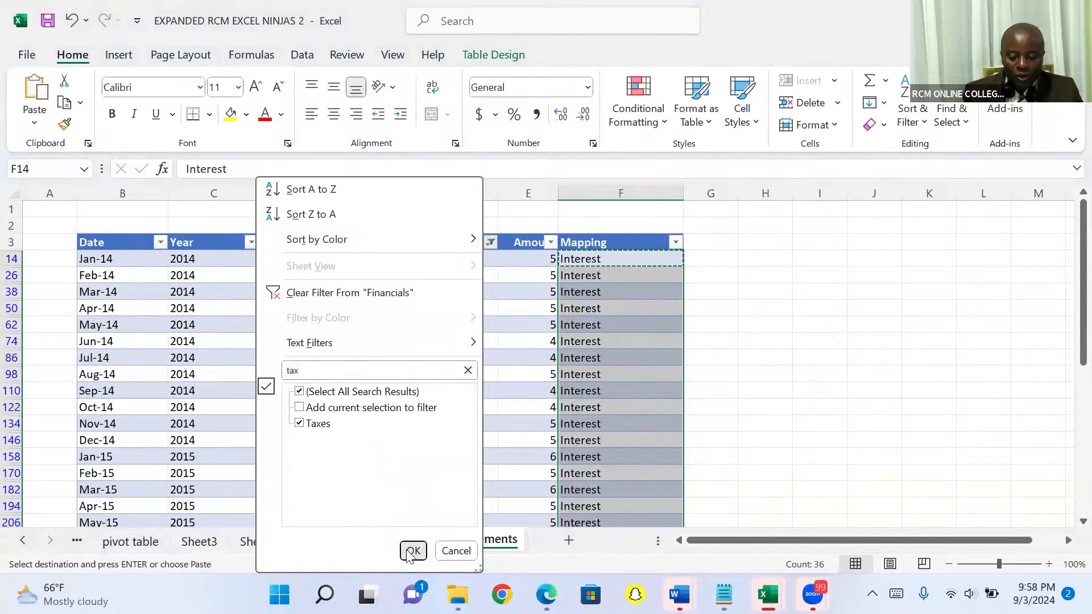
# Step: Enter Tax in Mapping cell F15 and copy it down all filtered Taxes rows
pyautogui.click(600, 256)
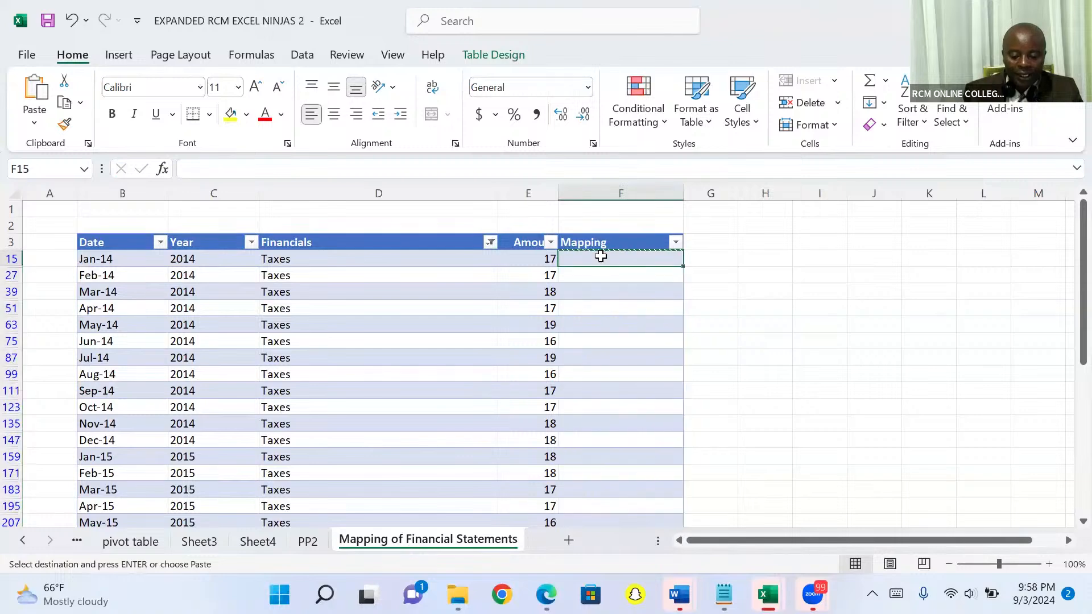
pyautogui.write('Tax')
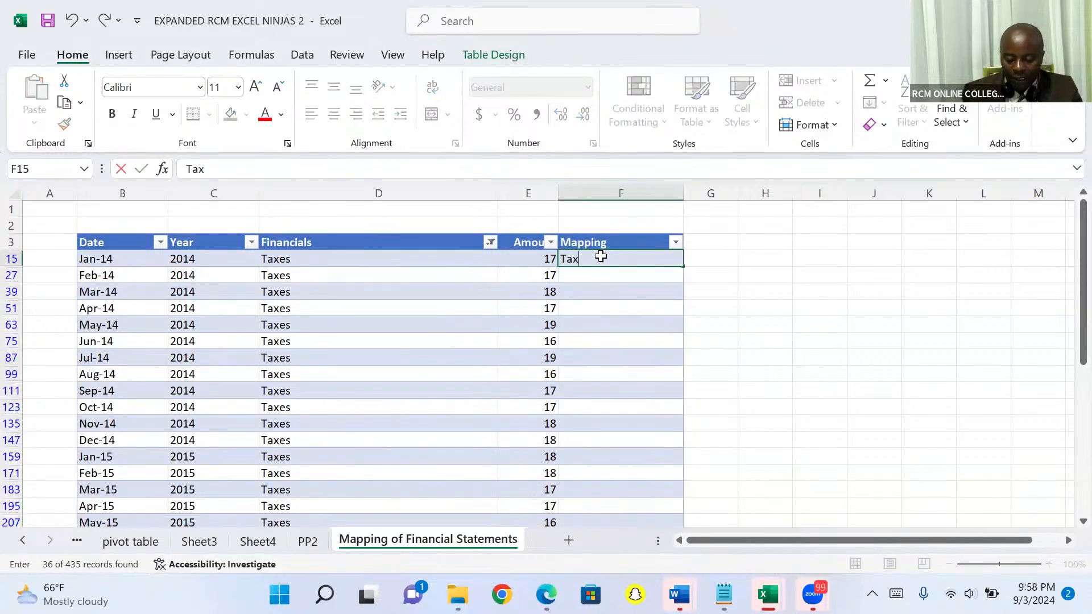
pyautogui.hotkey('ctrl', 'Return')
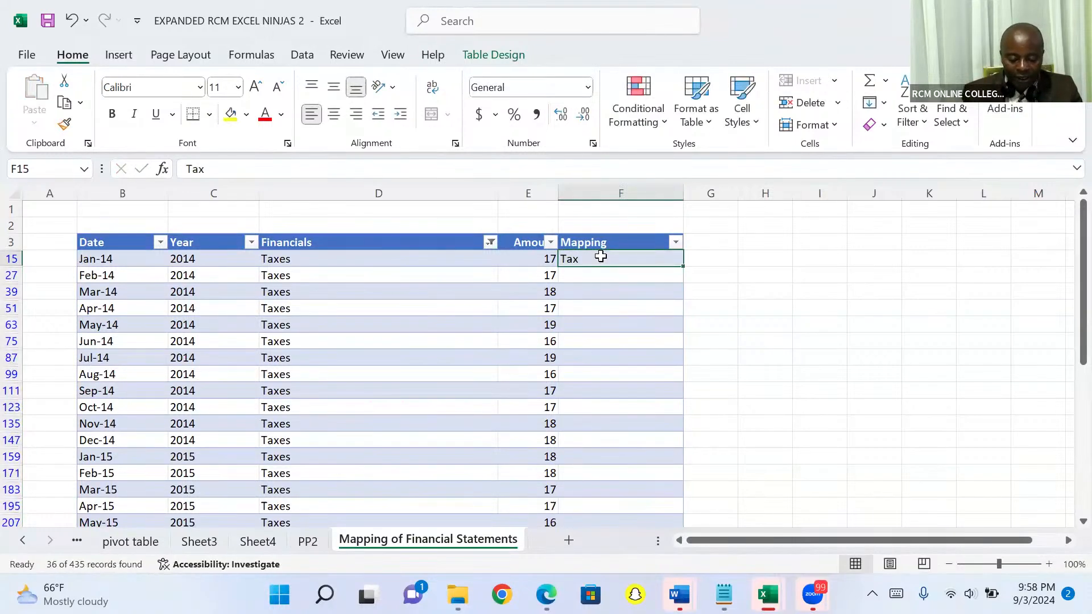
pyautogui.hotkey('ctrl', 'c')
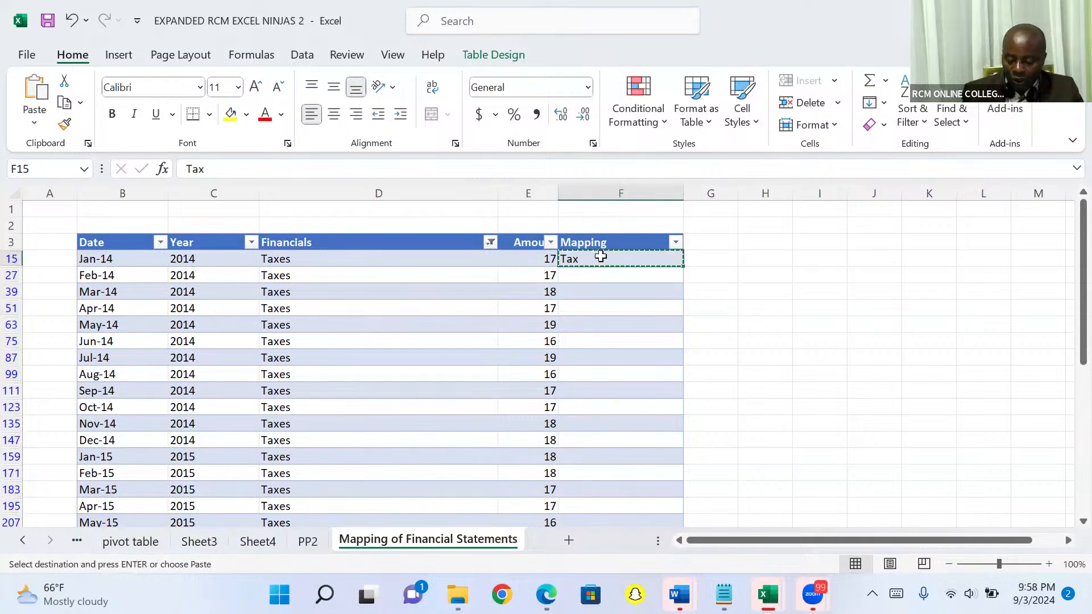
pyautogui.hotkey('ctrl', 'shift', 'Down')
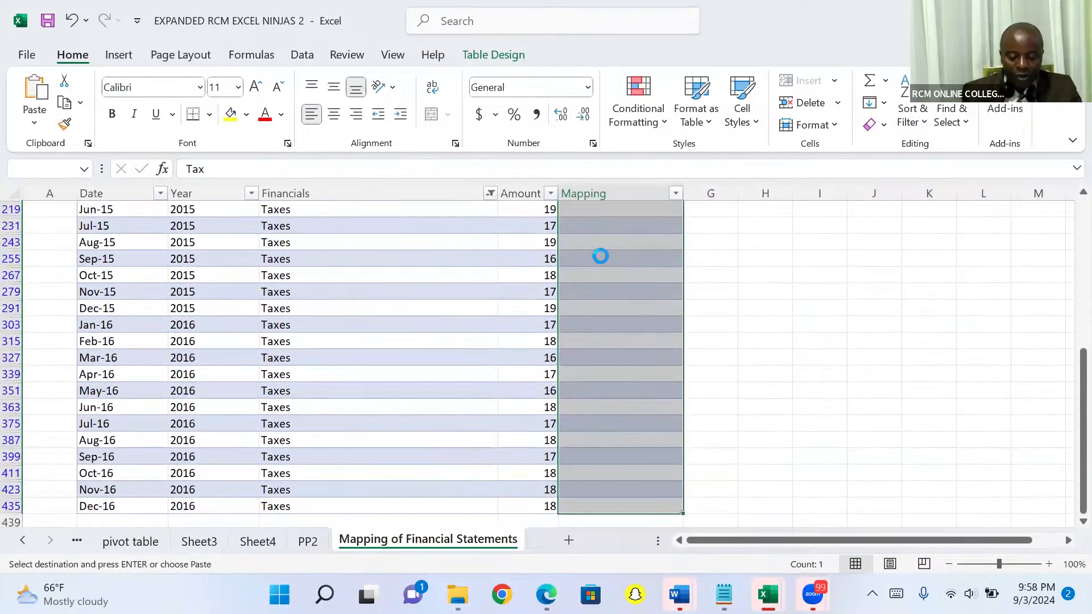
pyautogui.hotkey('ctrl', 'v')
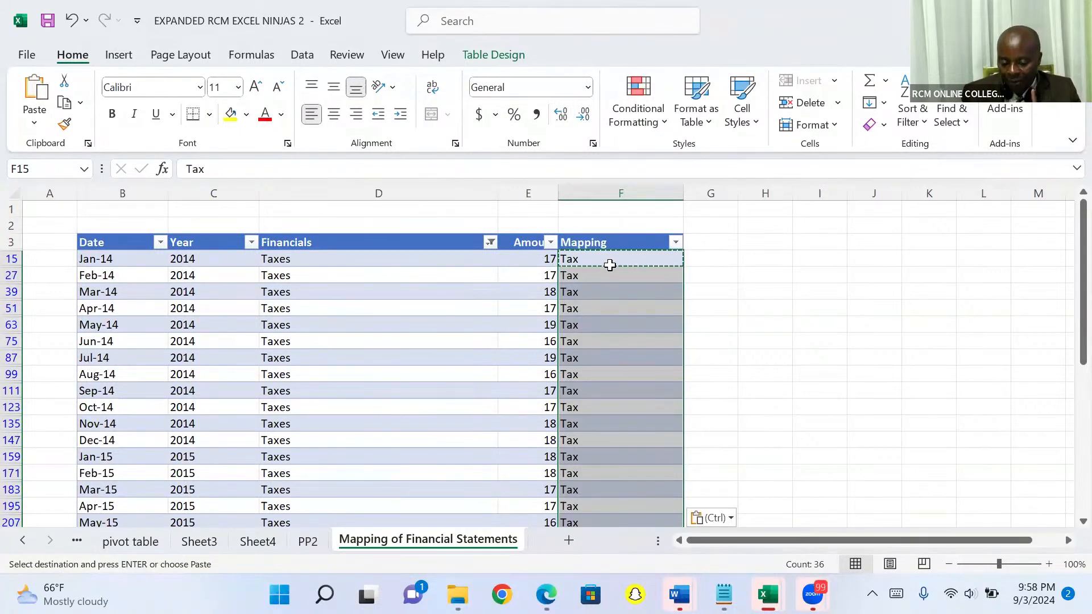
# Step: Clear the Financials filter and copy the whole Mapping column into column A of a new sheet
pyautogui.click(491, 242)
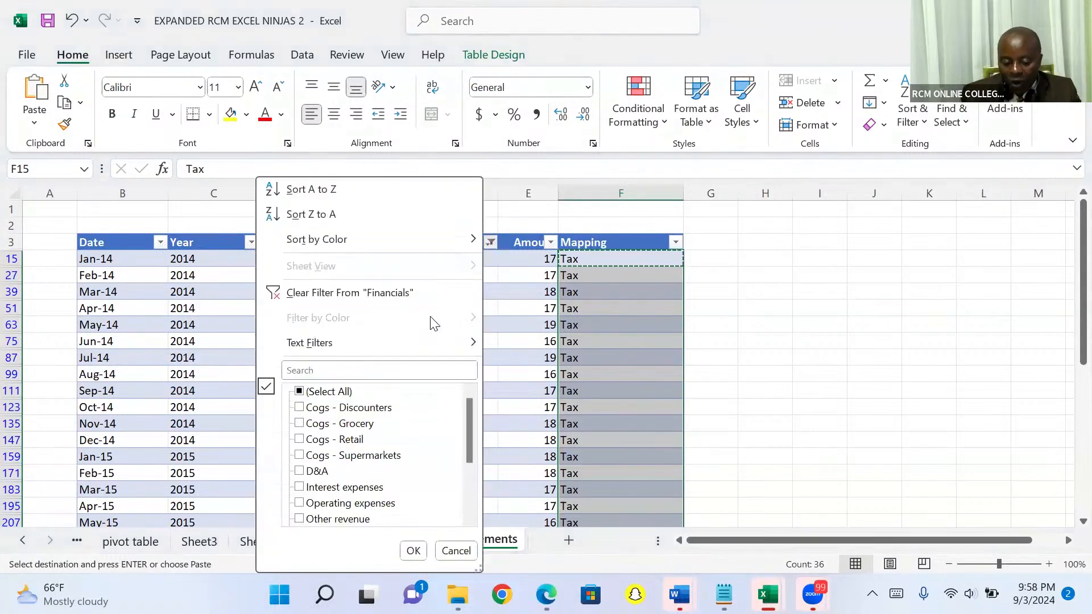
pyautogui.click(344, 295)
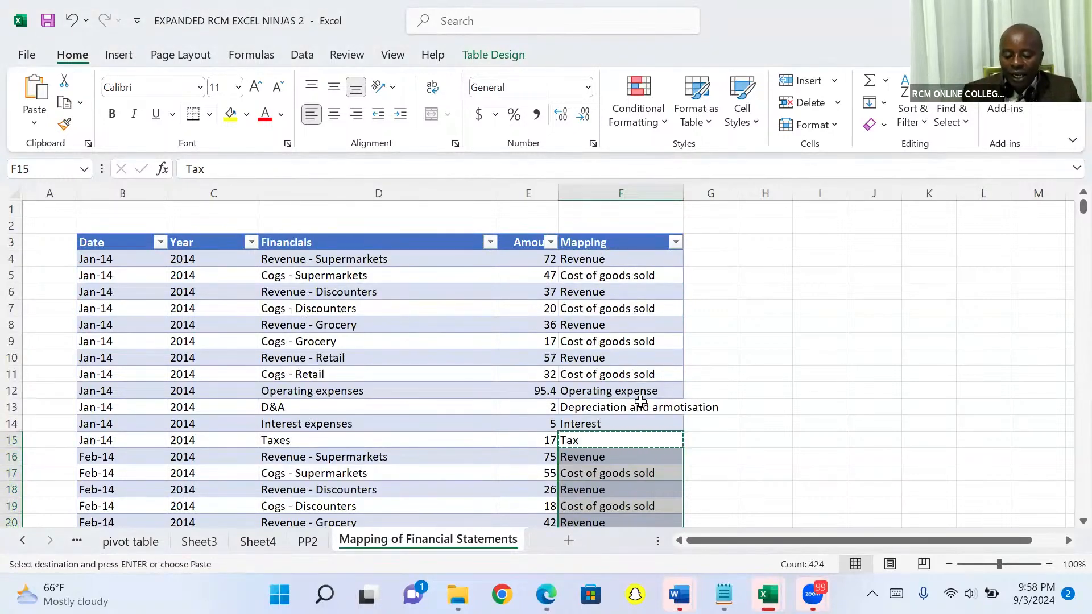
pyautogui.click(600, 191)
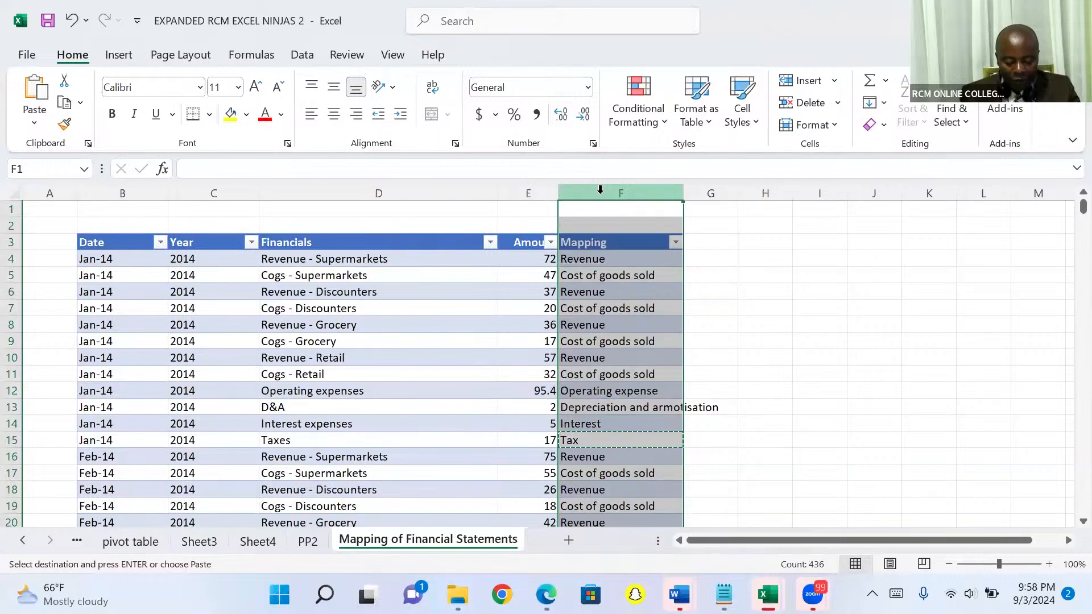
pyautogui.hotkey('ctrl', 'c')
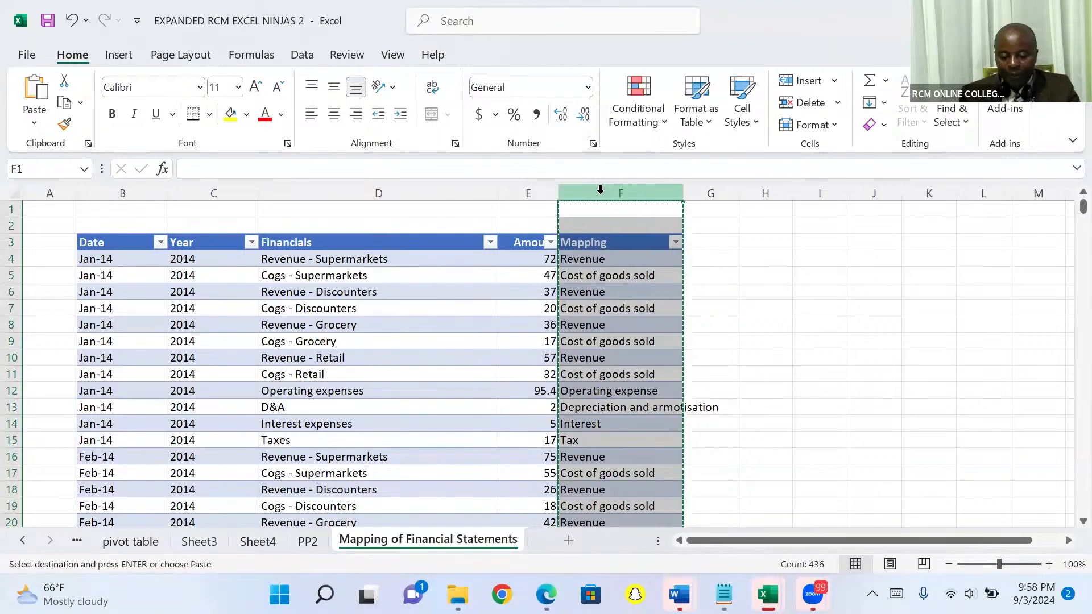
pyautogui.click(569, 540)
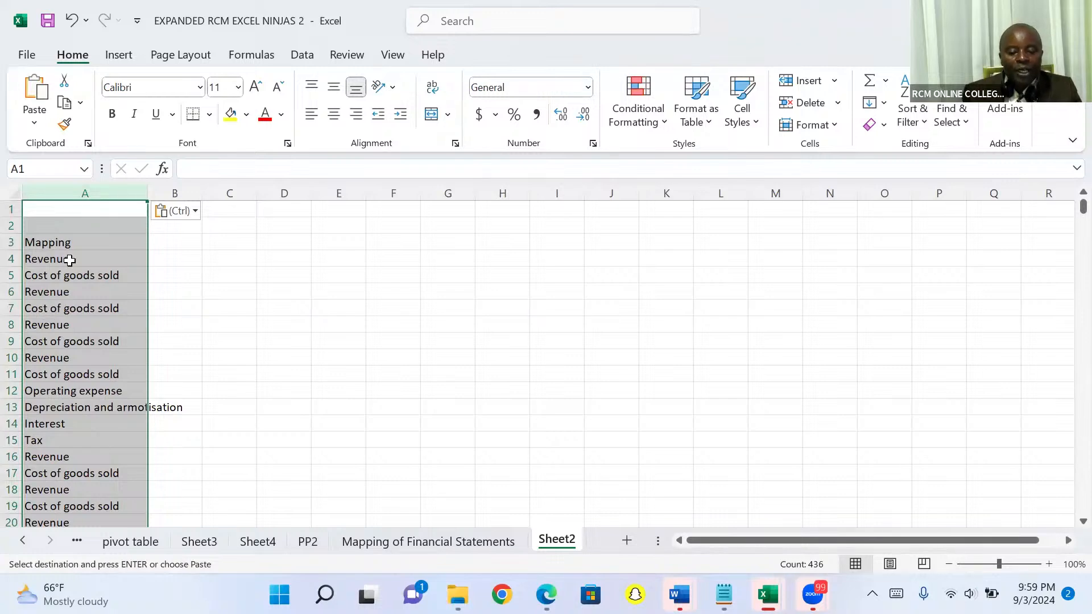
# Step: Remove the duplicate values from column A of the new sheet and delete the Mapping header in A2
pyautogui.click(301, 55)
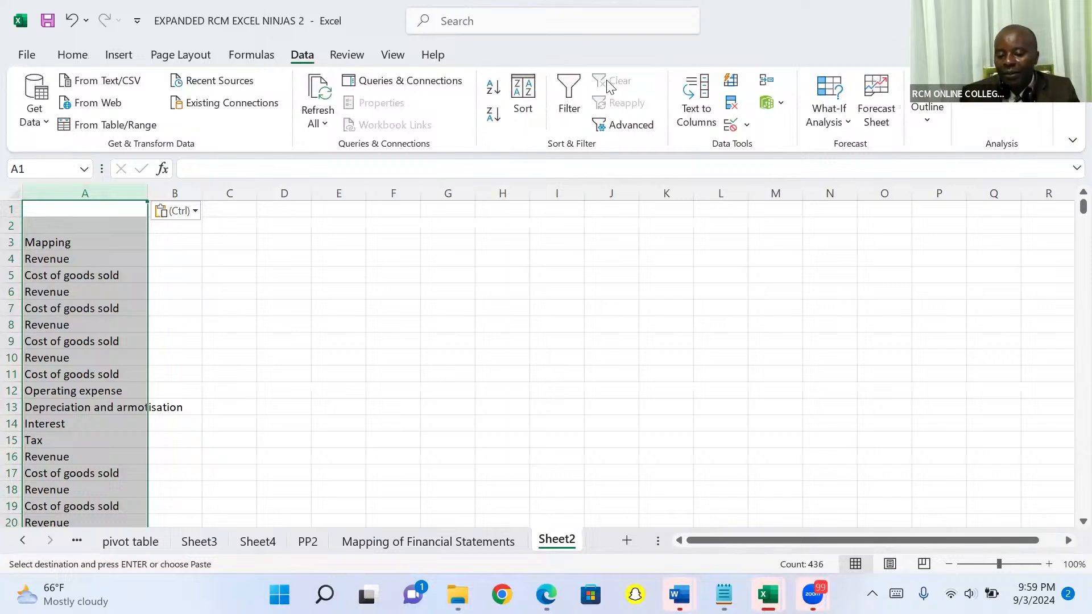
pyautogui.click(732, 106)
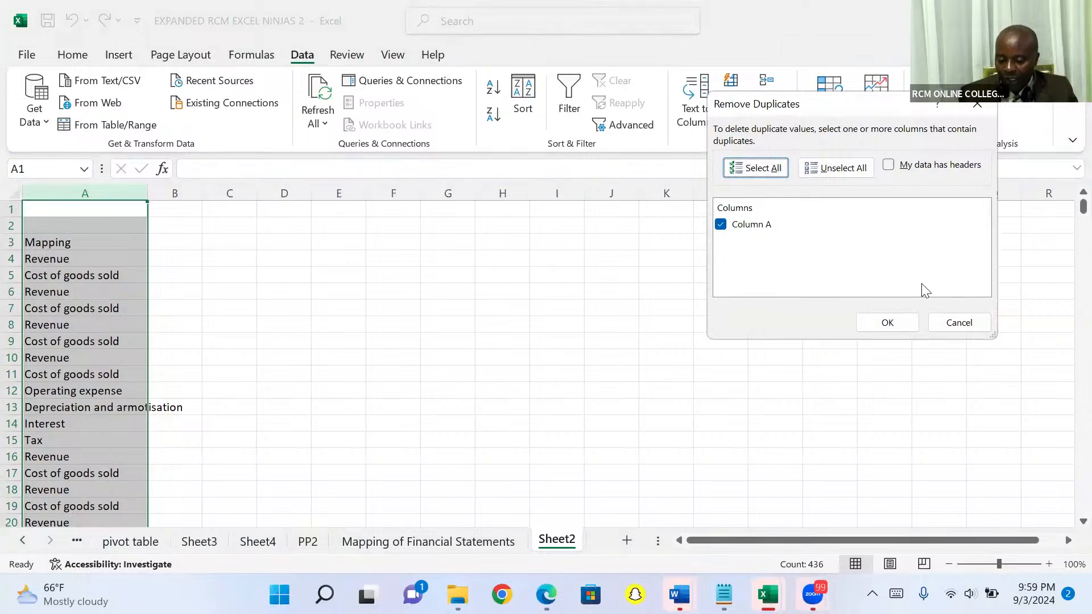
pyautogui.click(887, 323)
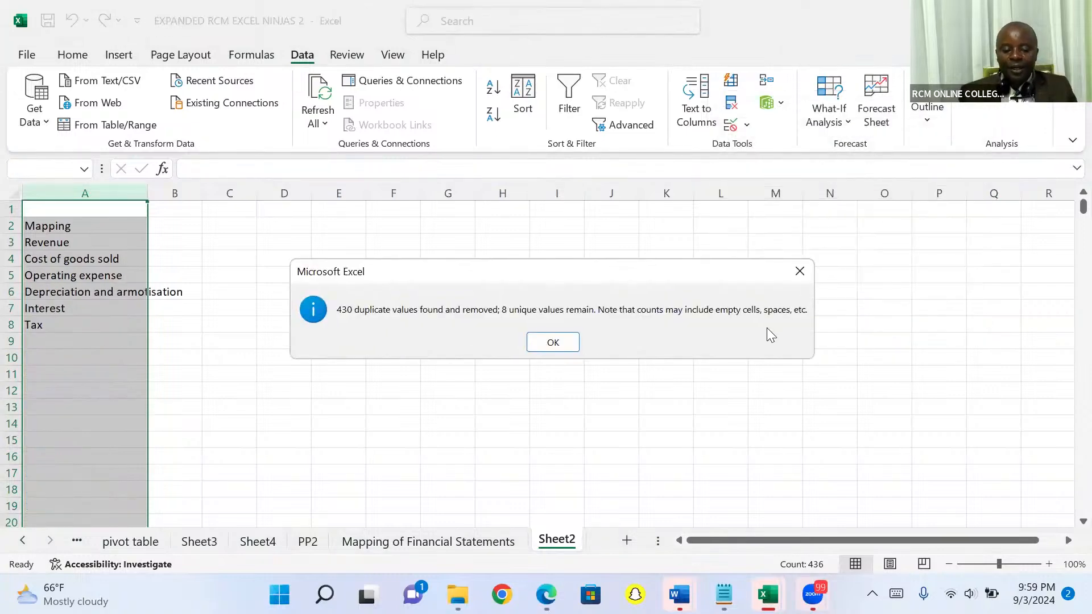
pyautogui.click(545, 344)
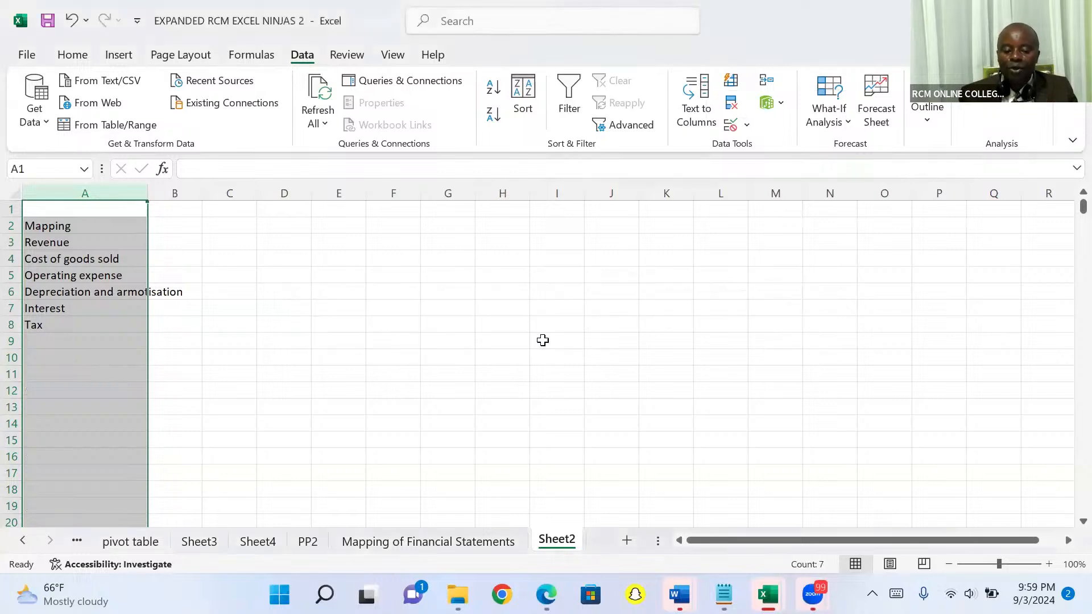
pyautogui.click(51, 229)
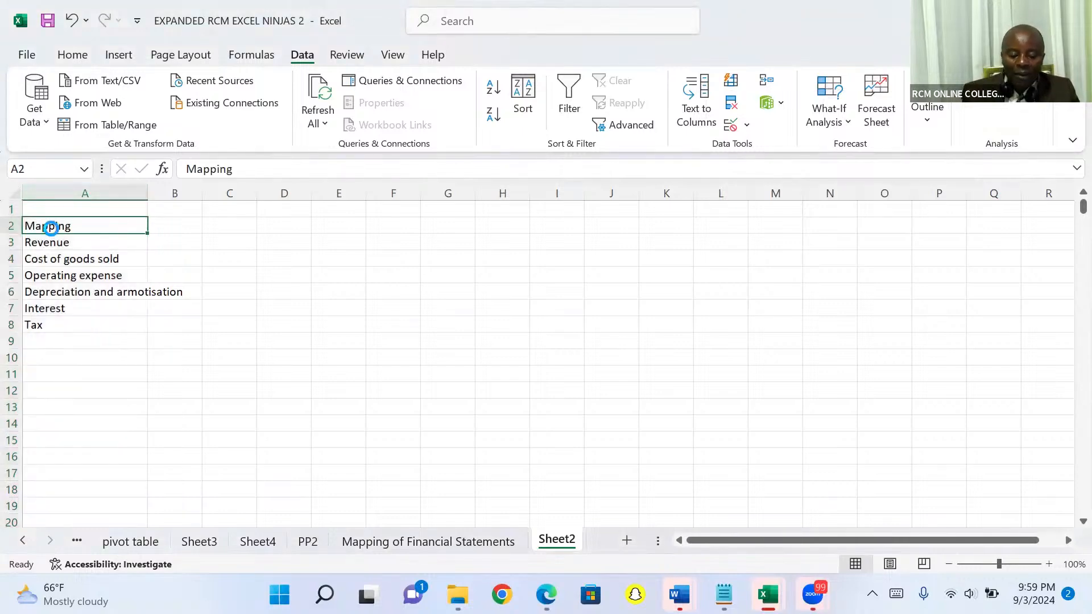
pyautogui.press('Delete')
# Step: Enter the year headings 2014, 2015 and 2016 in cells B2, C2 and D2
pyautogui.click(173, 229)
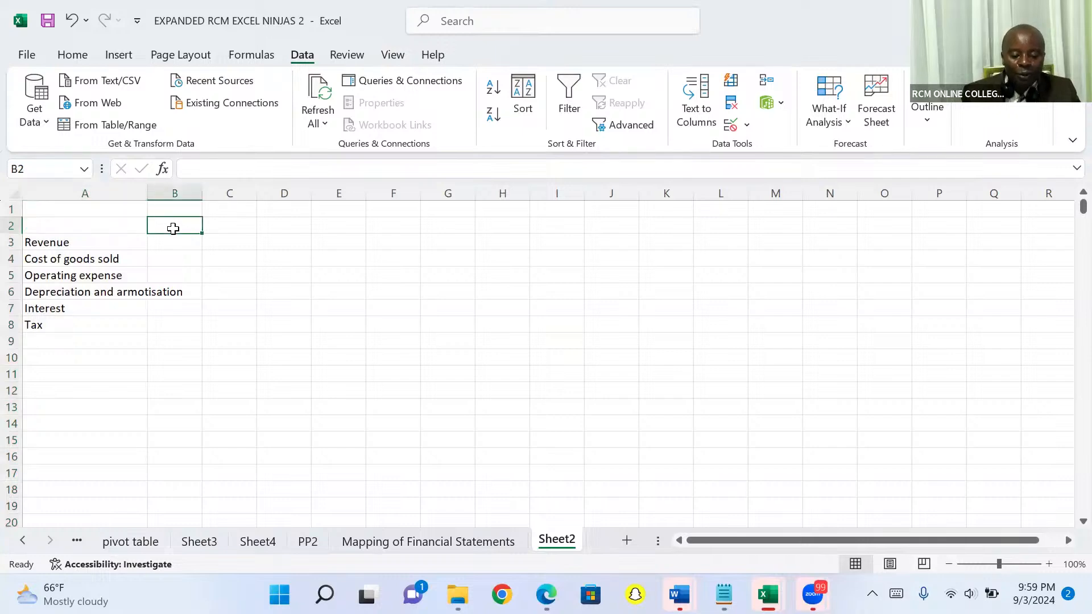
pyautogui.write('2014')
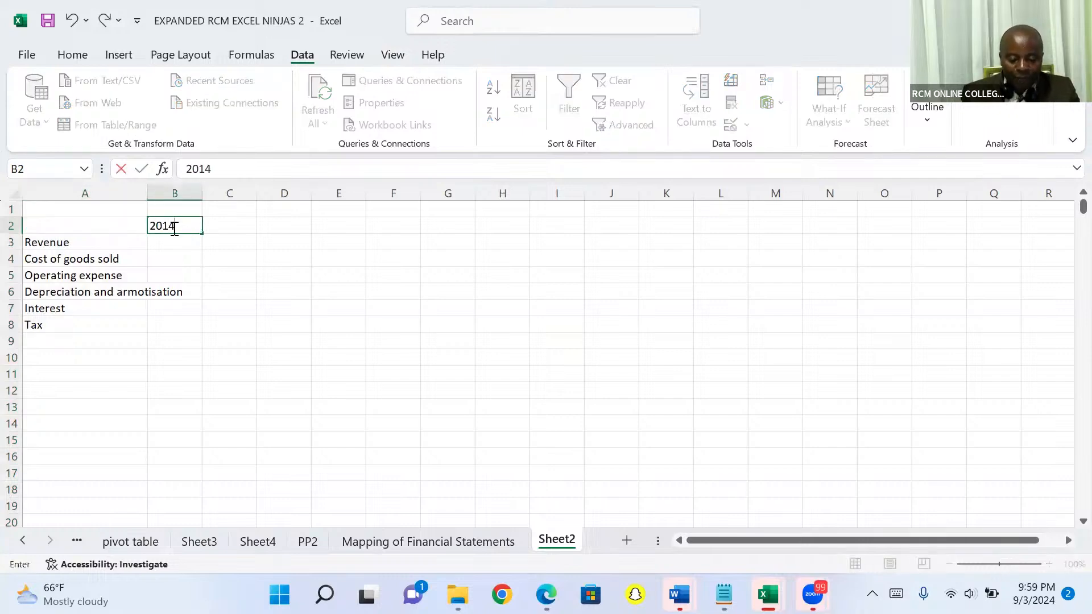
pyautogui.press('Tab')
pyautogui.write('20')
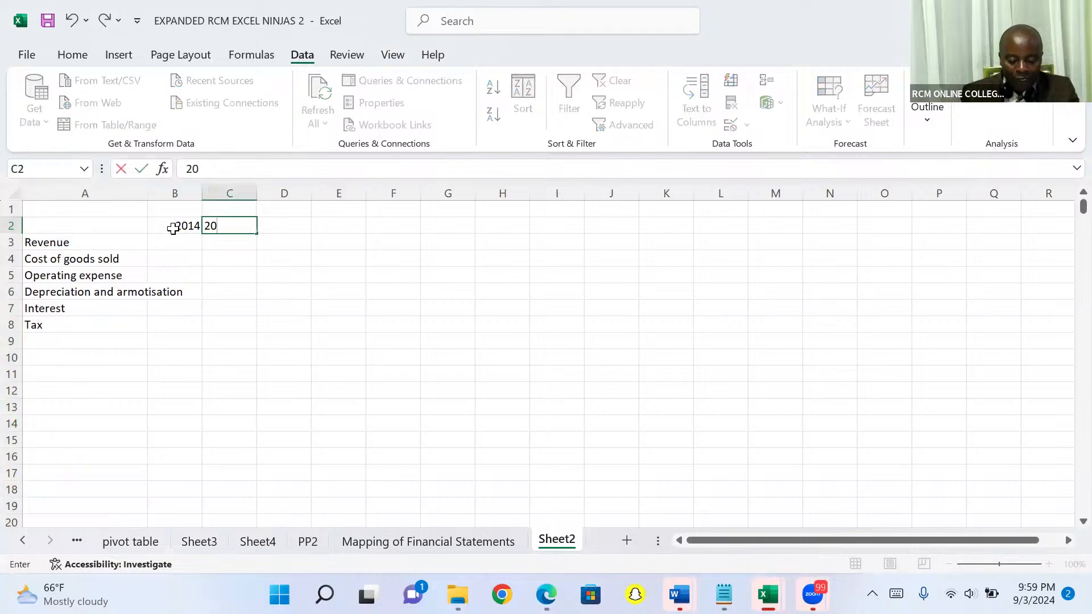
pyautogui.write('15')
pyautogui.press('Tab')
pyautogui.write('2018')
pyautogui.press('BackSpace')
pyautogui.write('6')
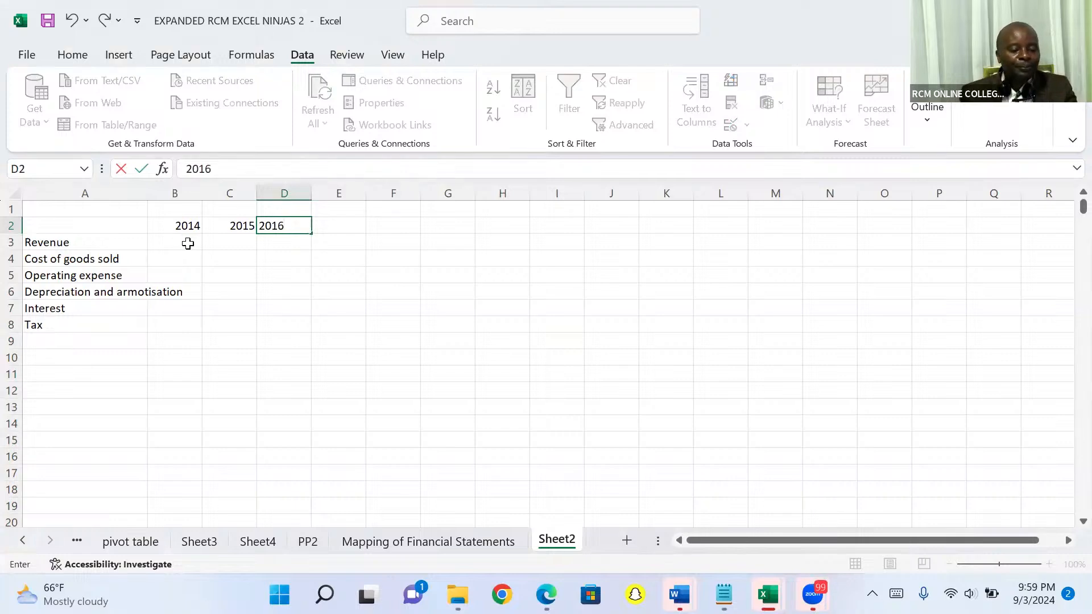
# Step: Start a SUMIFS formula in B3 with the Amount column $E:$E of Mapping of Financial Statements as an absolute sum range
pyautogui.click(185, 242)
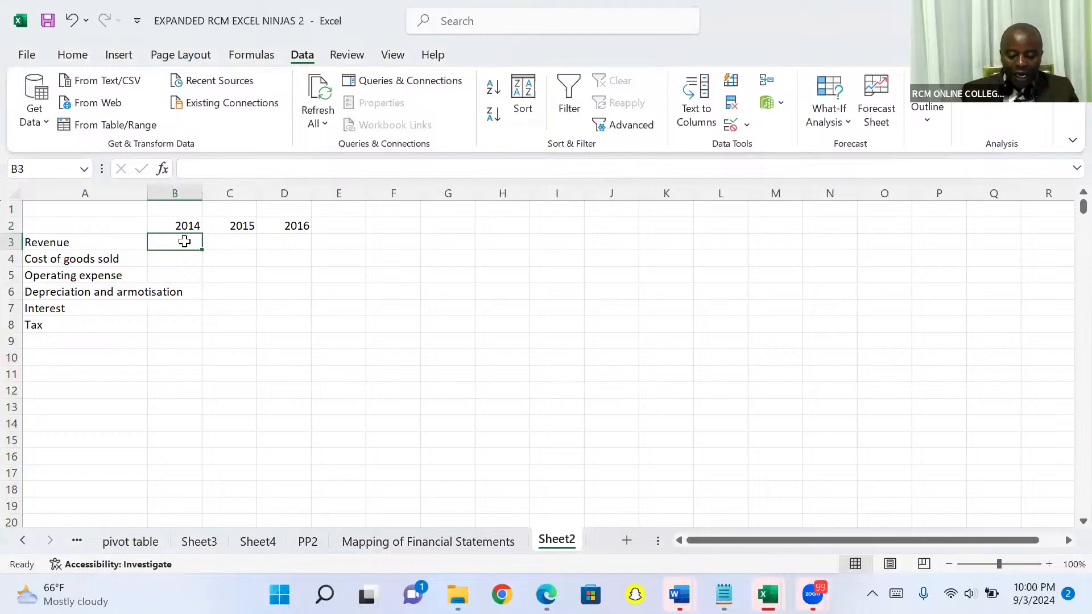
pyautogui.write('=summ')
pyautogui.press('BackSpace')
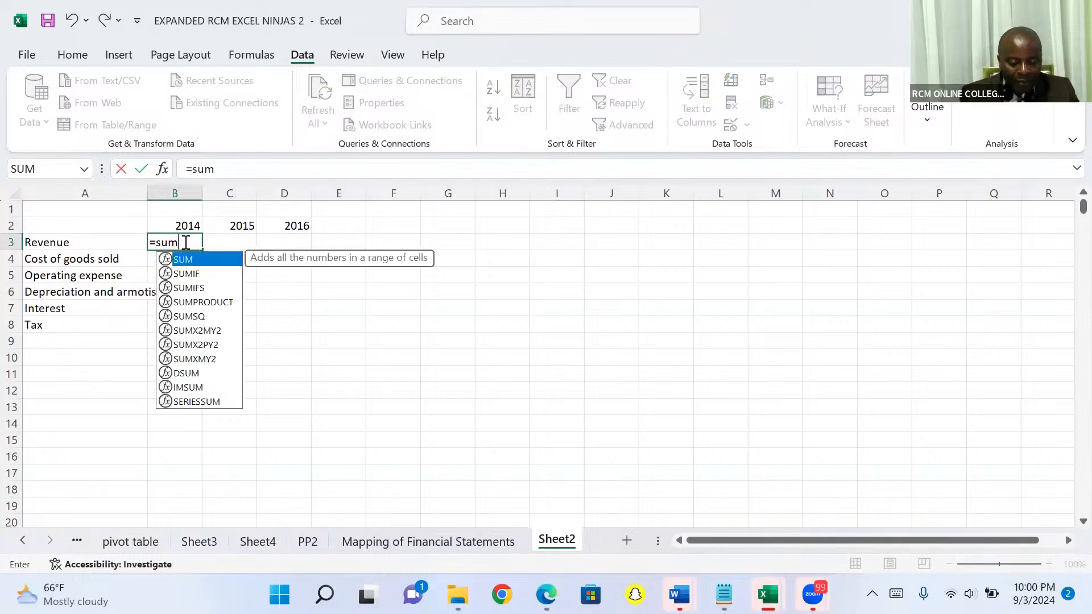
pyautogui.press('Down')
pyautogui.press('Down')
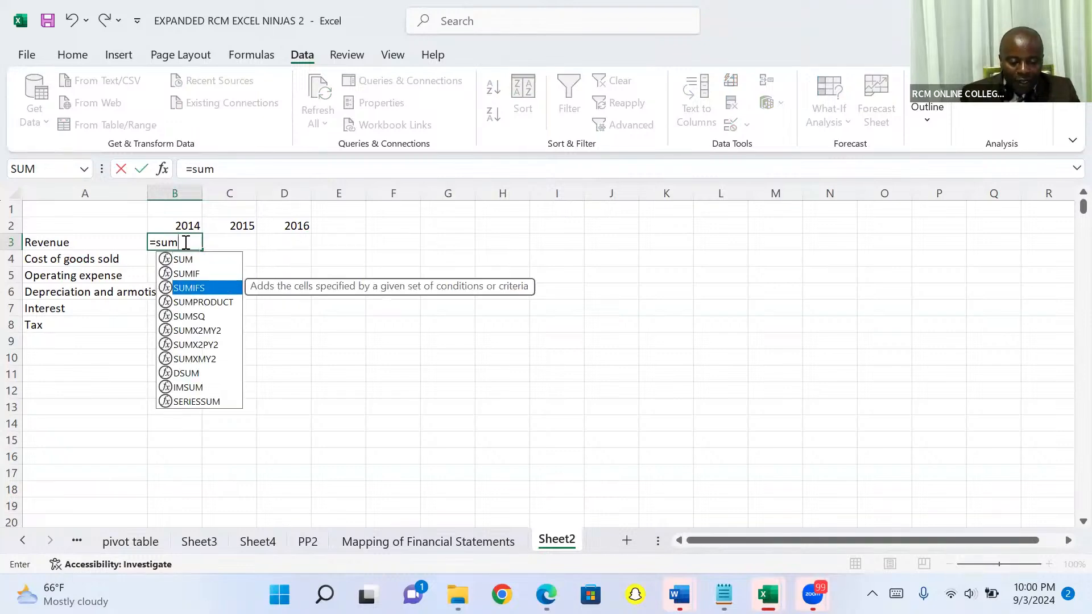
pyautogui.press('Tab')
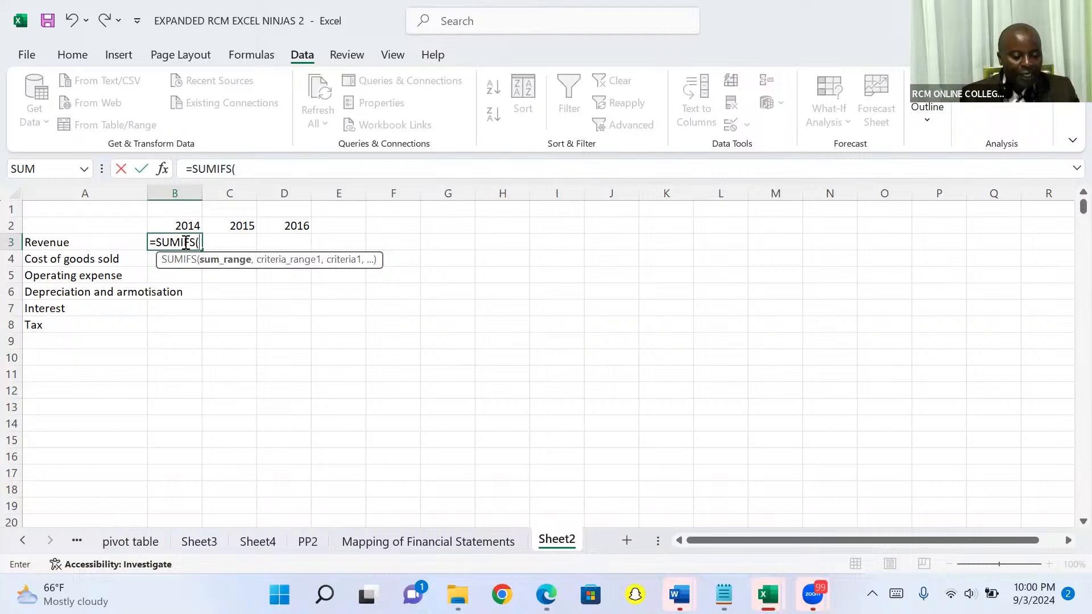
pyautogui.click(438, 542)
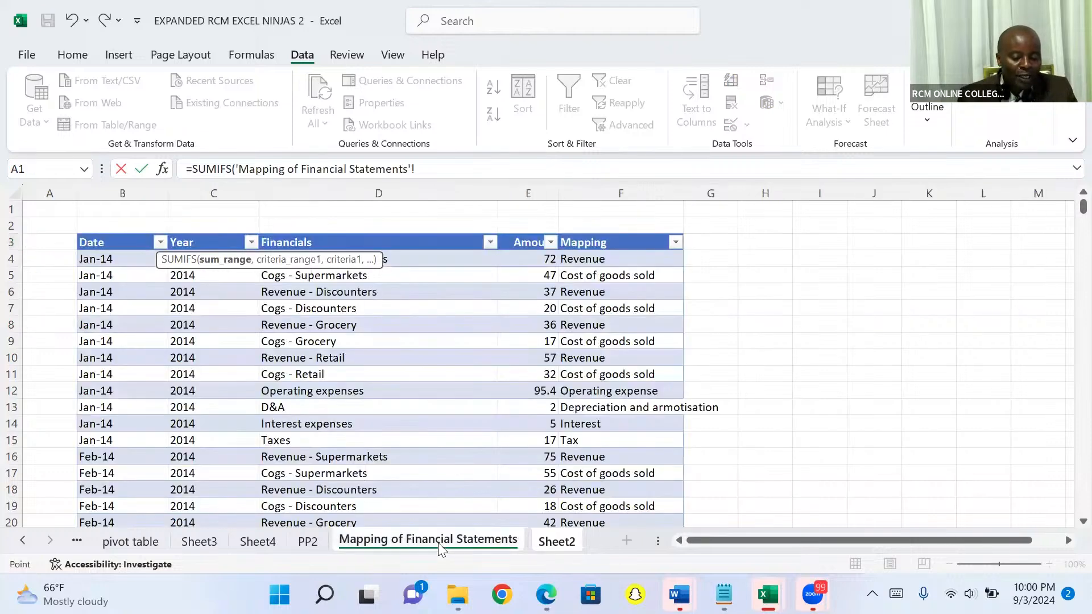
pyautogui.click(532, 191)
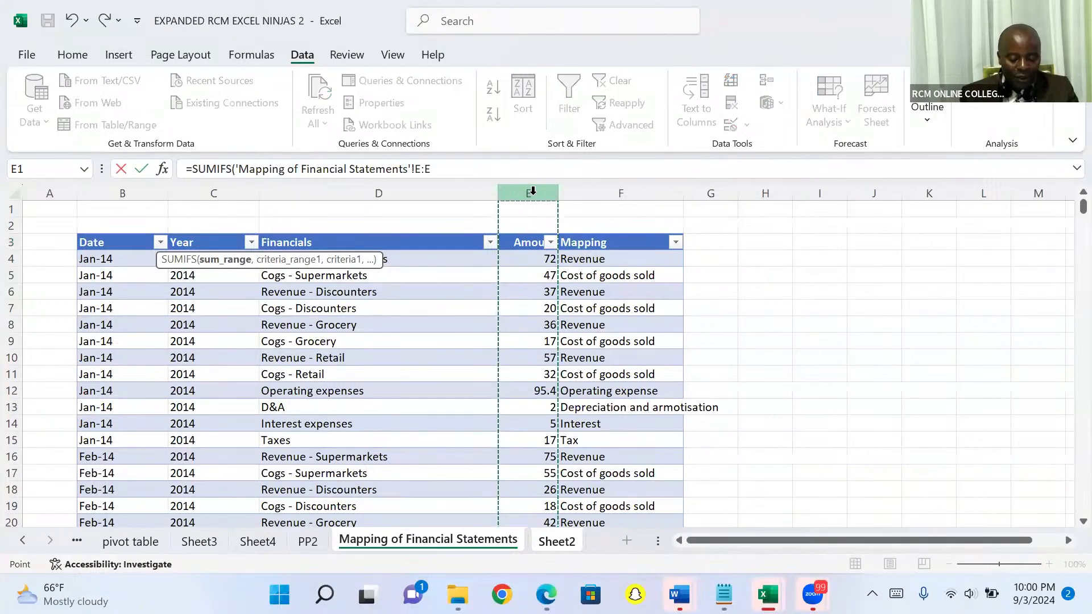
pyautogui.press('F4')
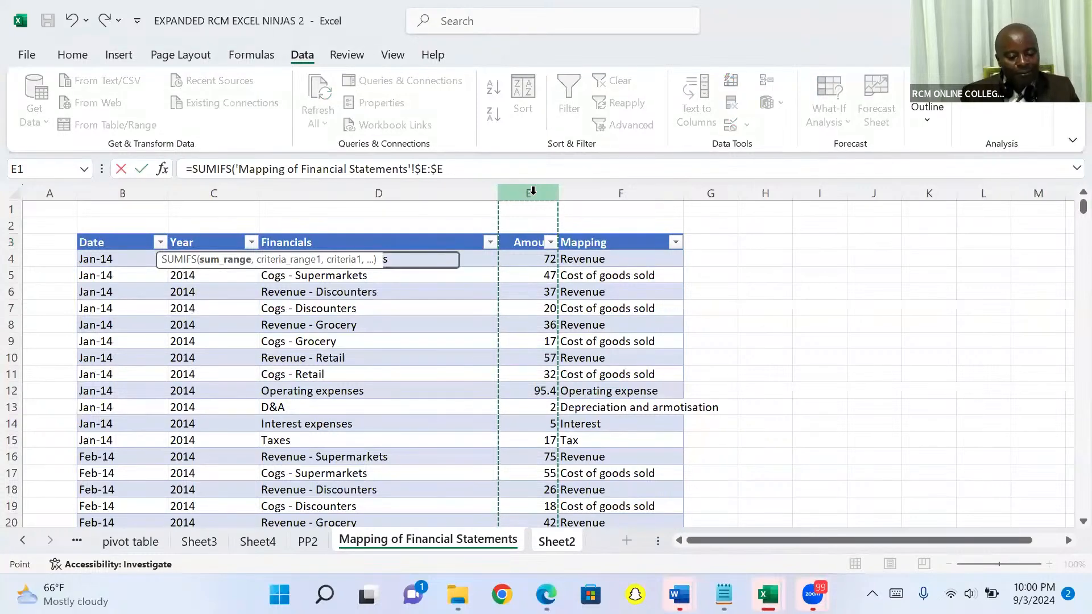
pyautogui.write(',')
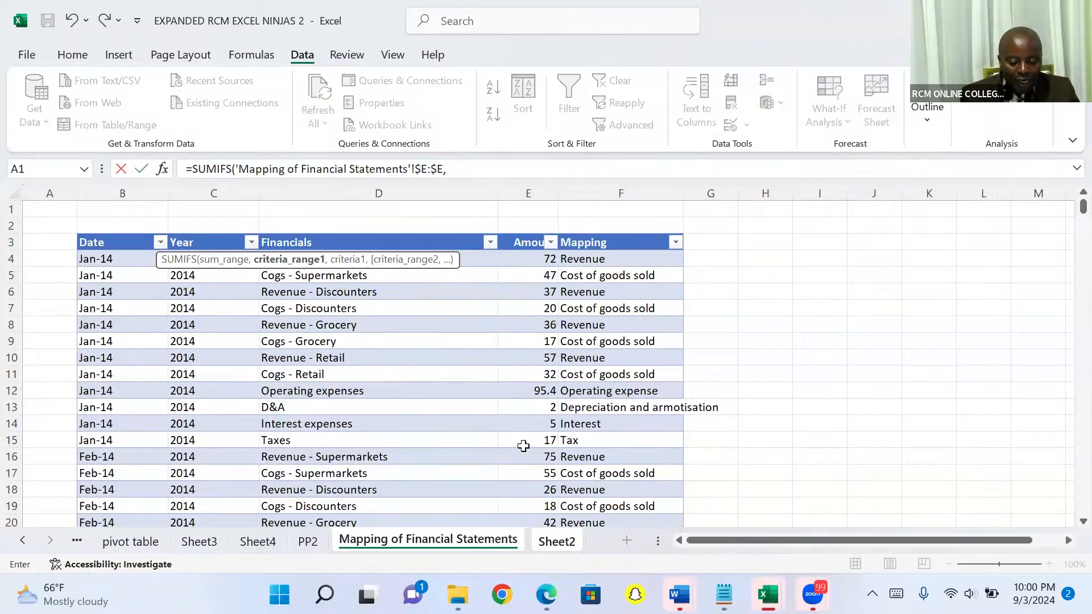
# Step: Try to use the Mapping column $F:$F of Mapping of Financial Statements as the absolute first criteria range of the SUMIFS formula
pyautogui.click(556, 542)
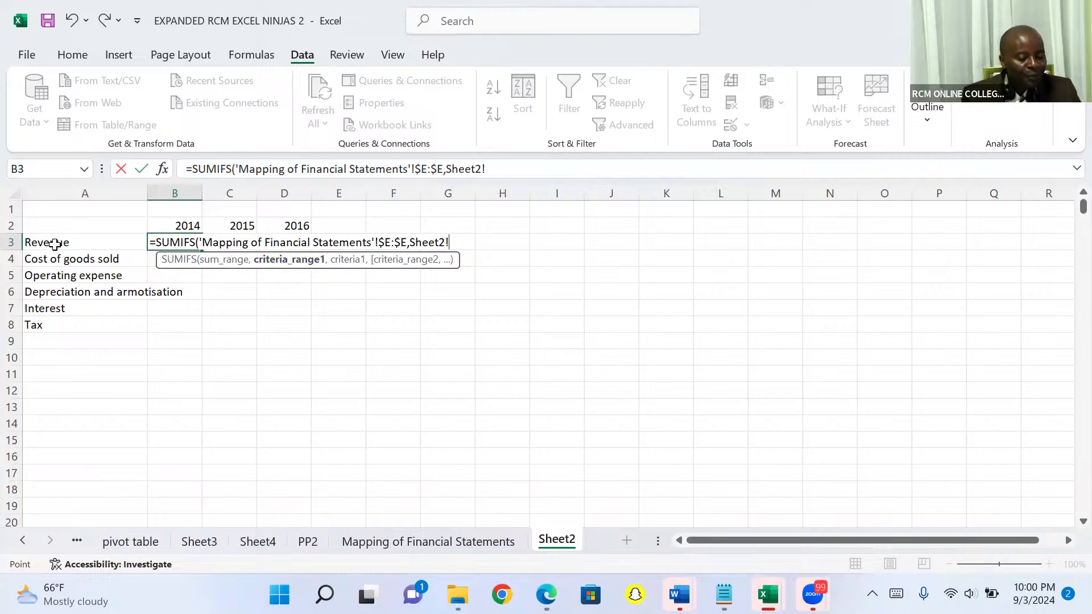
pyautogui.click(372, 539)
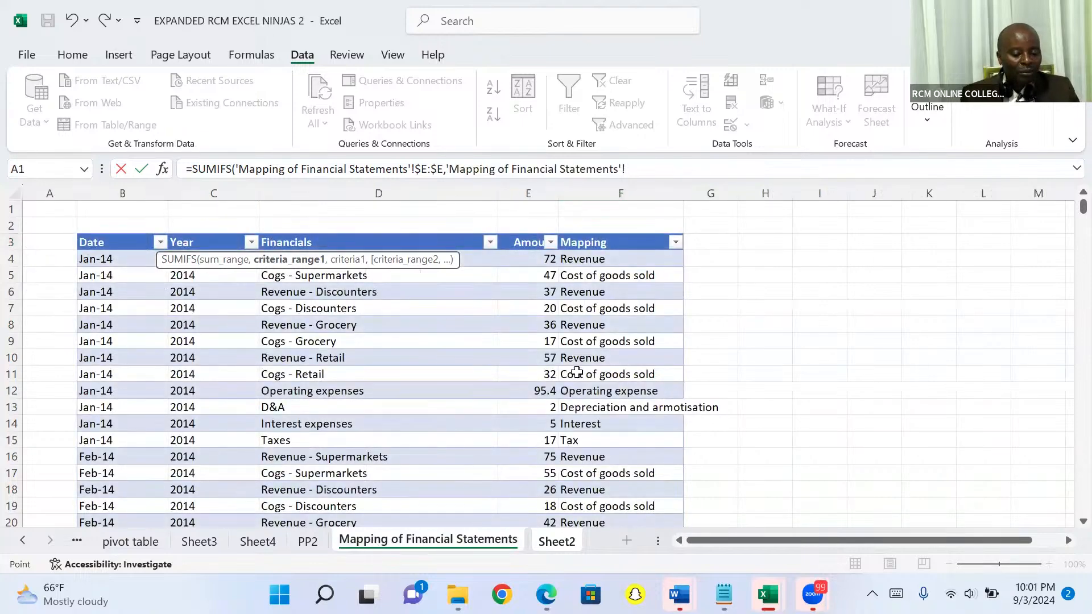
pyautogui.click(610, 191)
pyautogui.click(610, 192)
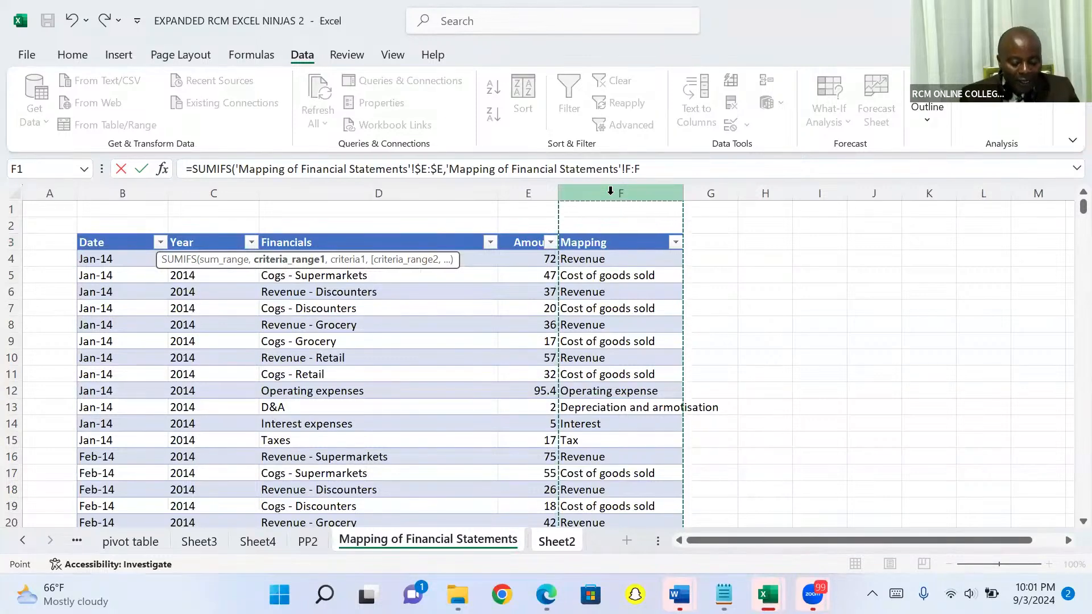
pyautogui.press('F4')
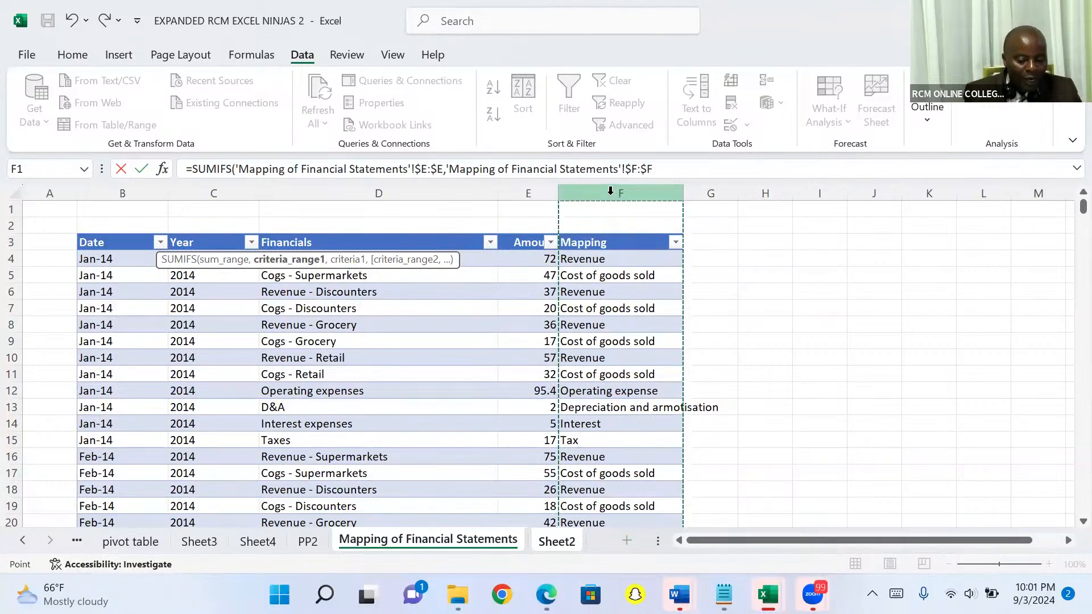
# Step: Try to add the Revenue label cell on Sheet2 to the SUMIFS formula as $A3, with only its column locked
pyautogui.click(555, 546)
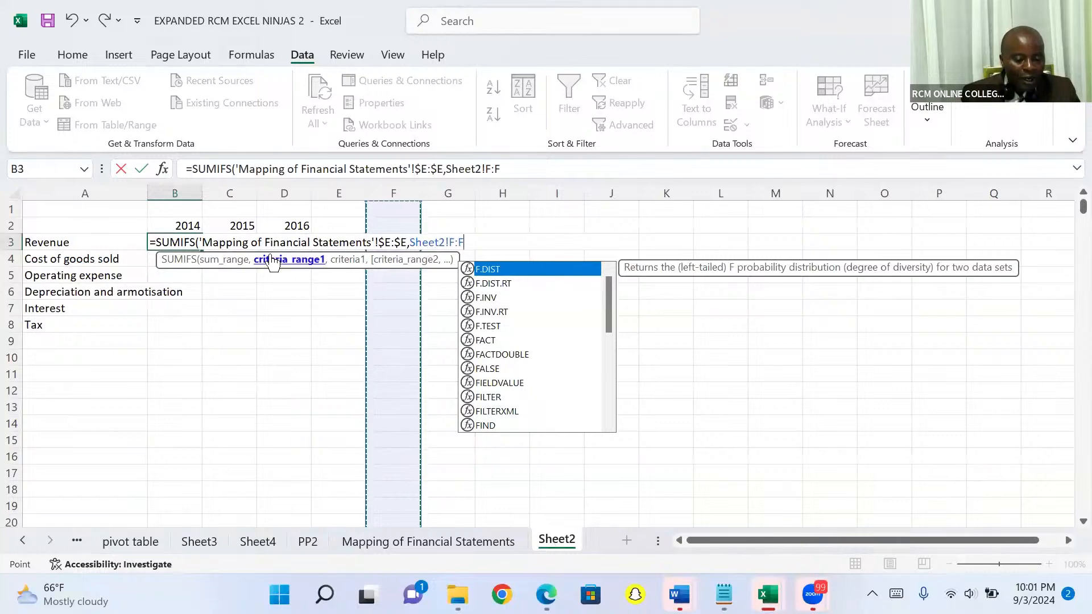
pyautogui.click(63, 244)
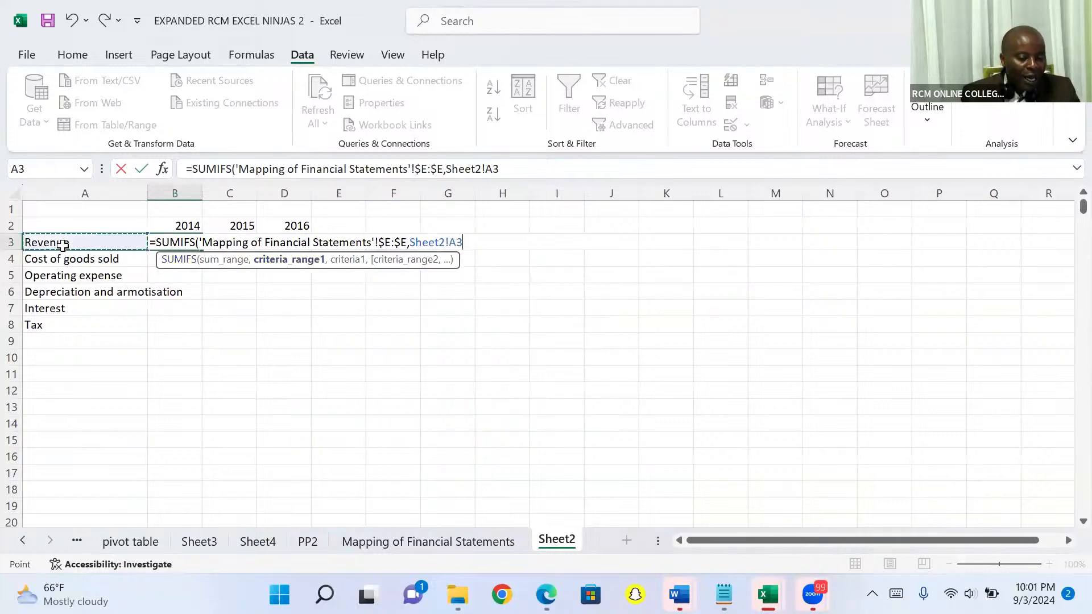
pyautogui.click(451, 242)
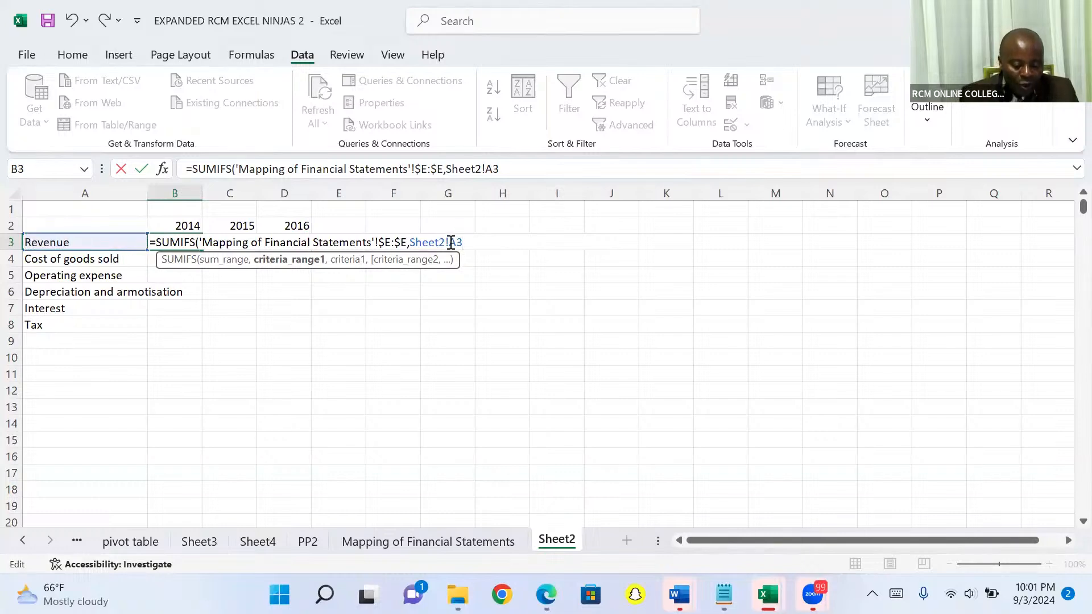
pyautogui.write('$E')
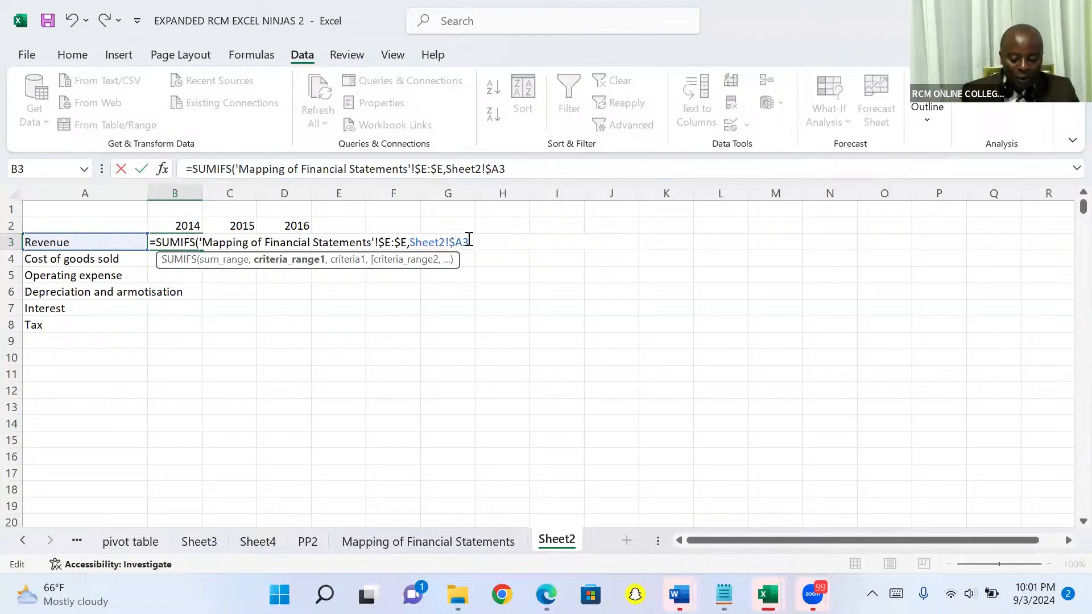
pyautogui.write(',')
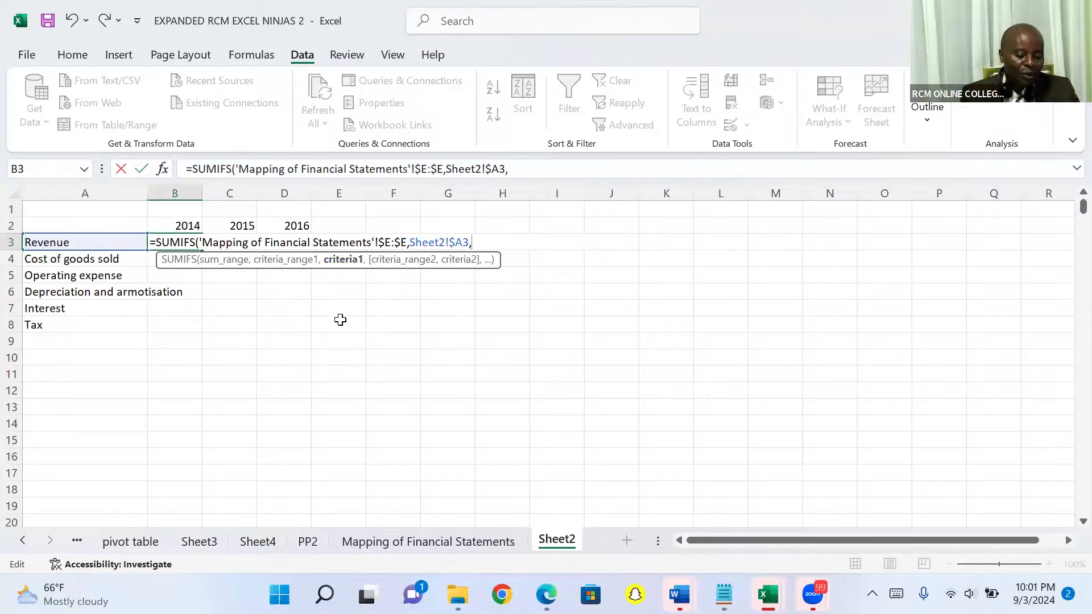
# Step: Discard the unfinished SUMIFS formula in B3 of Sheet2
pyautogui.click(377, 545)
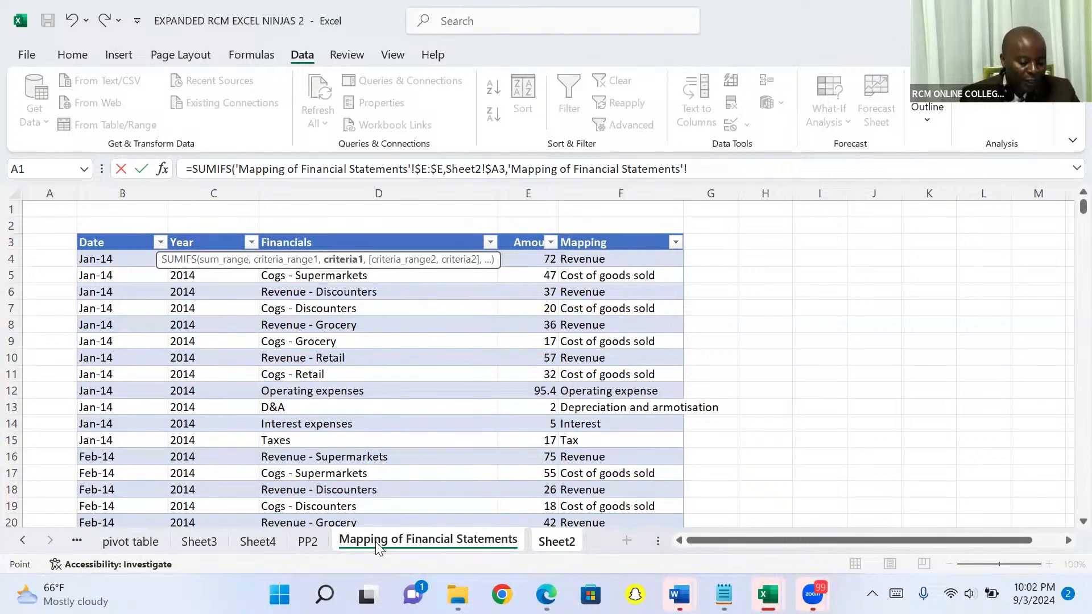
pyautogui.press('Return')
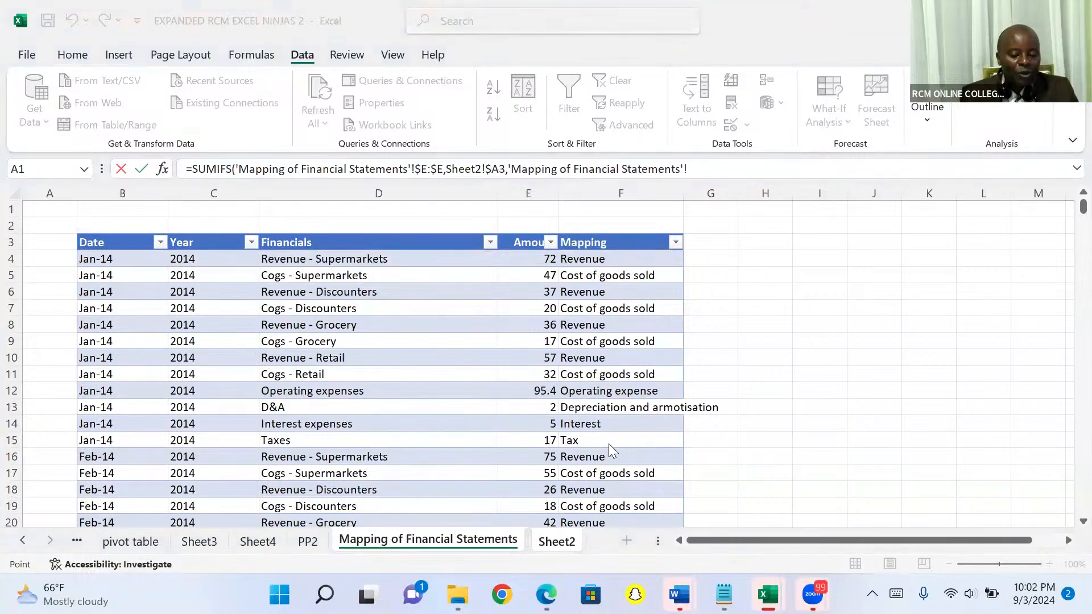
pyautogui.click(626, 328)
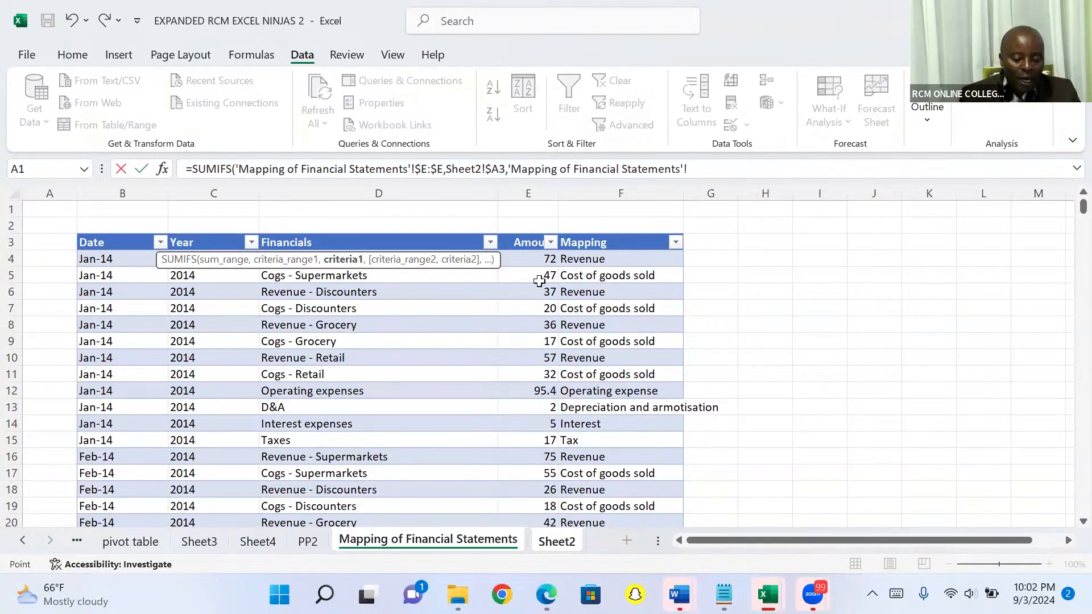
pyautogui.click(489, 242)
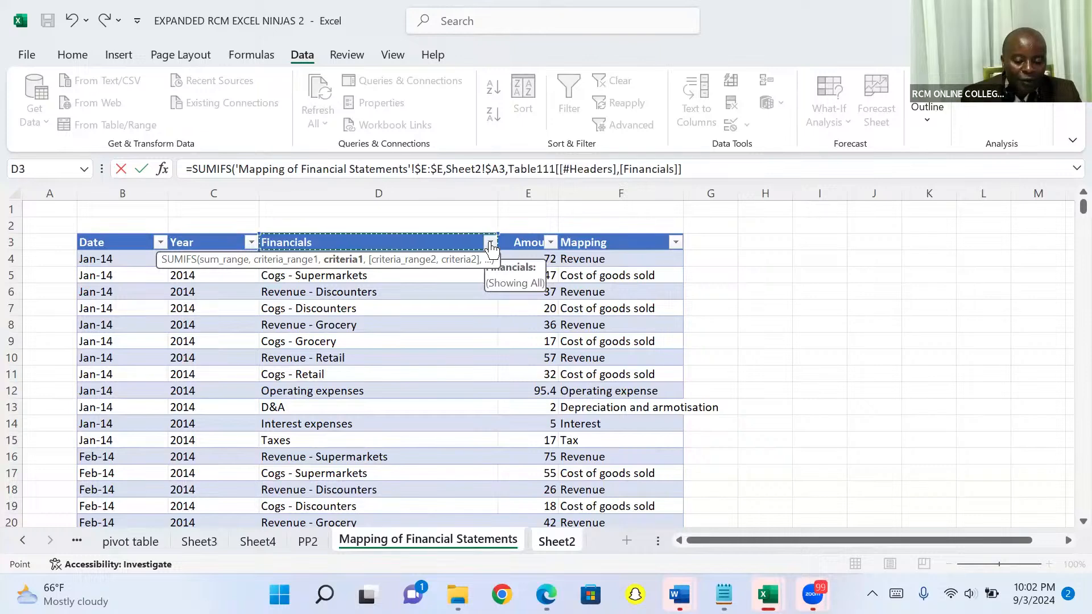
pyautogui.press('Escape')
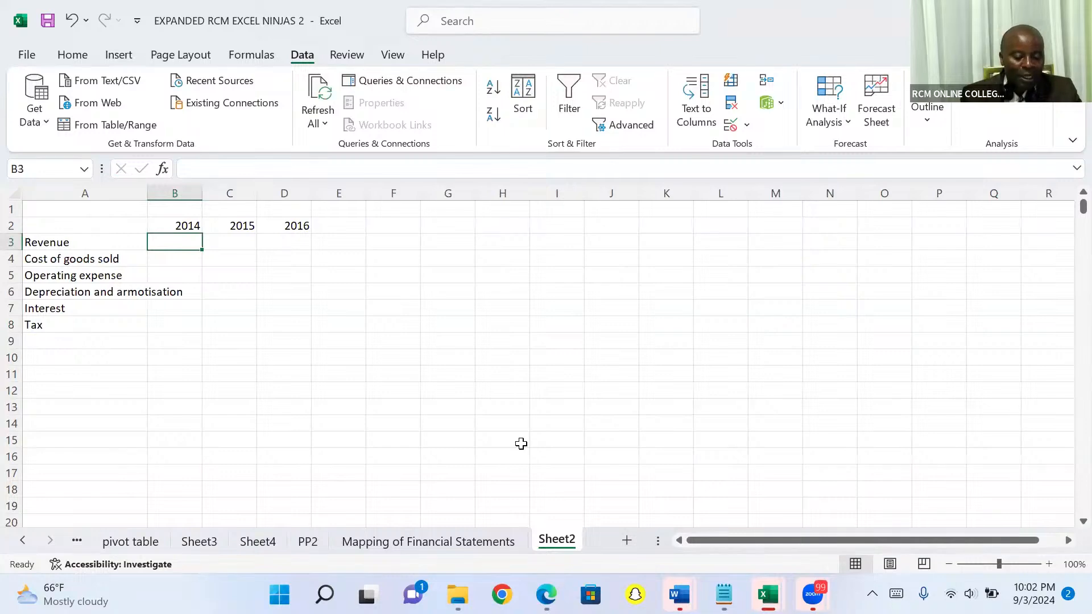
# Step: Clear all entries below the Mapping header on the Mapping of Financial Statements sheet, from F4 to F438
pyautogui.hotkey('ctrl', 'pageup')
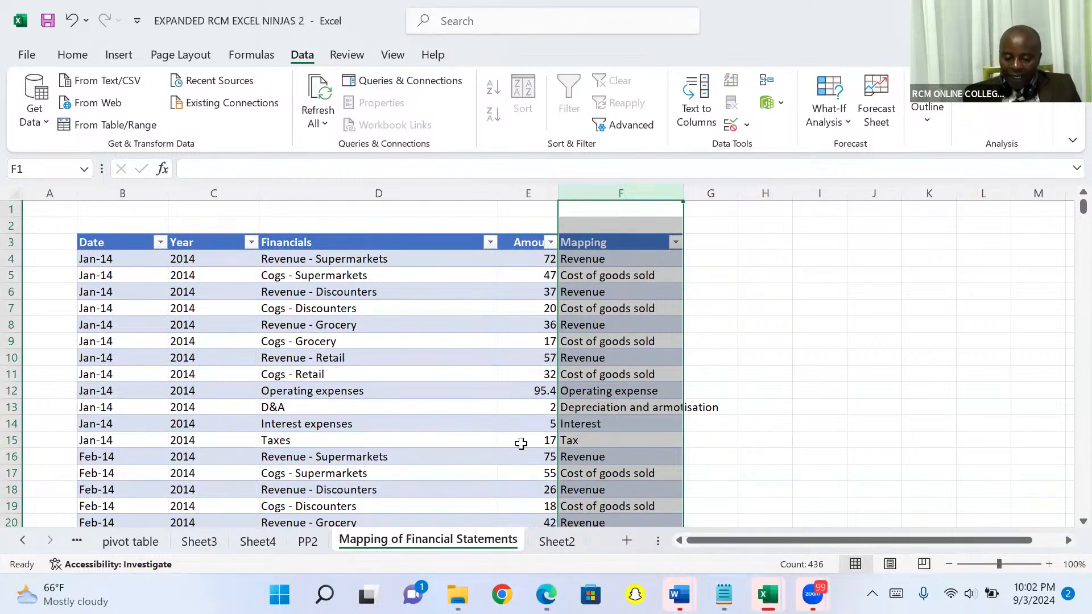
pyautogui.click(592, 260)
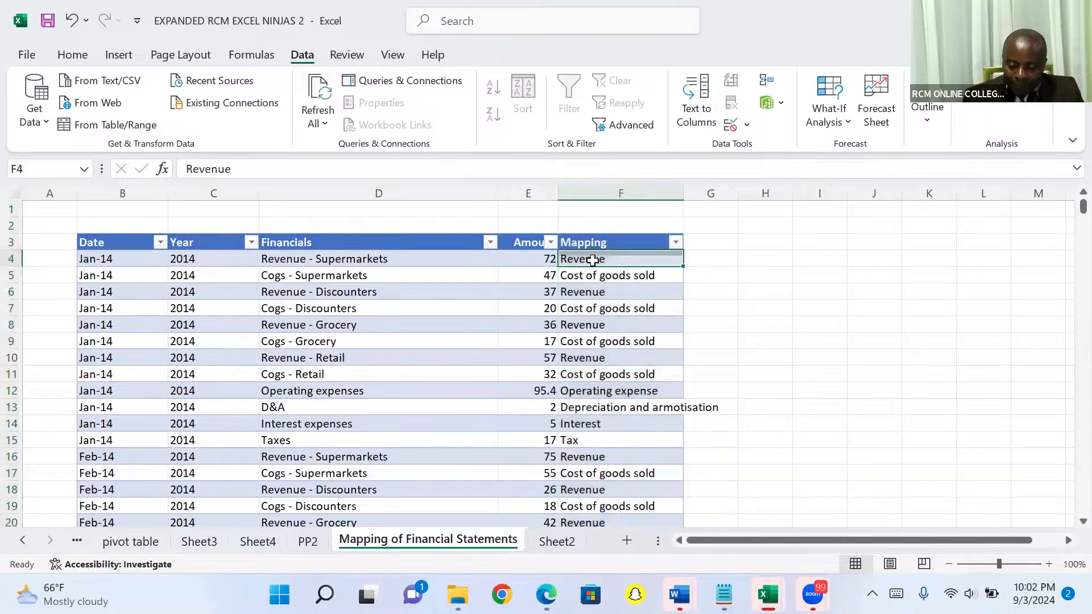
pyautogui.hotkey('ctrl', 'shift', 'Down')
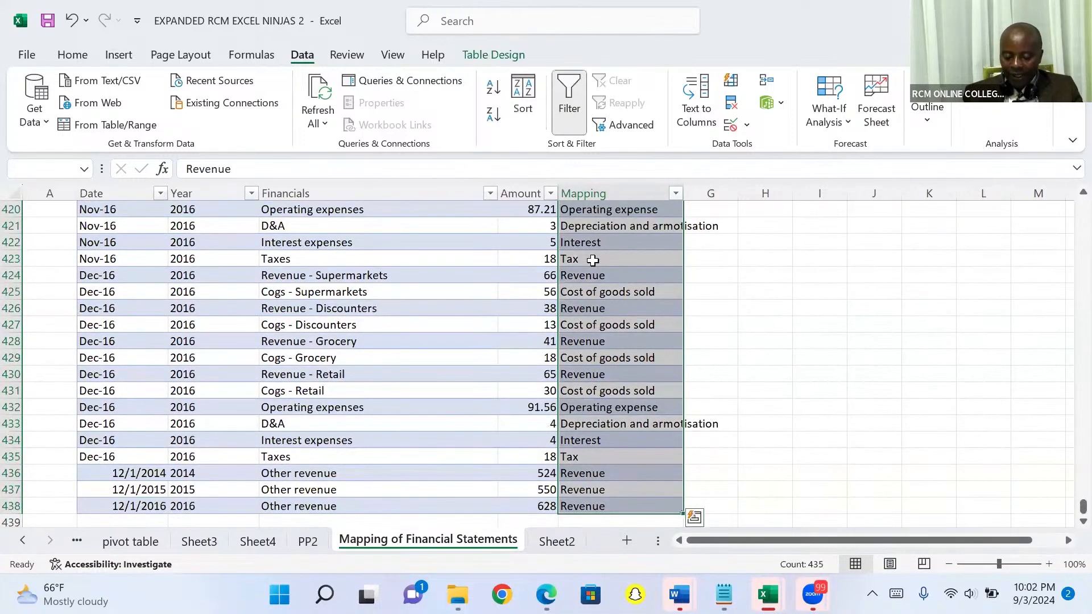
pyautogui.press('Delete')
pyautogui.hotkey('ctrl', 'BackSpace')
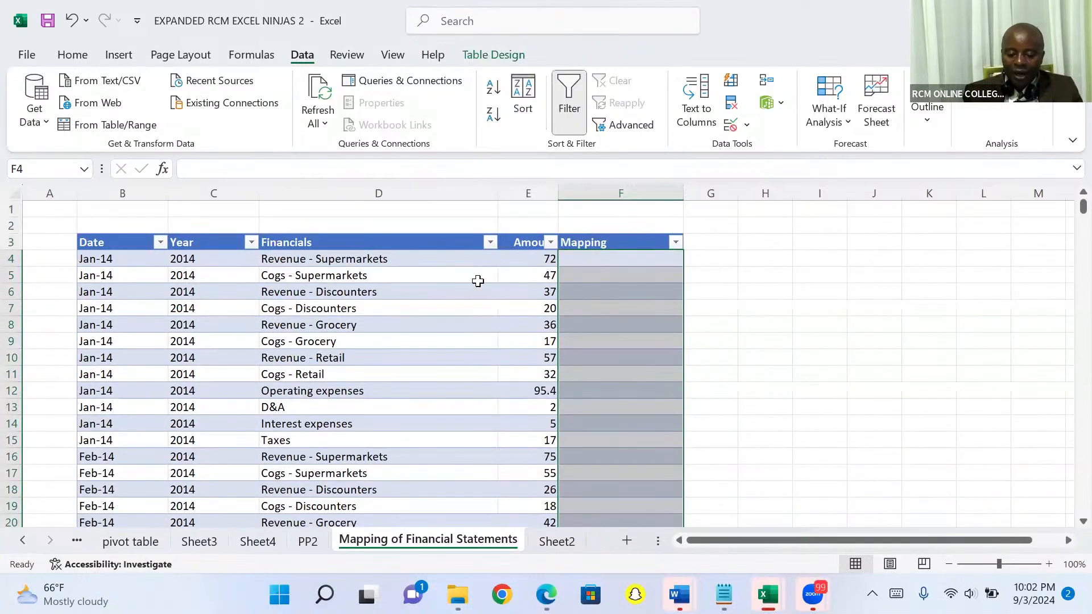
pyautogui.click(478, 281)
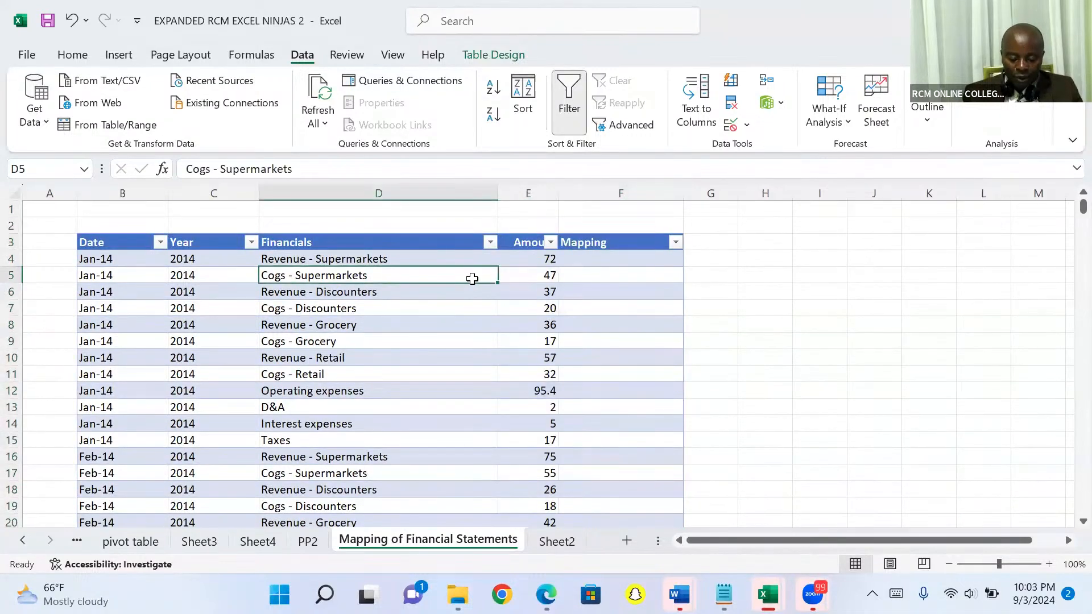
pyautogui.hotkey('alt', 'Tab')
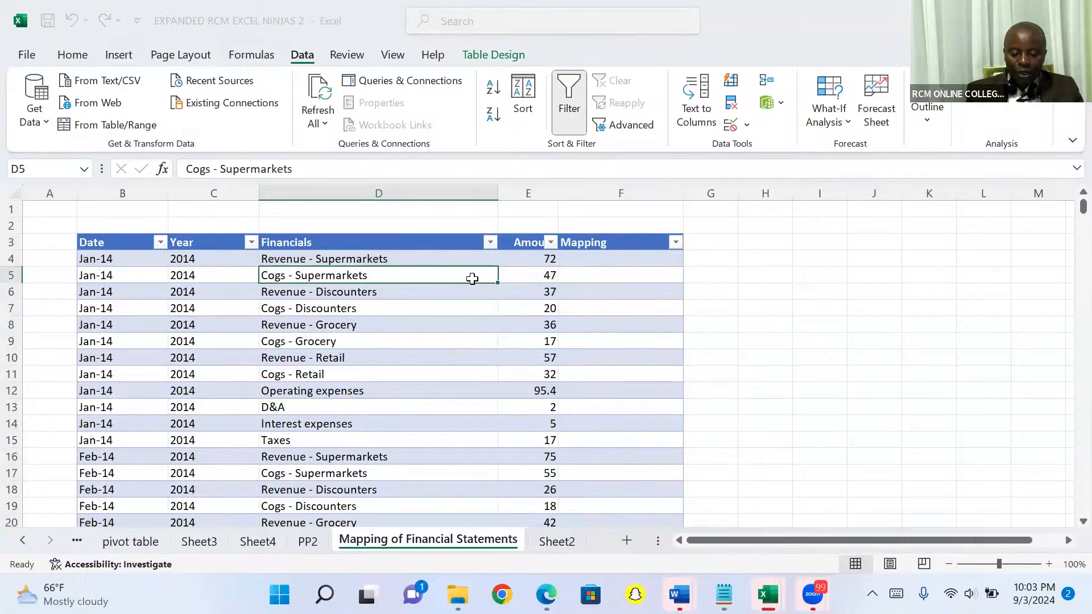
pyautogui.click(472, 279)
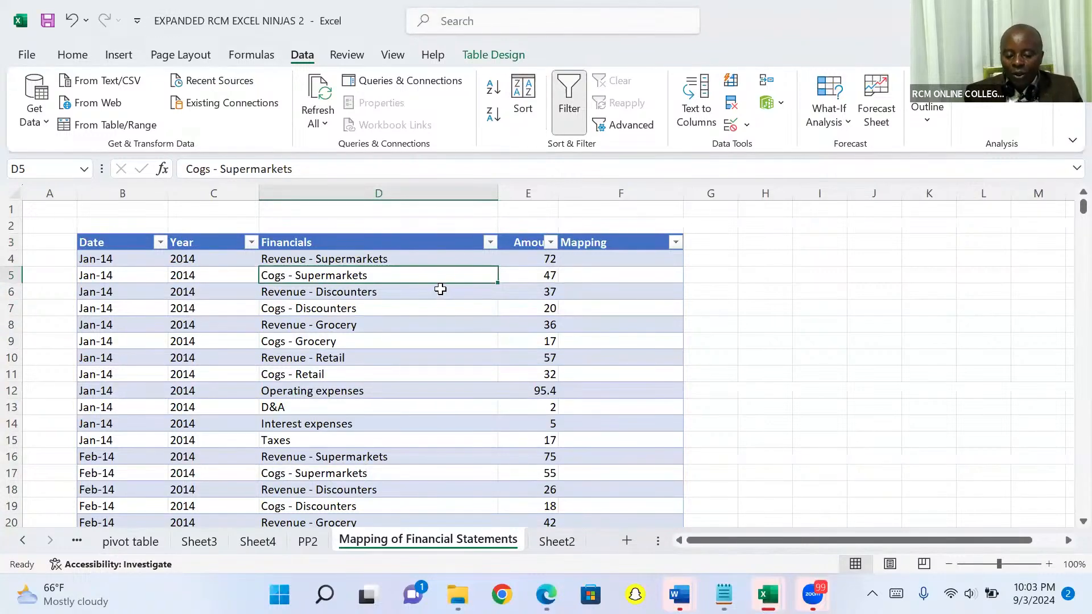
pyautogui.click(490, 243)
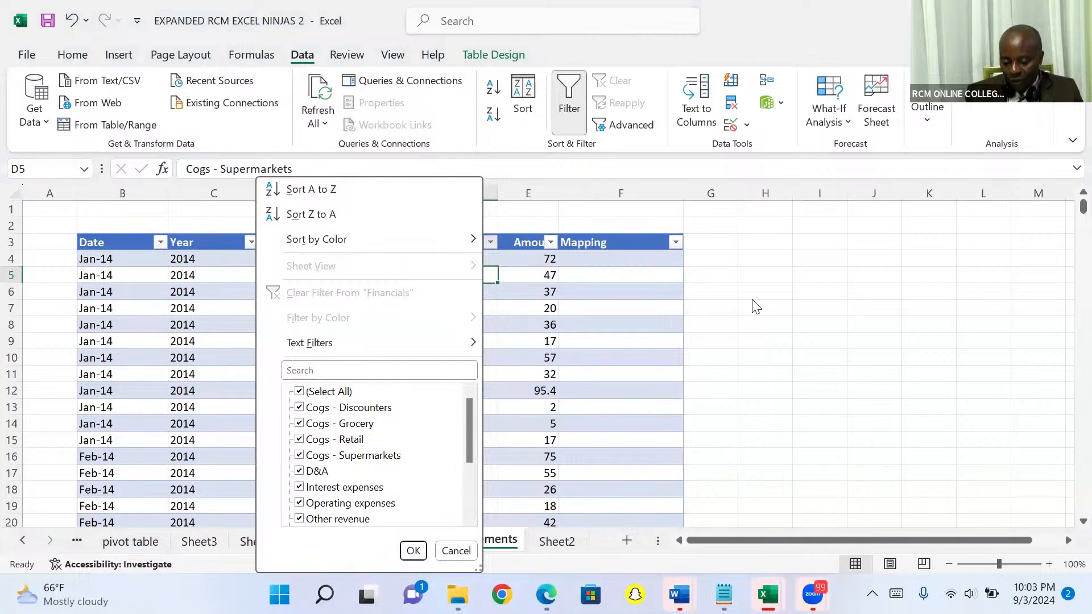
# Step: Enter the note "ctrl shift and down arrow" in cell I7 beside the table
pyautogui.click(812, 307)
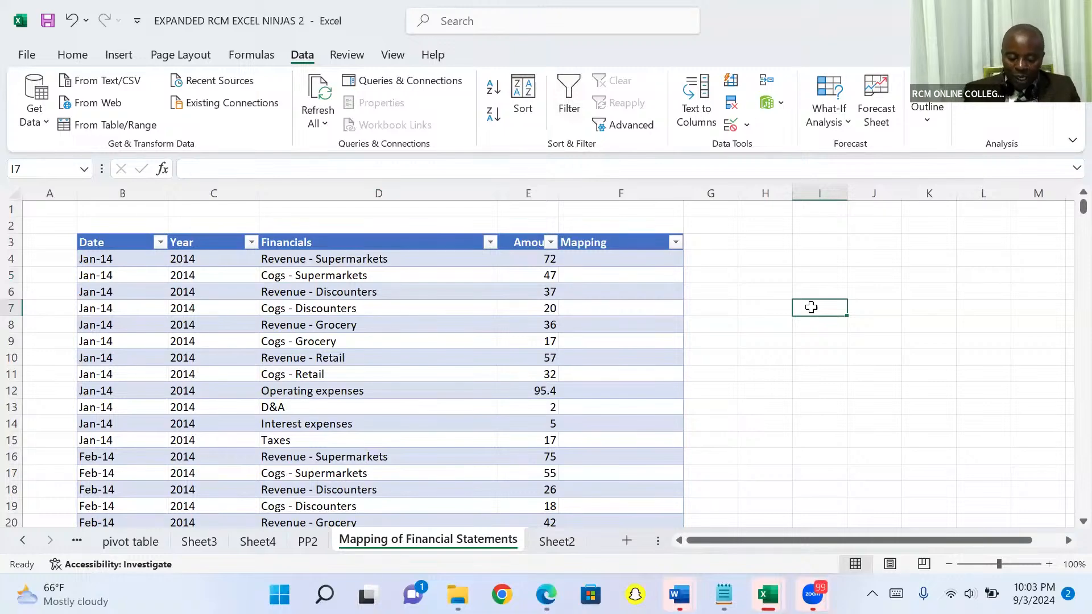
pyautogui.write('ctr')
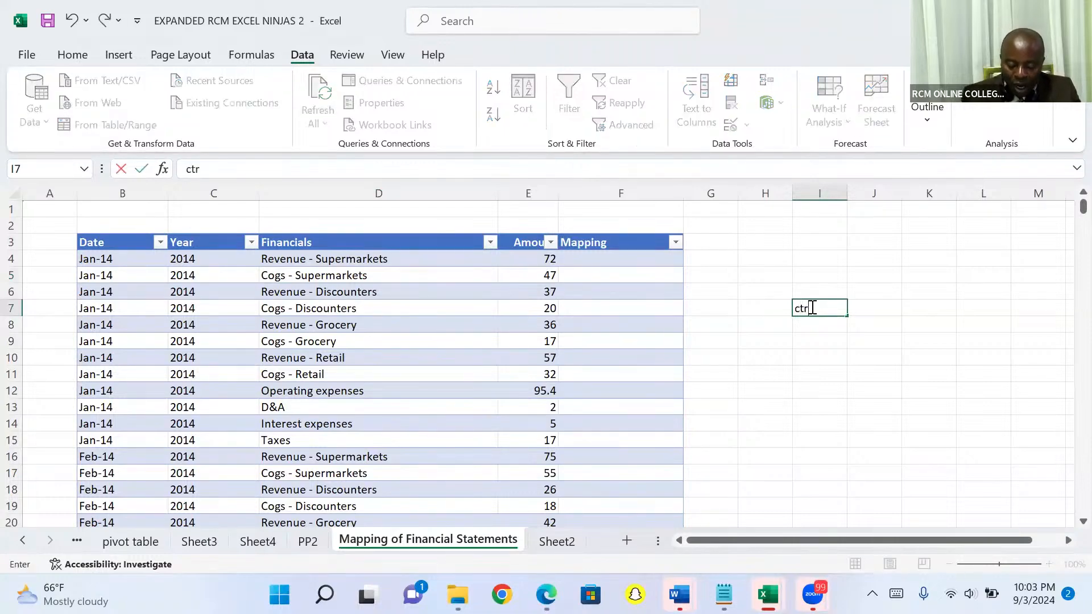
pyautogui.write('l shift')
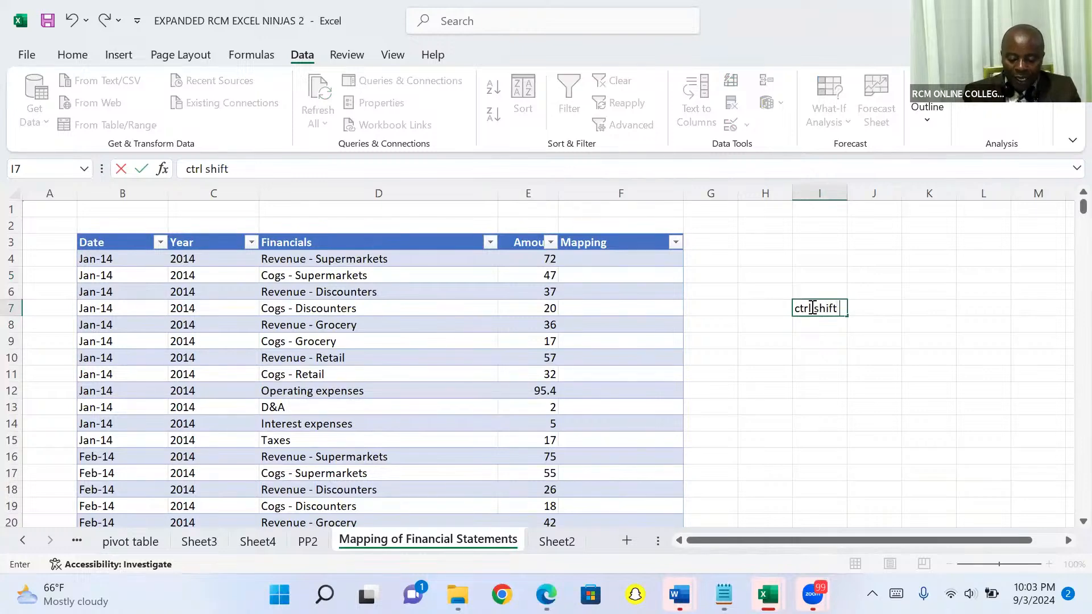
pyautogui.write(' and do')
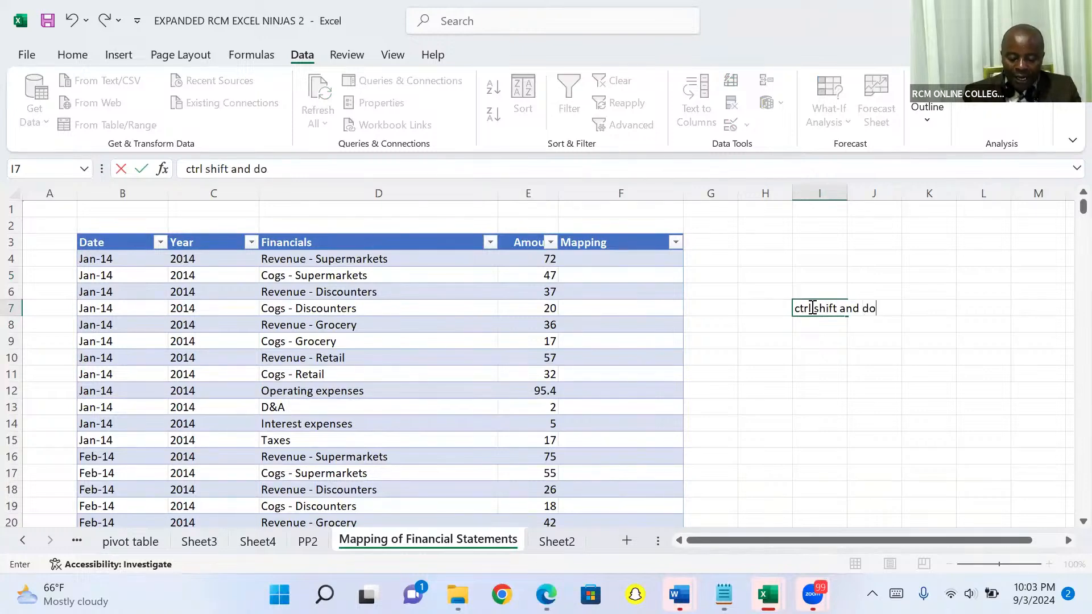
pyautogui.write('wn a')
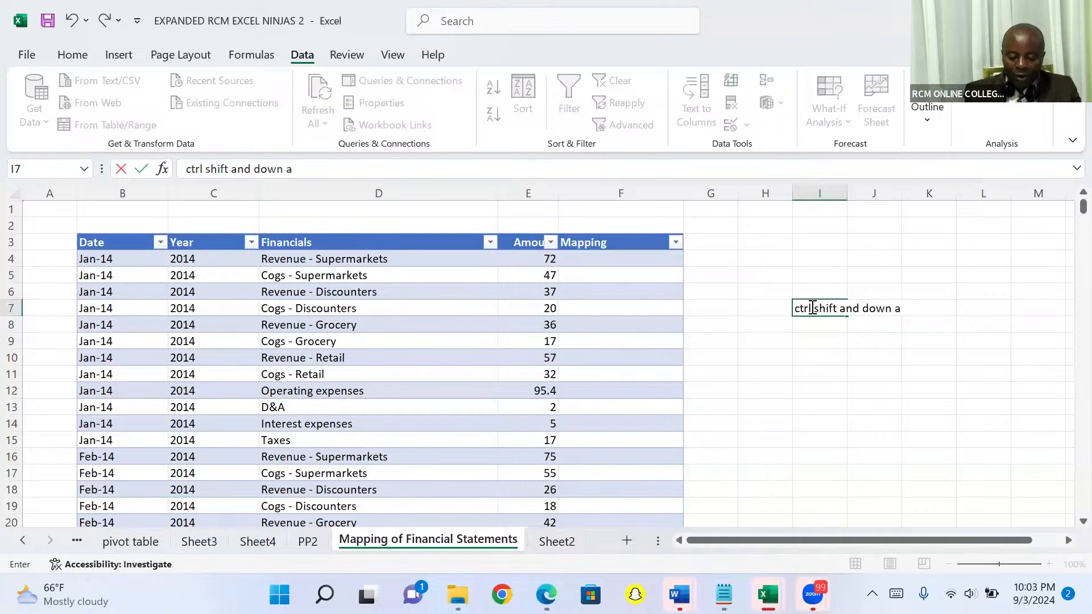
pyautogui.write('rrow')
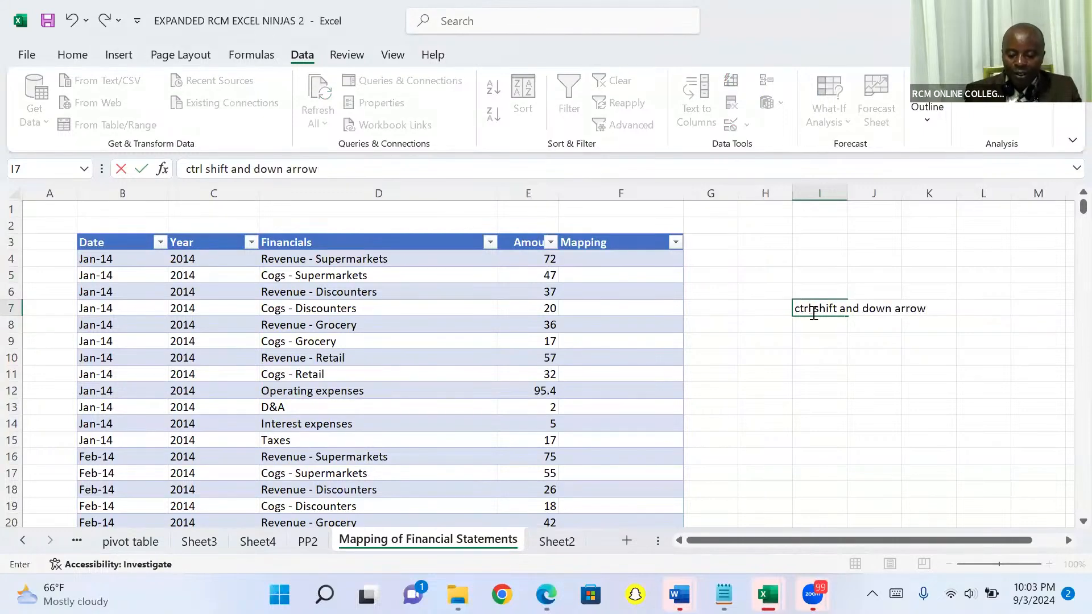
# Step: Enter the notes "ontrl C= Copy" in cell I9 and "Control V to Paste" in cell I11
pyautogui.click(812, 342)
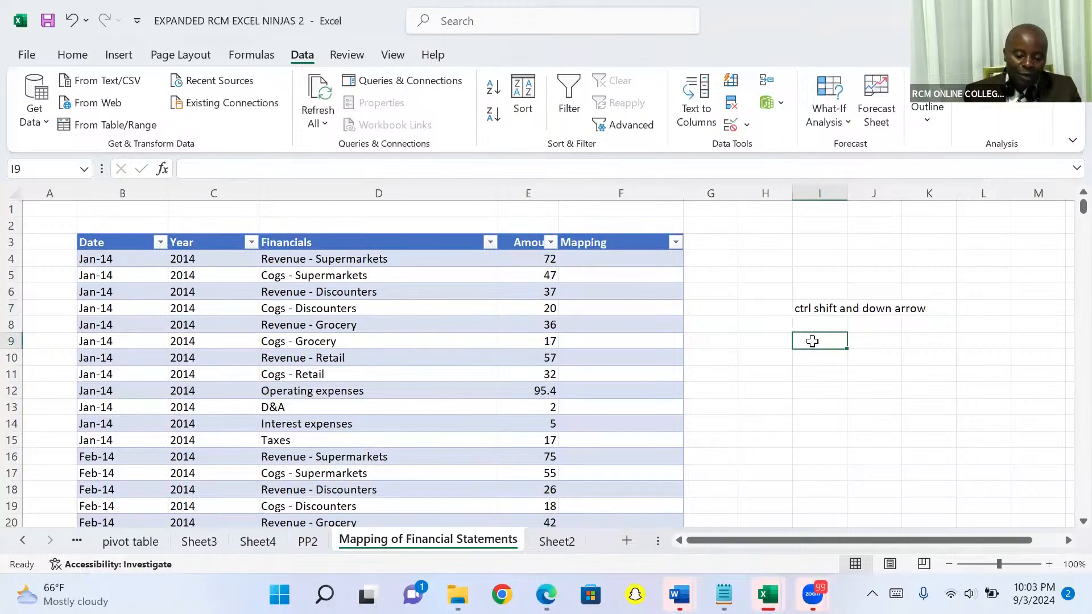
pyautogui.hotkey('ctrl', 'c')
pyautogui.write('ont')
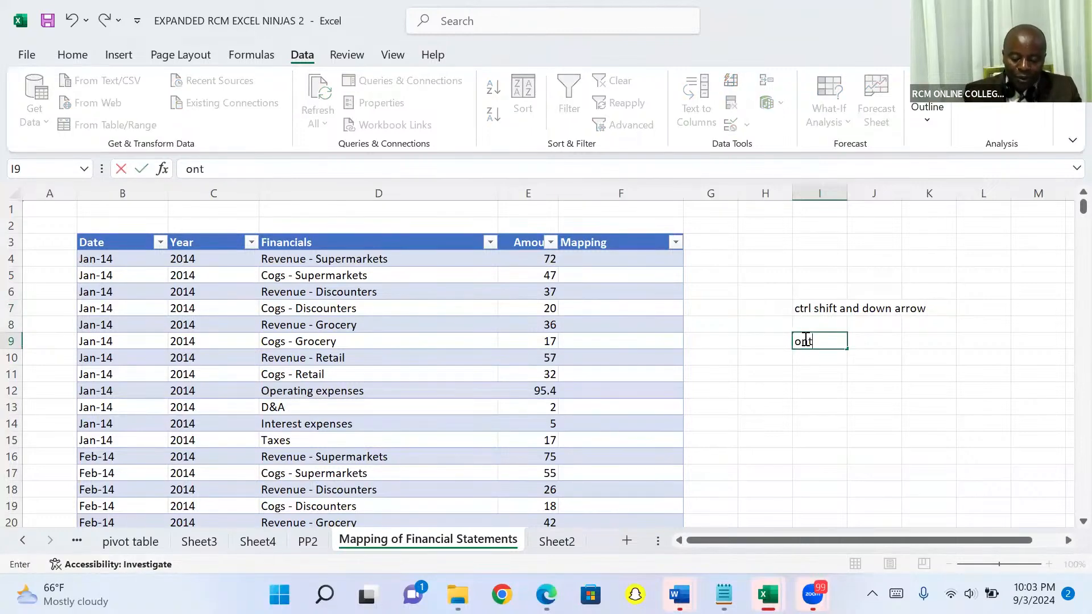
pyautogui.write('rl')
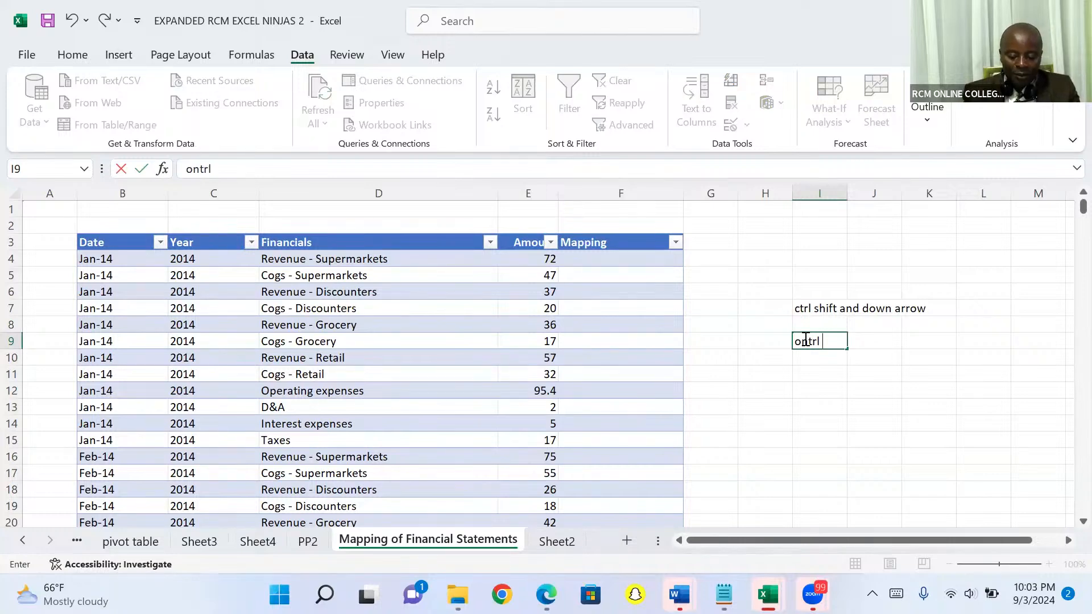
pyautogui.write(' C')
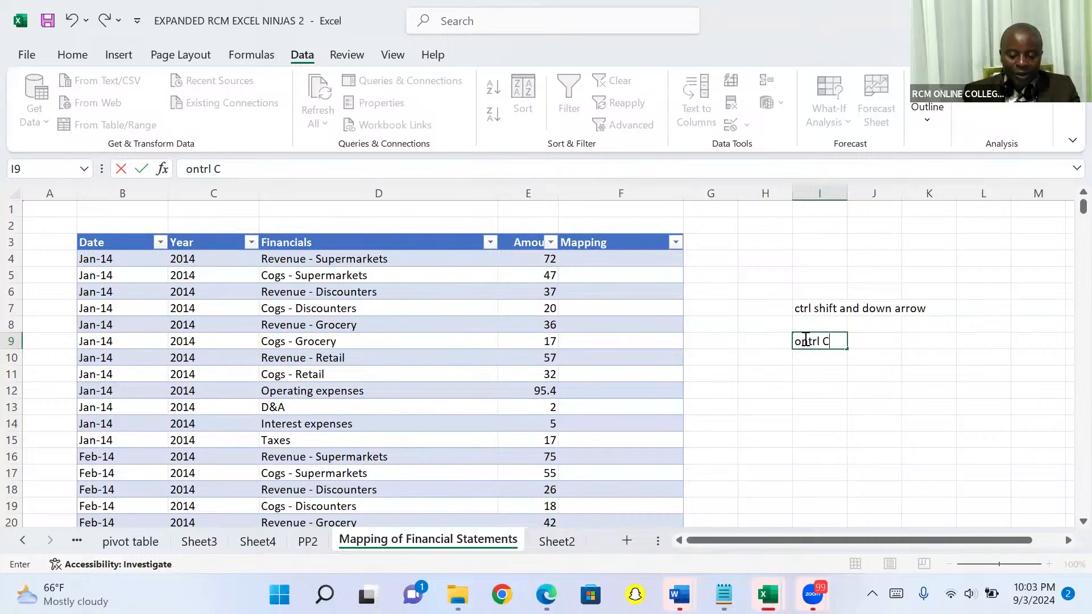
pyautogui.write('= Copyt')
pyautogui.press('BackSpace')
pyautogui.click(804, 373)
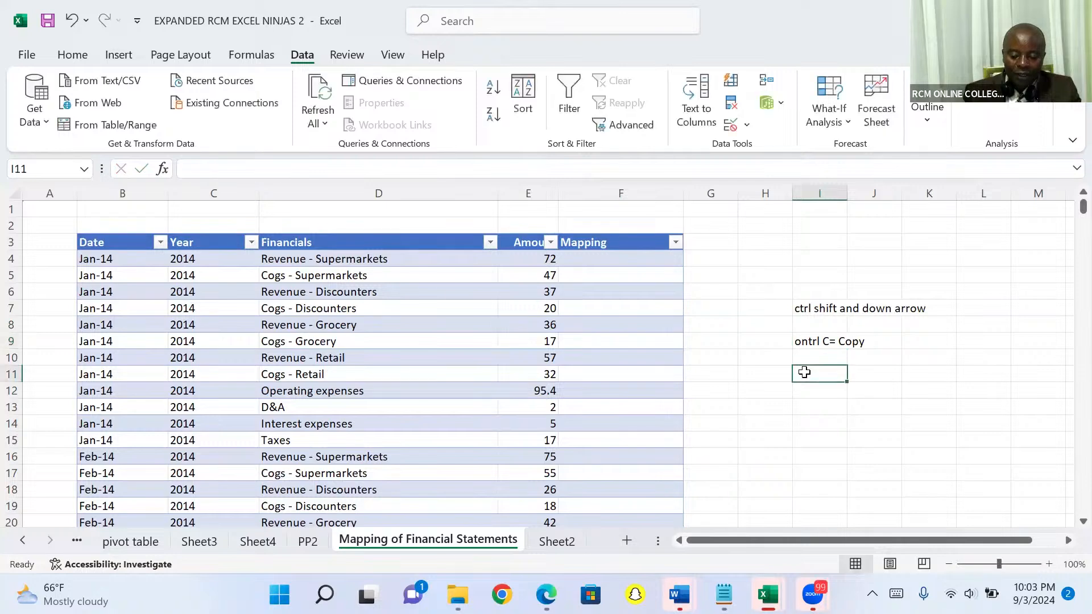
pyautogui.write('Control V to Paste')
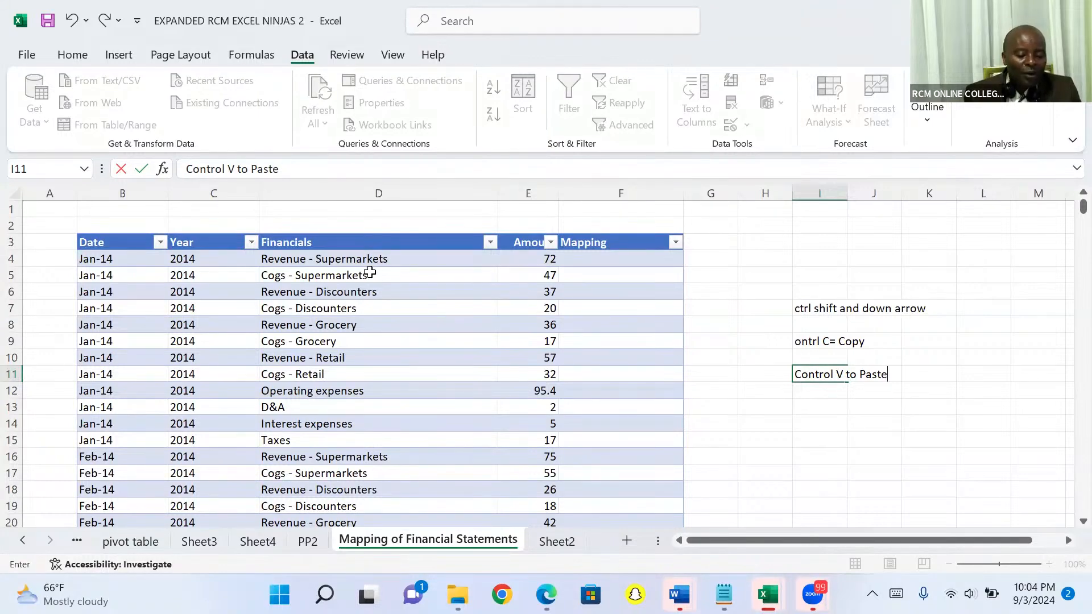
# Step: Filter the Financials column for entries matching "revenue"
pyautogui.click(490, 244)
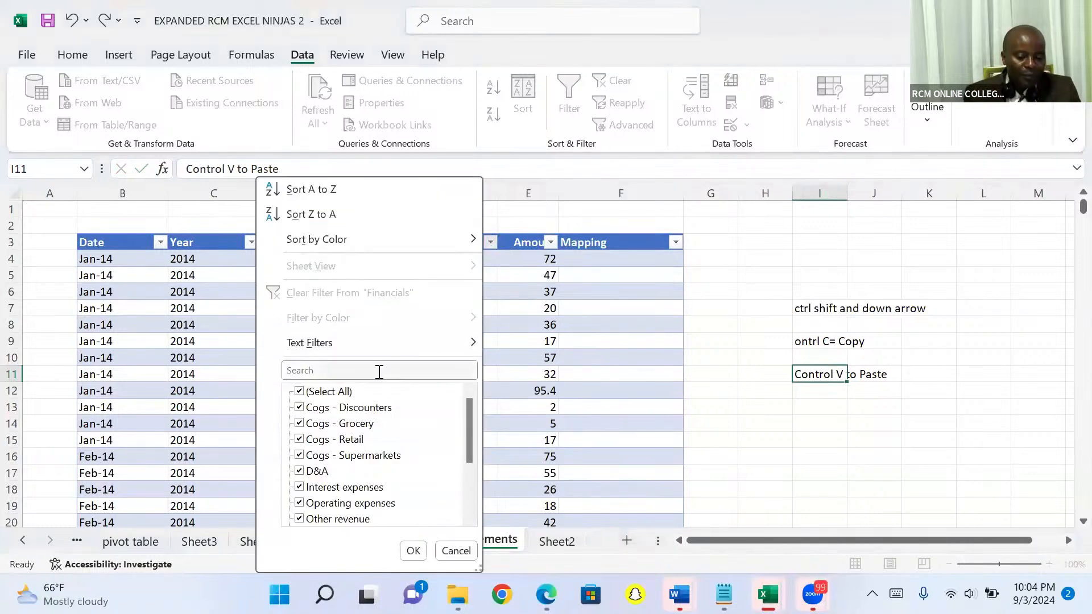
pyautogui.click(376, 372)
pyautogui.write('revenue')
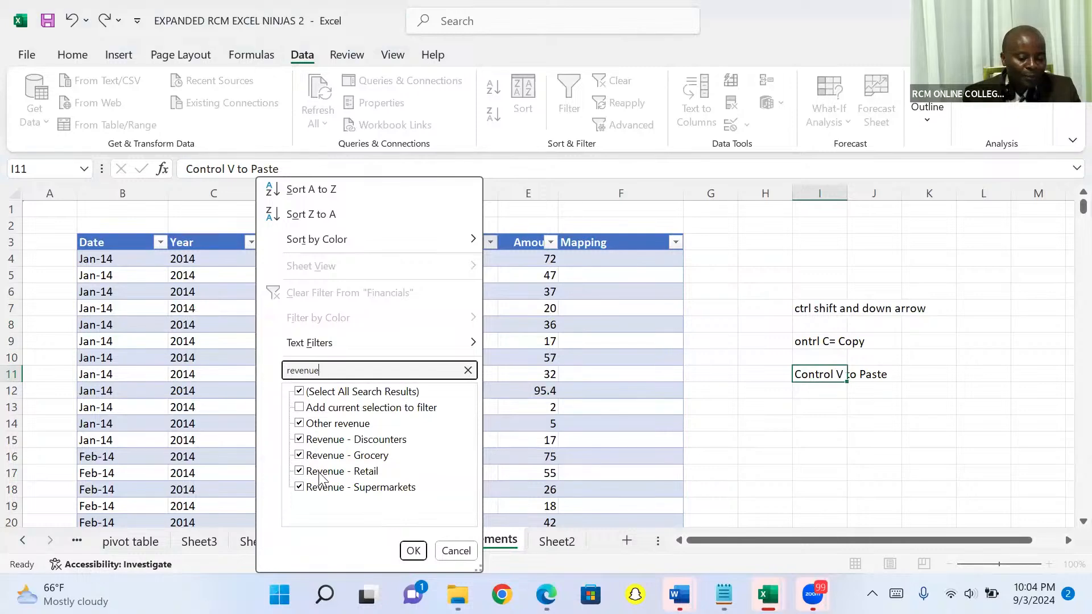
pyautogui.click(413, 550)
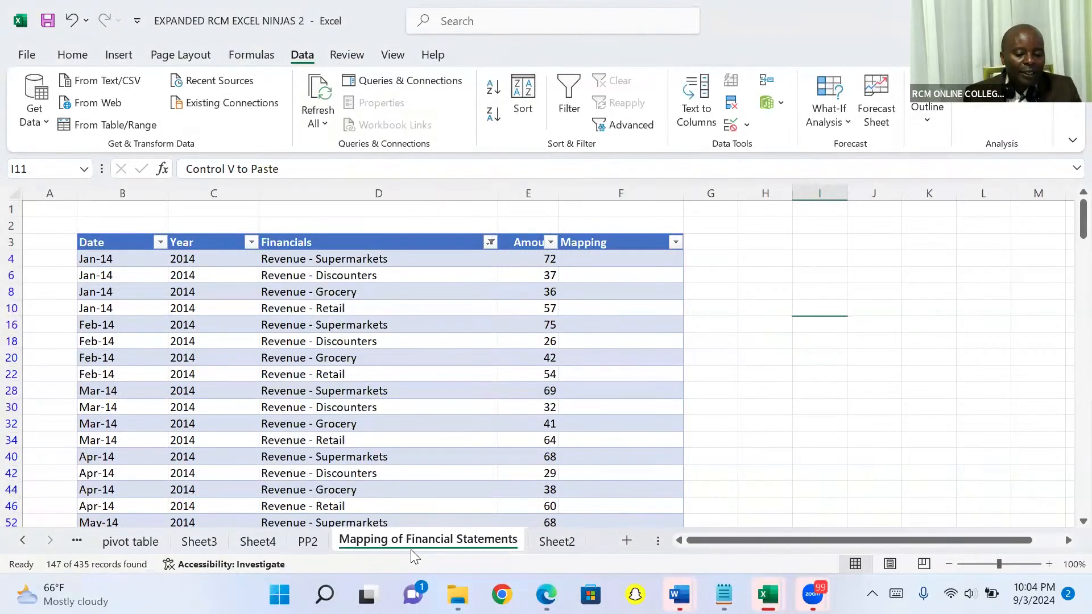
# Step: Enter "Revenue" in F4, the first visible cell of the Mapping column
pyautogui.click(588, 258)
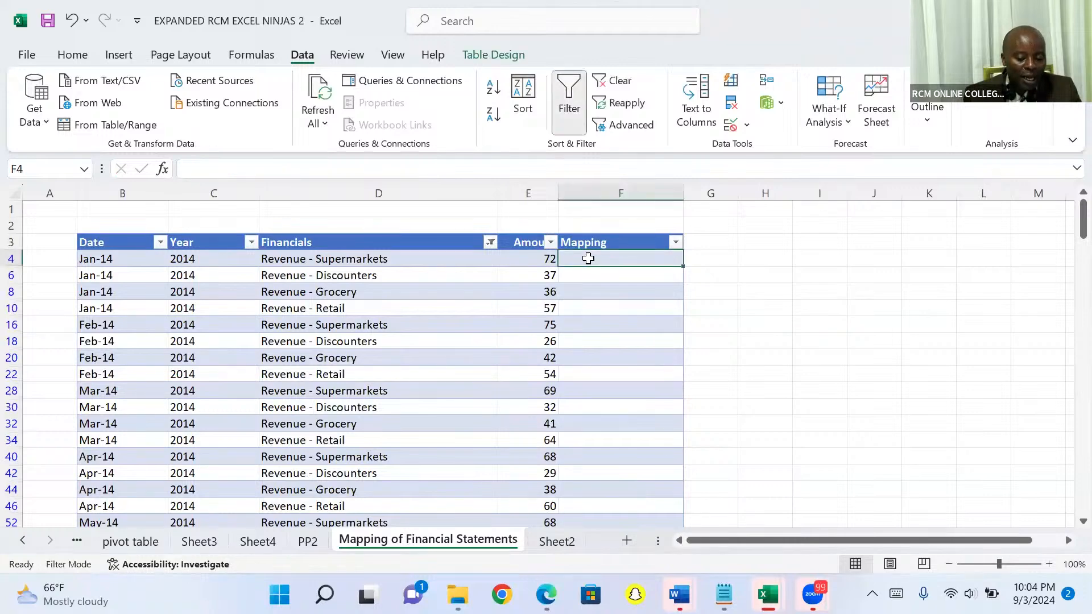
pyautogui.write('Re')
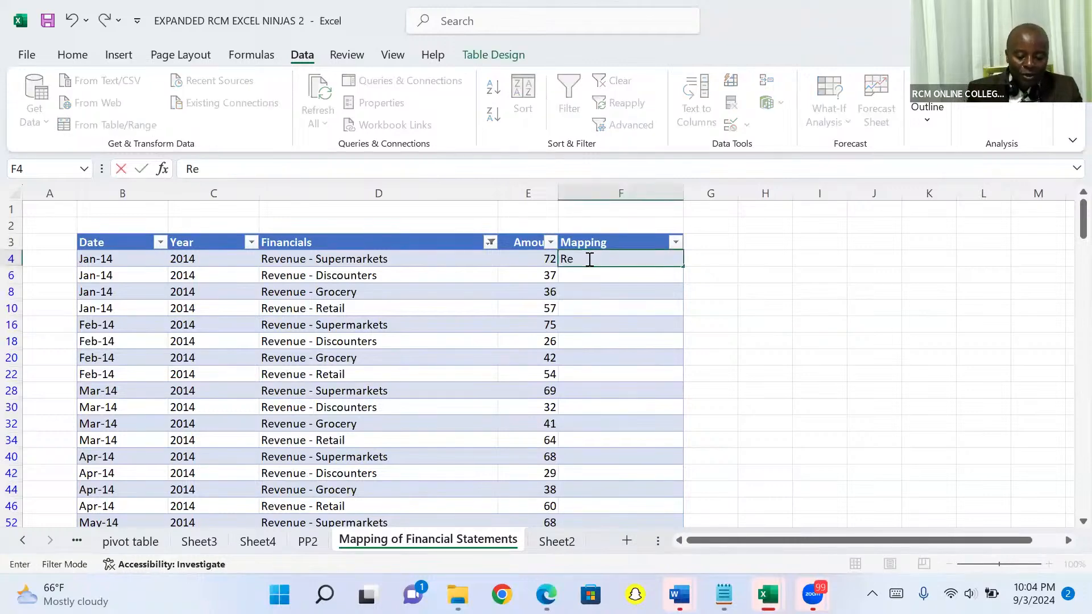
pyautogui.write('venue')
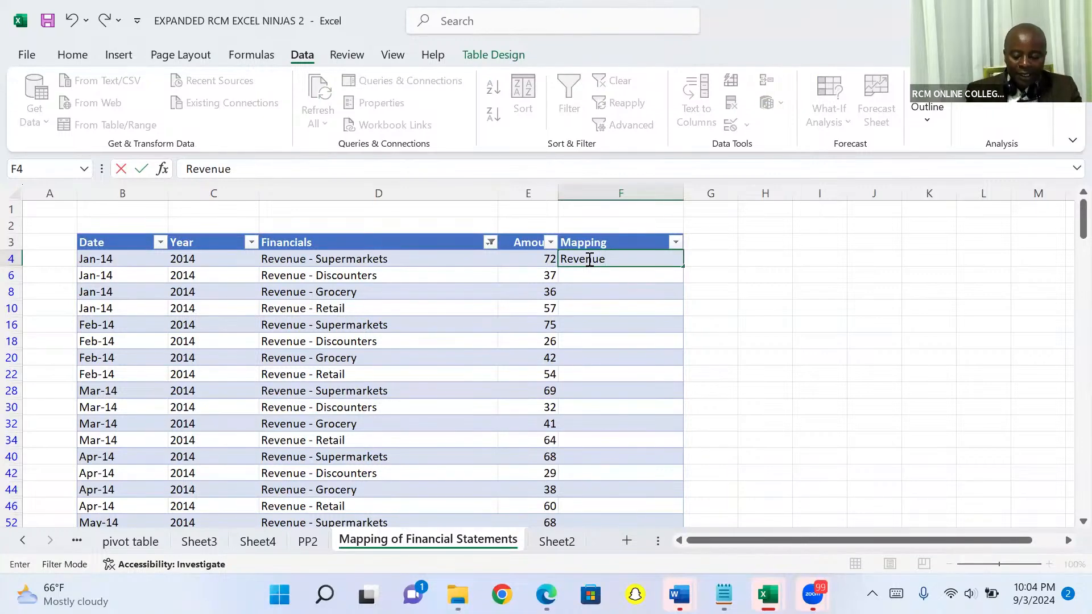
pyautogui.press('Return')
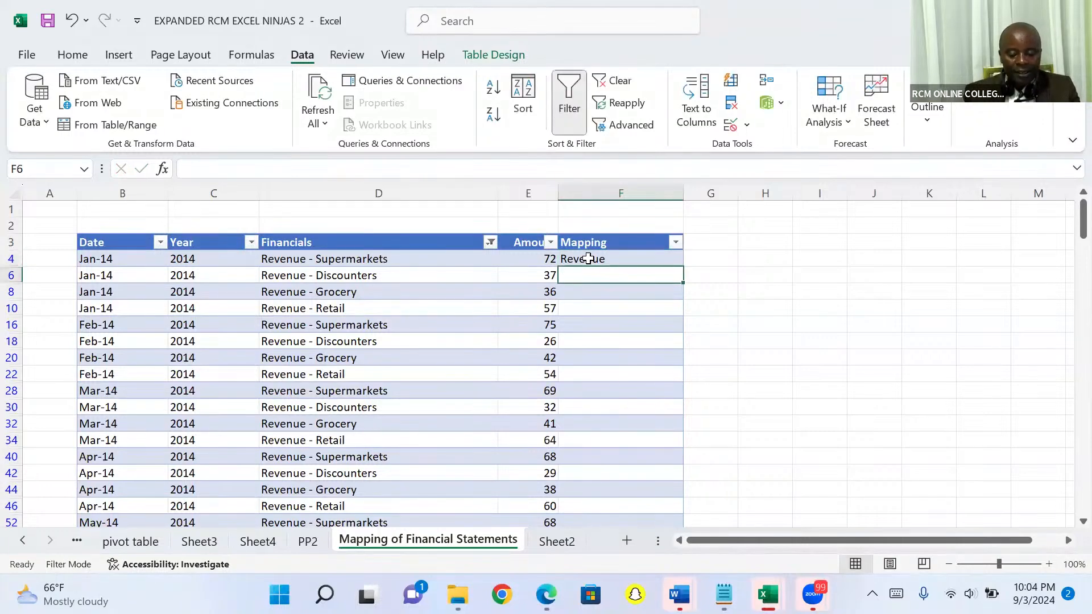
# Step: Copy "Revenue" from F4 and paste it over the whole of column F in the filtered view
pyautogui.click(589, 259)
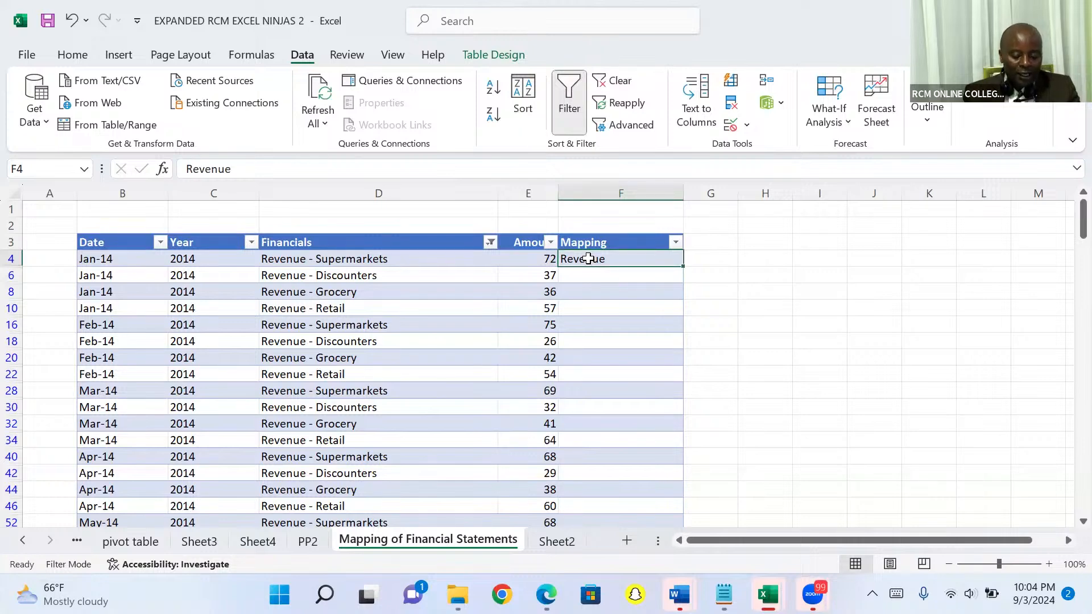
pyautogui.hotkey('ctrl', 'c')
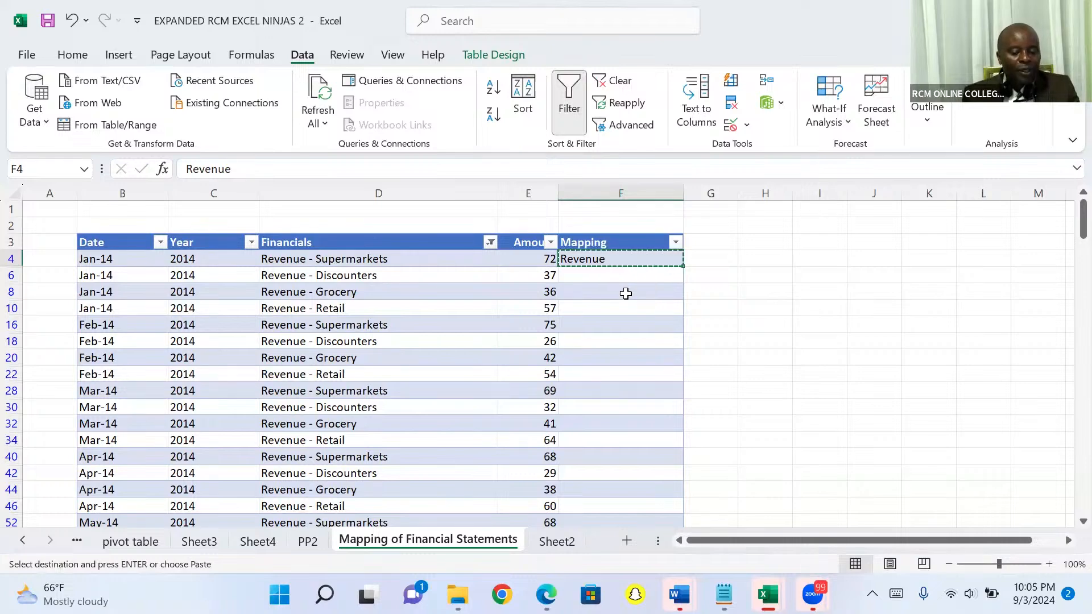
pyautogui.click(612, 185)
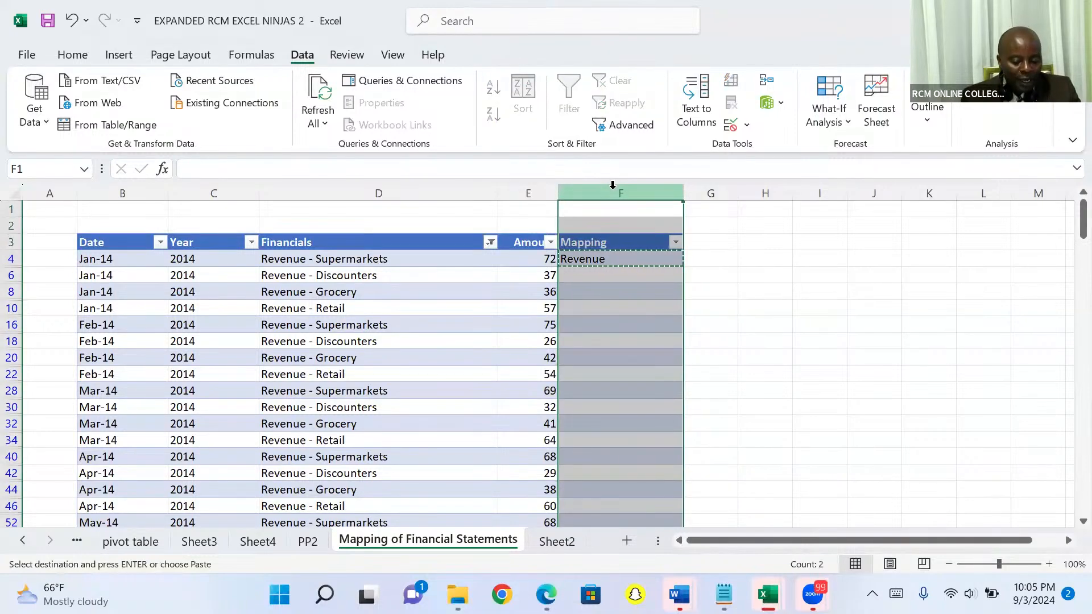
pyautogui.hotkey('ctrl', 'v')
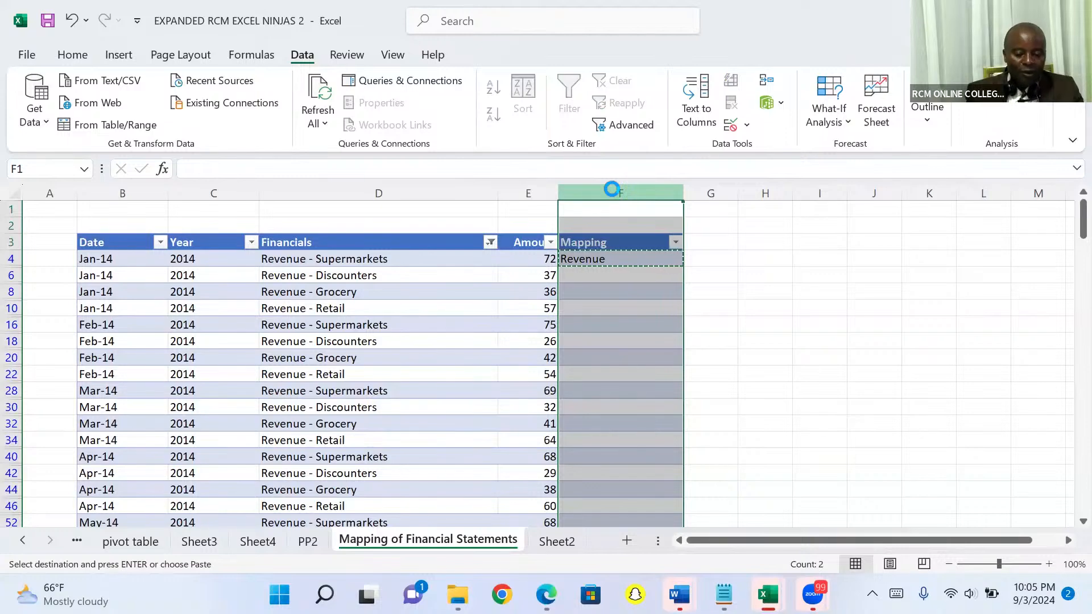
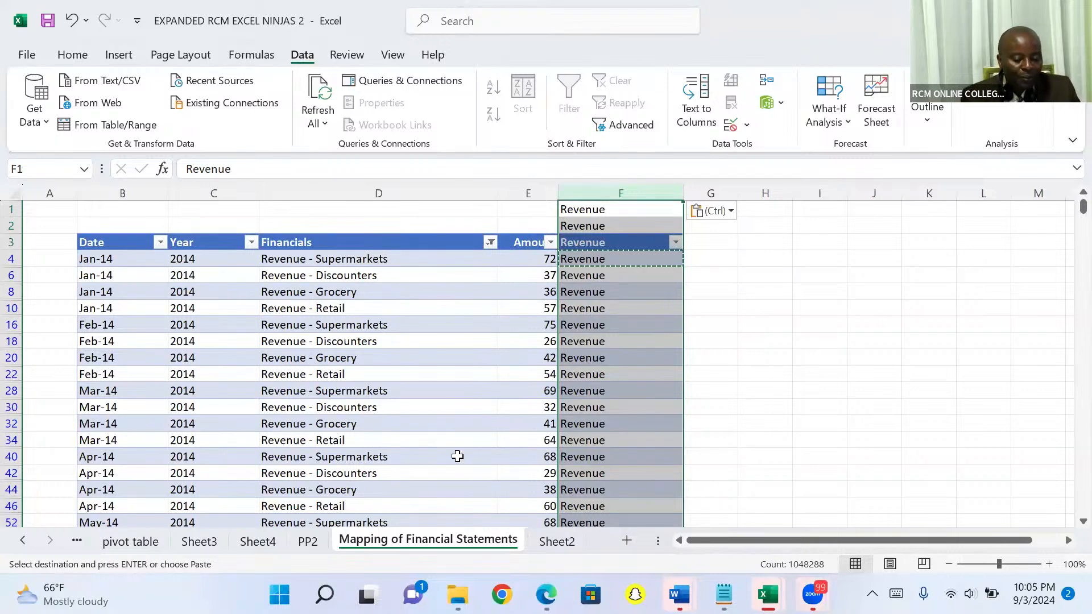
pyautogui.hotkey('ctrl', 'z')
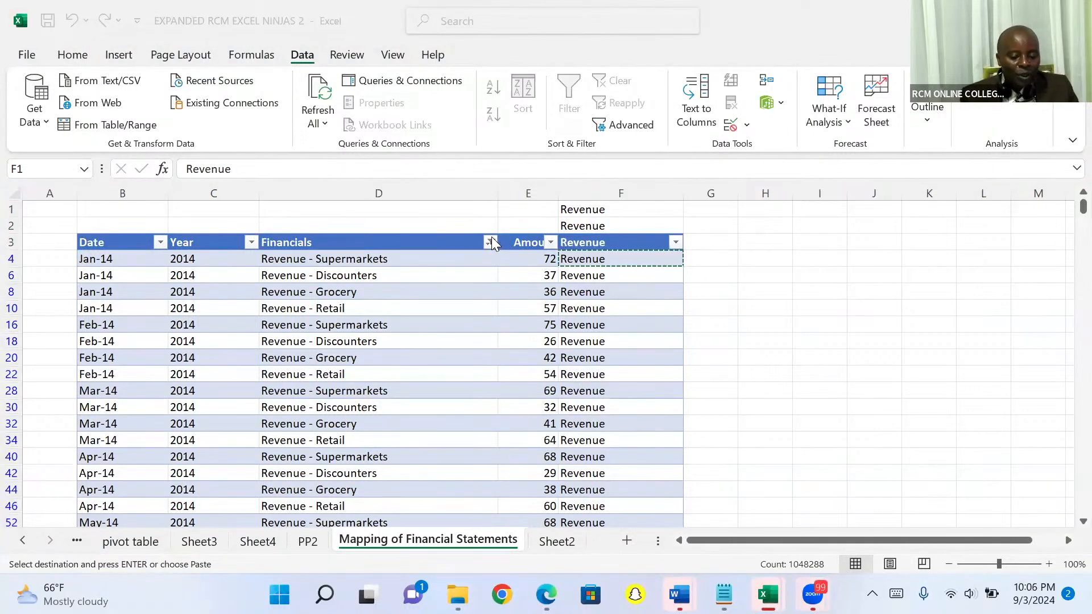
pyautogui.hotkey('ctrl', 'v')
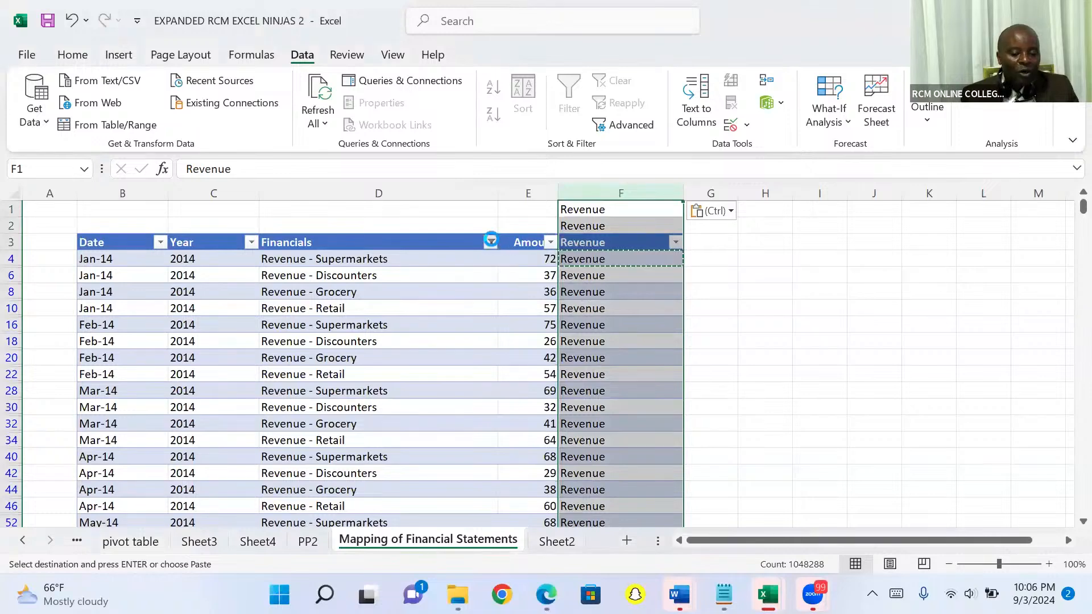
# Step: Change the Financials column filter to entries matching "cogs"
pyautogui.click(492, 242)
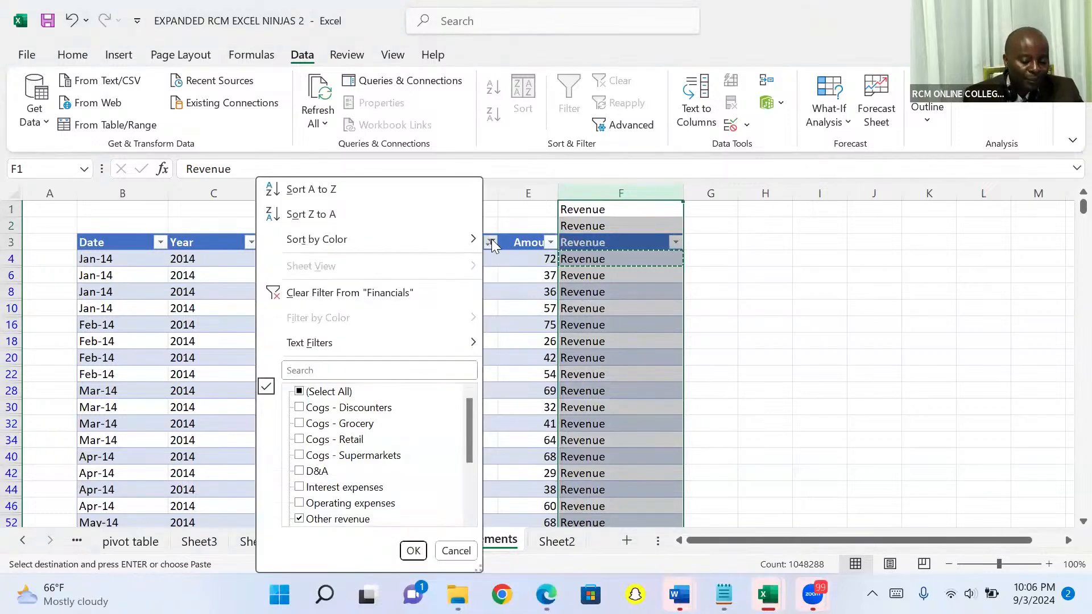
pyautogui.click(335, 367)
pyautogui.write('cogs')
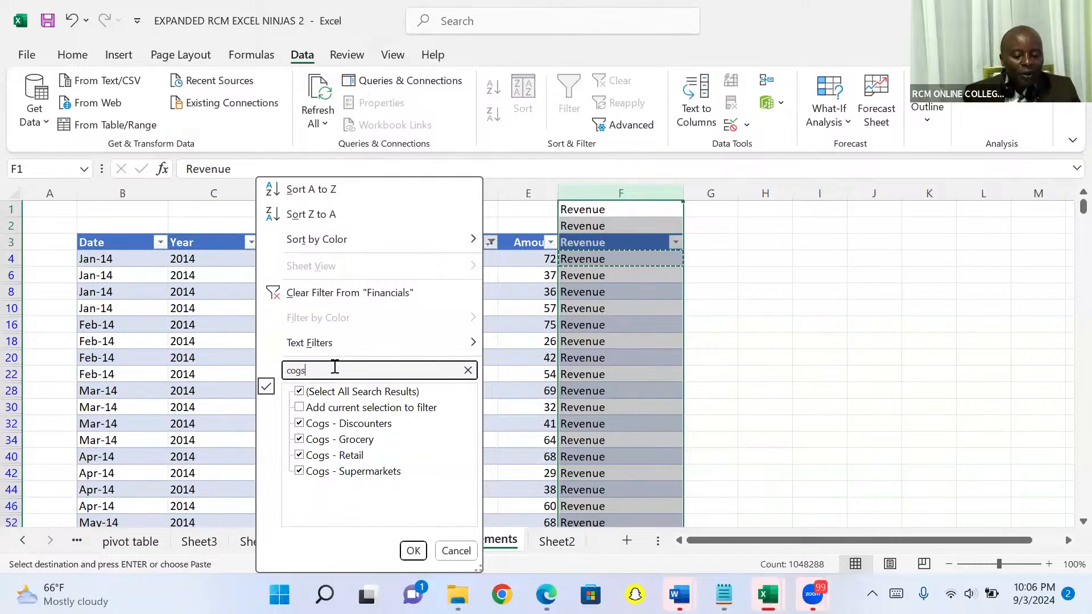
pyautogui.click(413, 551)
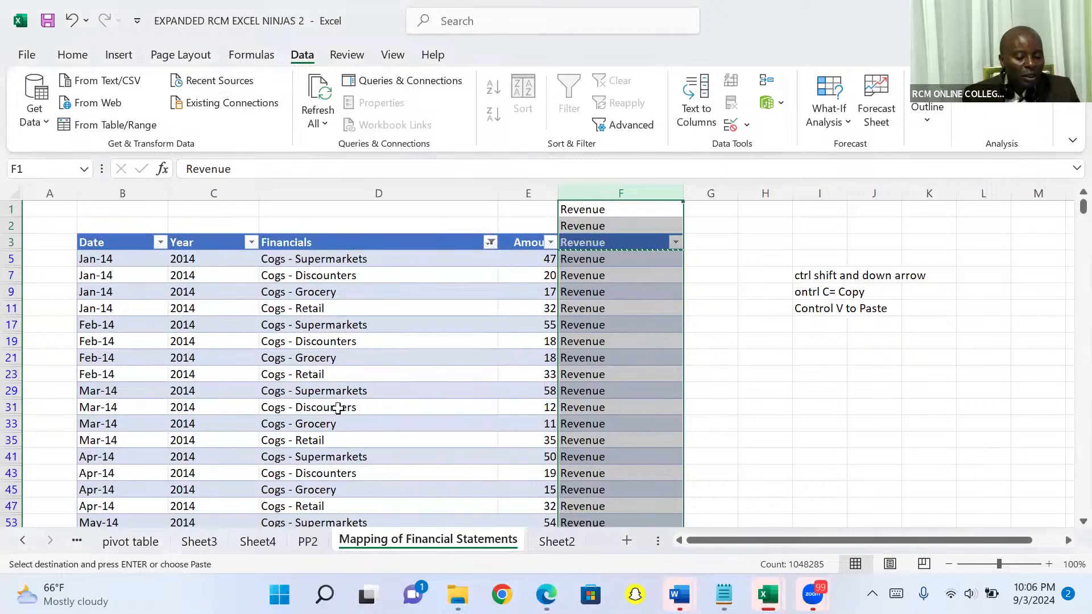
# Step: Replace the mapping in F5, the first filtered Cogs row, with "Cost of goods sold"
pyautogui.click(576, 261)
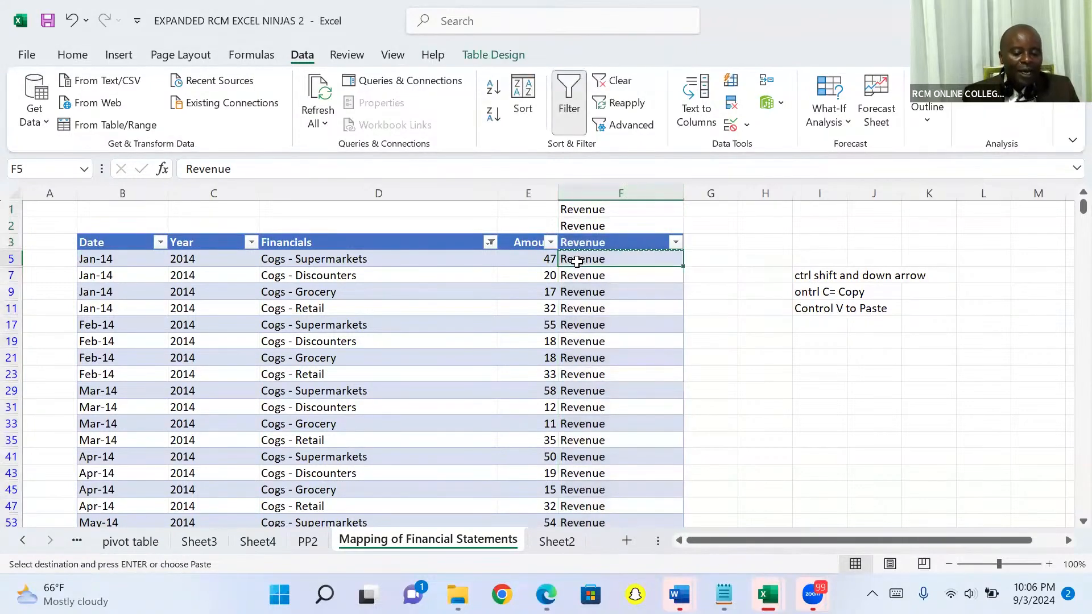
pyautogui.write('Co')
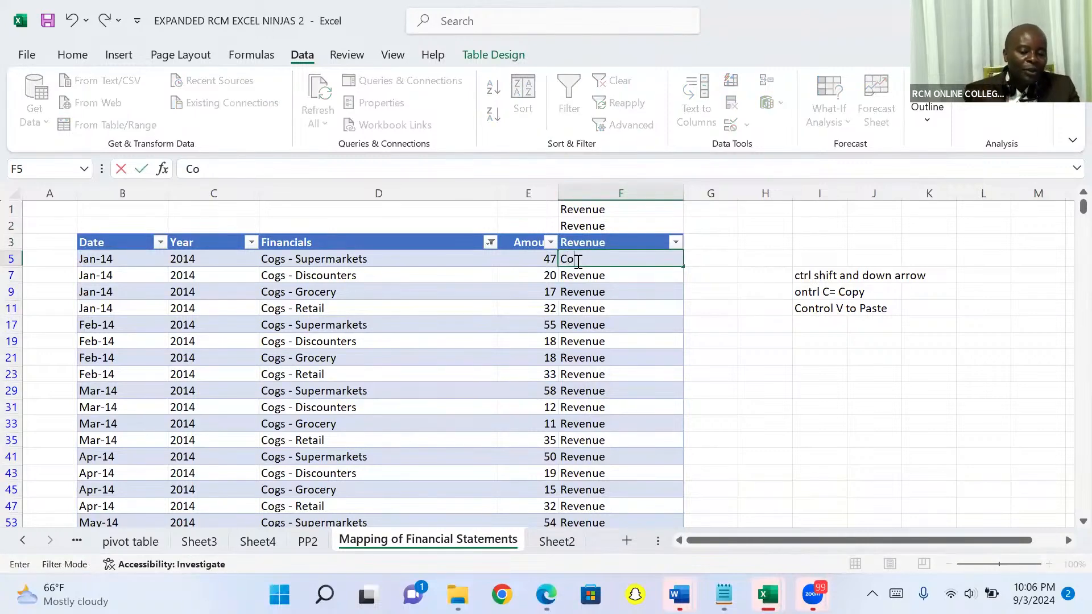
pyautogui.write('st ')
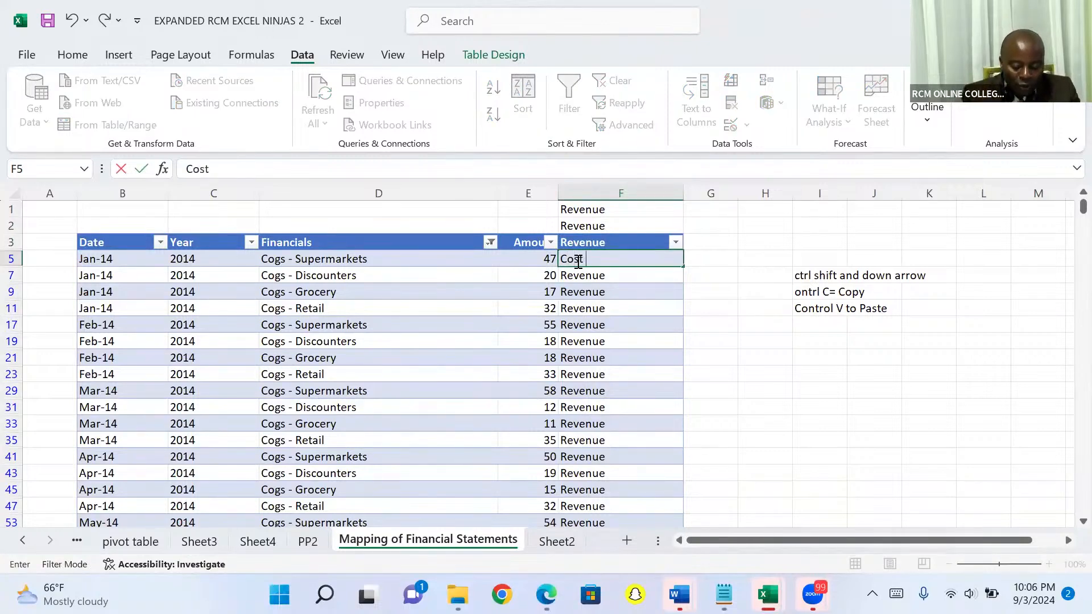
pyautogui.write('of goods sold')
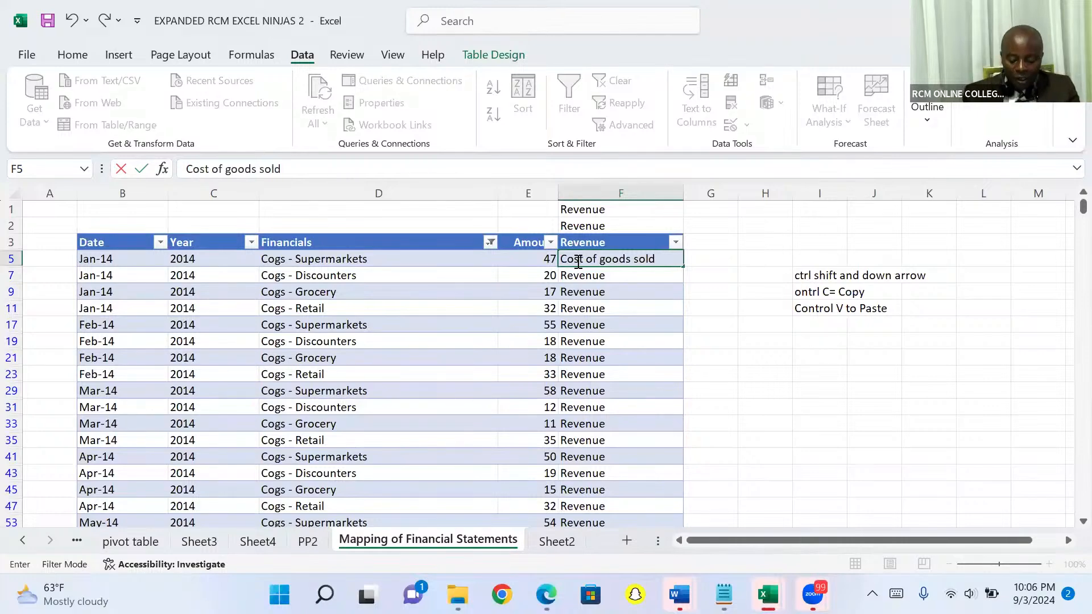
pyautogui.hotkey('ctrl', 'Return')
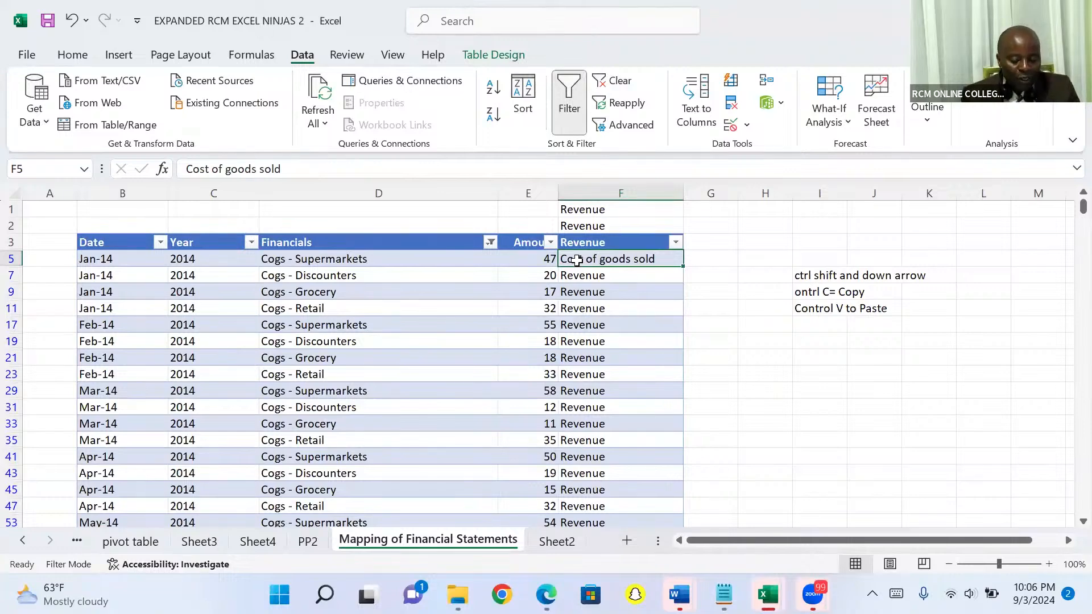
# Step: Copy "Cost of goods sold" from F5 and paste it over the whole of column F in the filtered view
pyautogui.hotkey('ctrl', 'c')
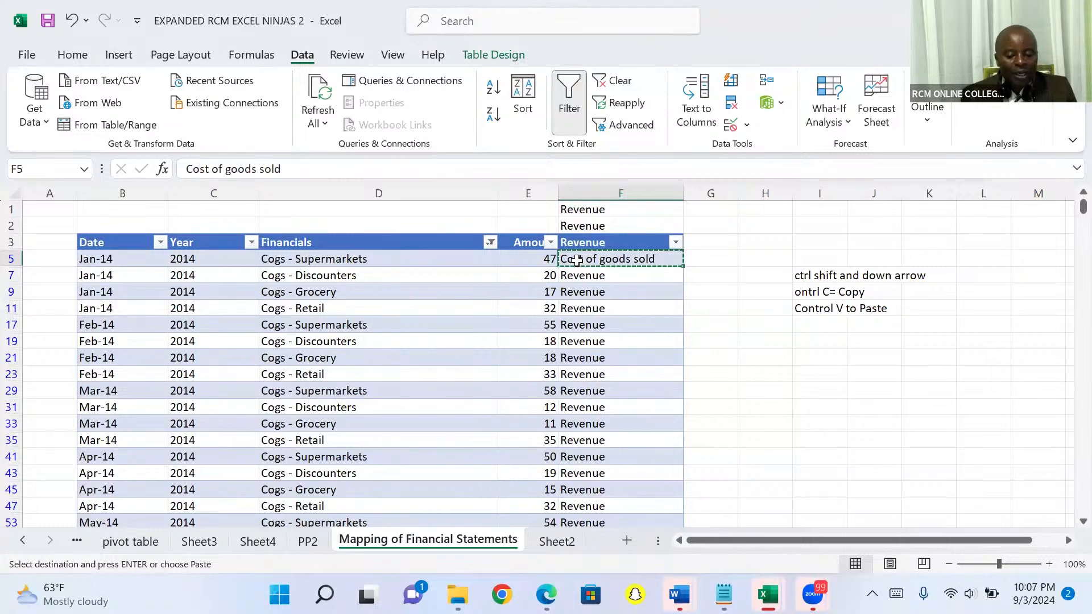
pyautogui.click(615, 190)
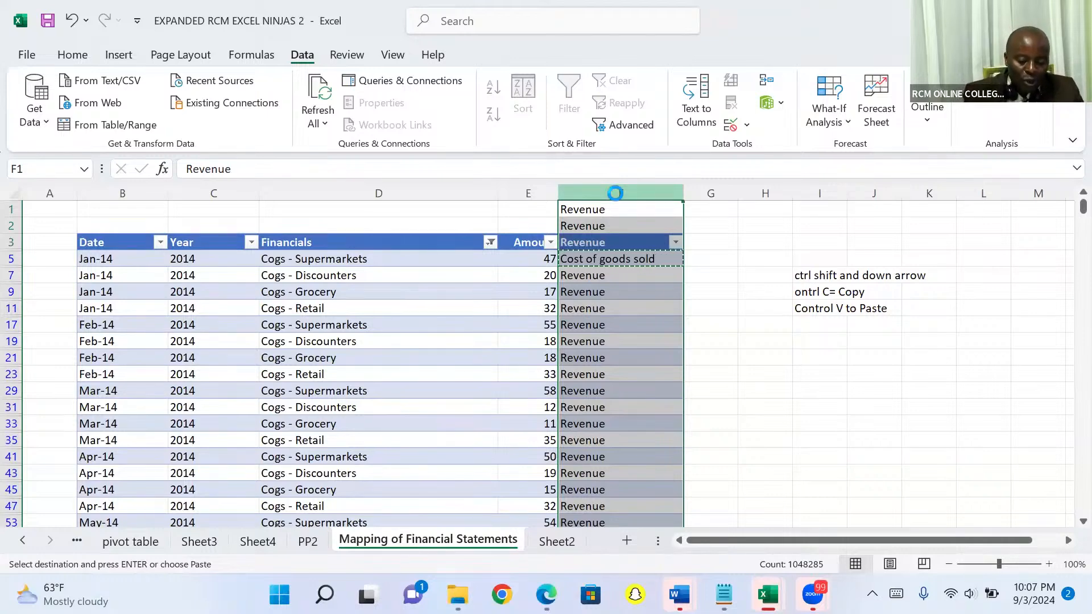
pyautogui.hotkey('ctrl', 'v')
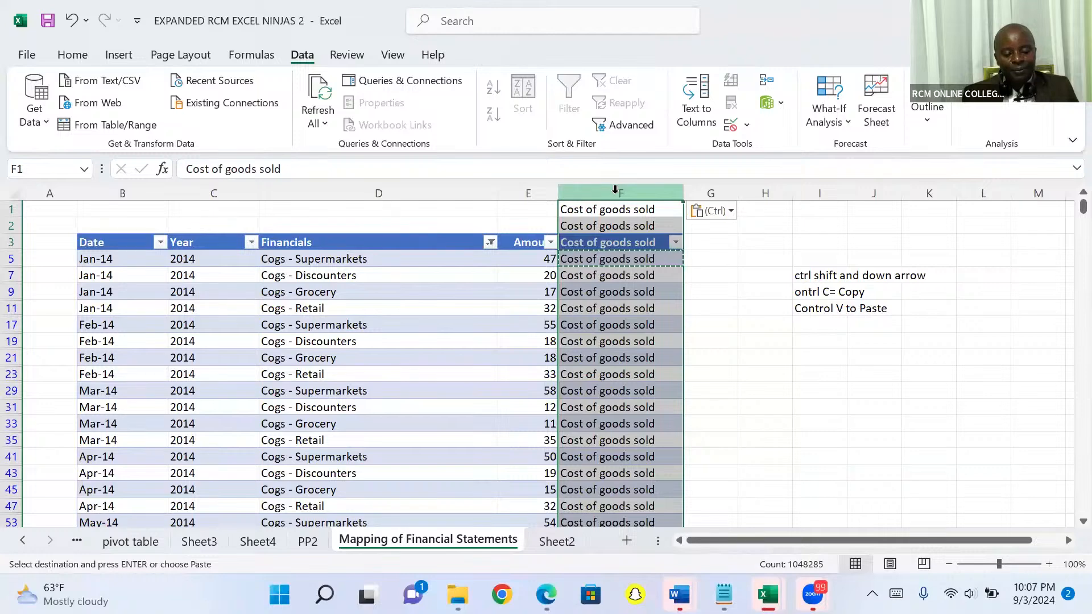
# Step: Change the Financials column filter to Operating expenses by searching for "operat"
pyautogui.click(490, 243)
pyautogui.click(363, 369)
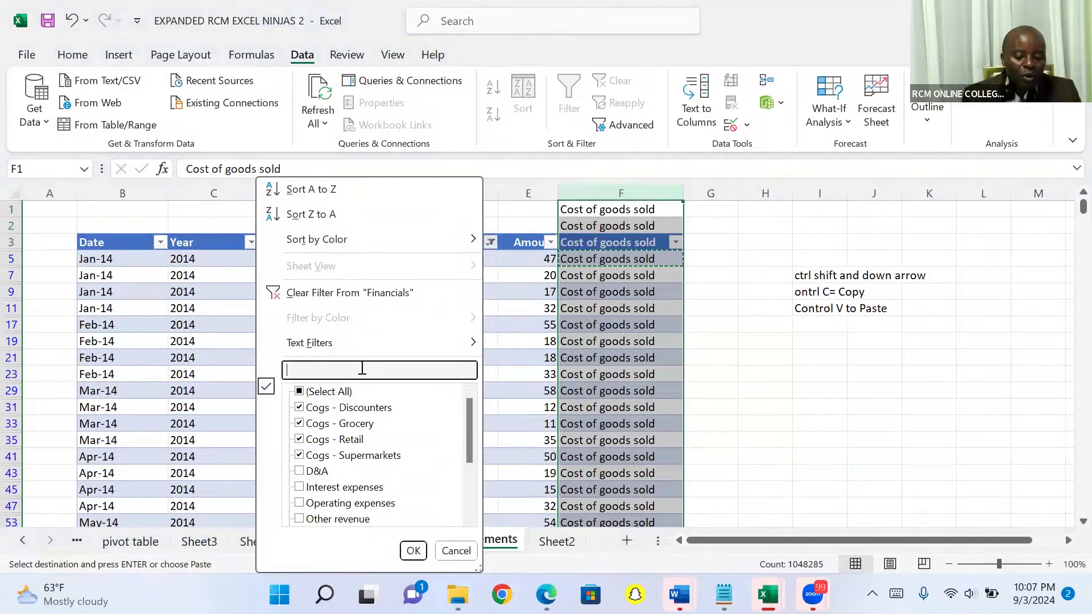
pyautogui.write('o')
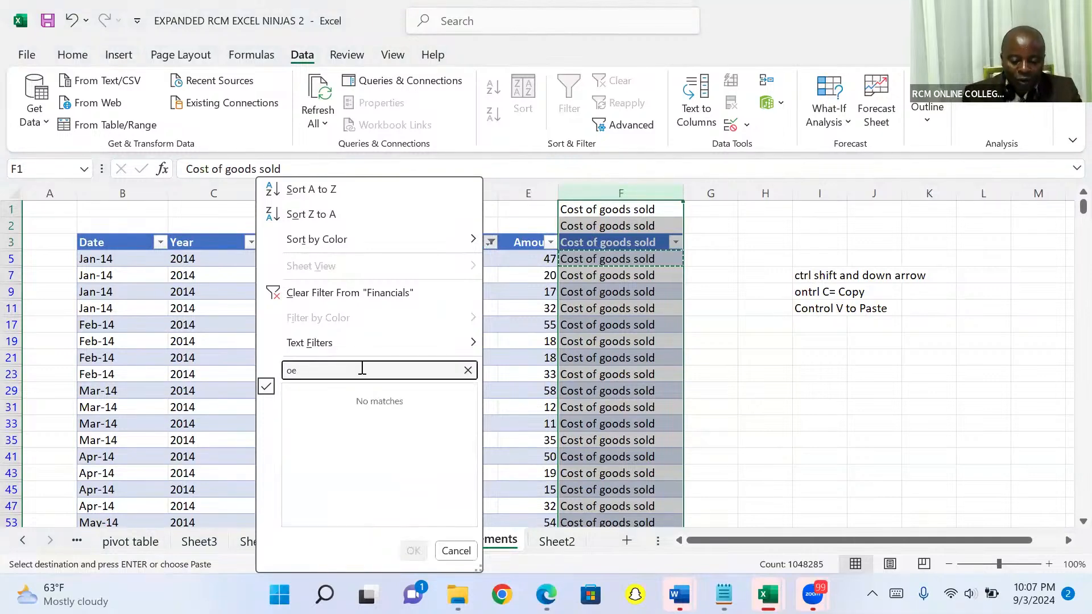
pyautogui.write('pera')
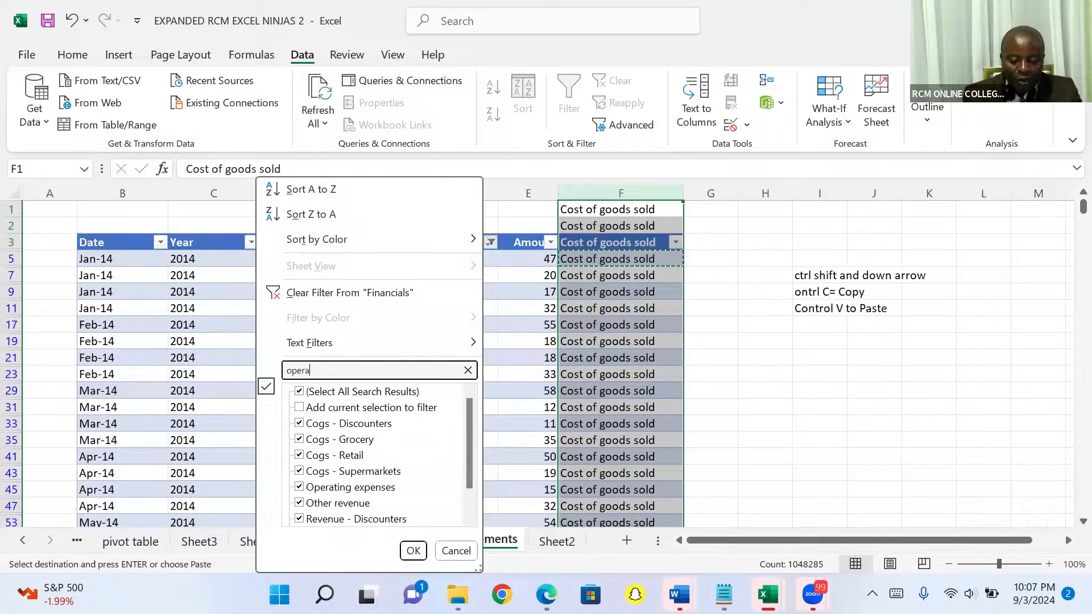
pyautogui.write('t')
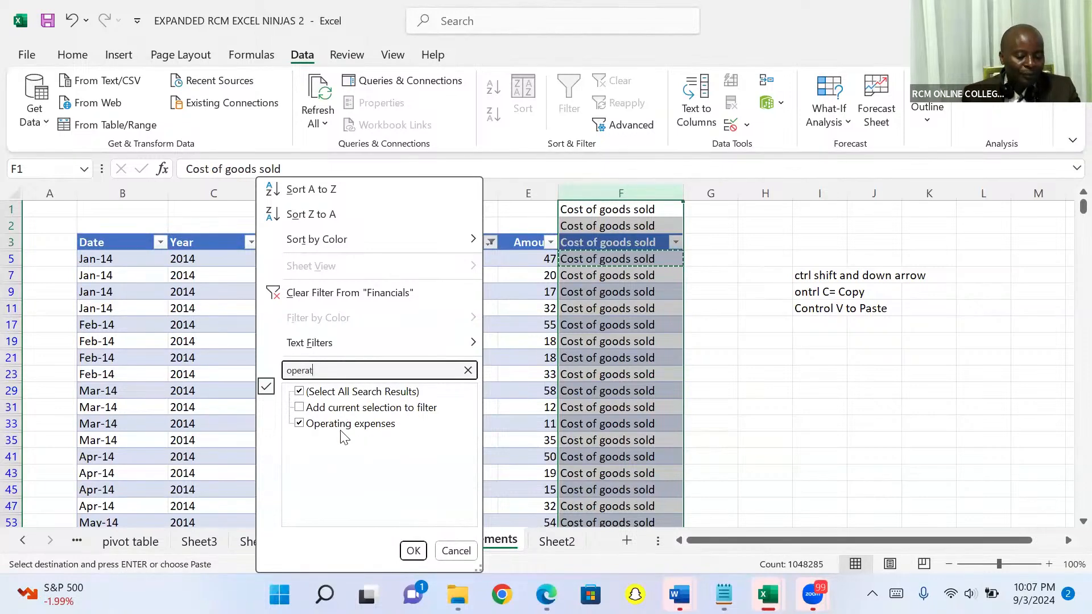
pyautogui.click(414, 551)
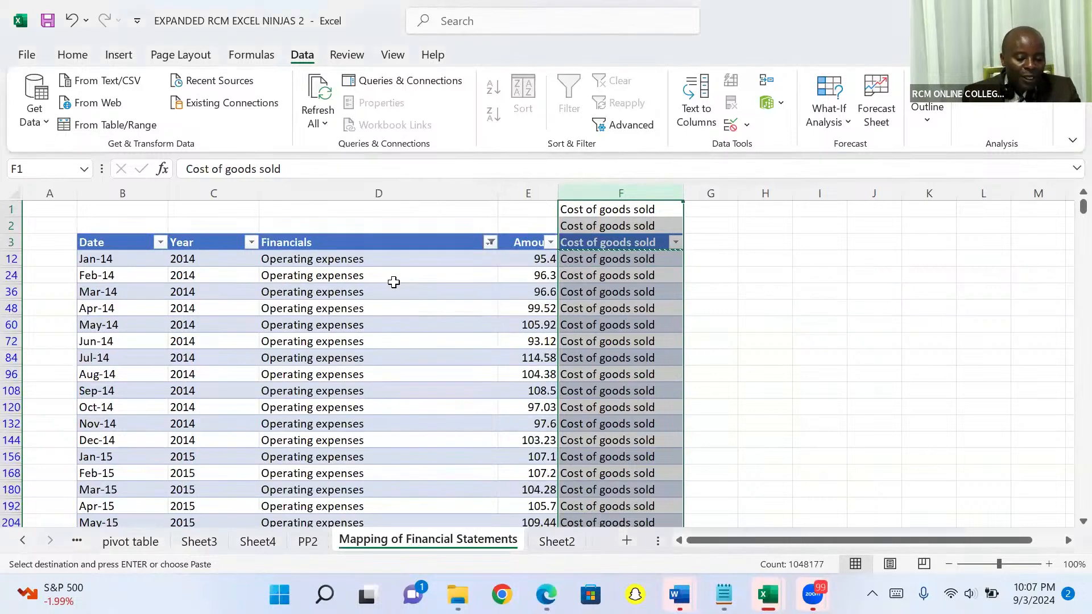
# Step: Copy "Operating expenses" from D12 into mapping cell F12 of the same row
pyautogui.click(343, 262)
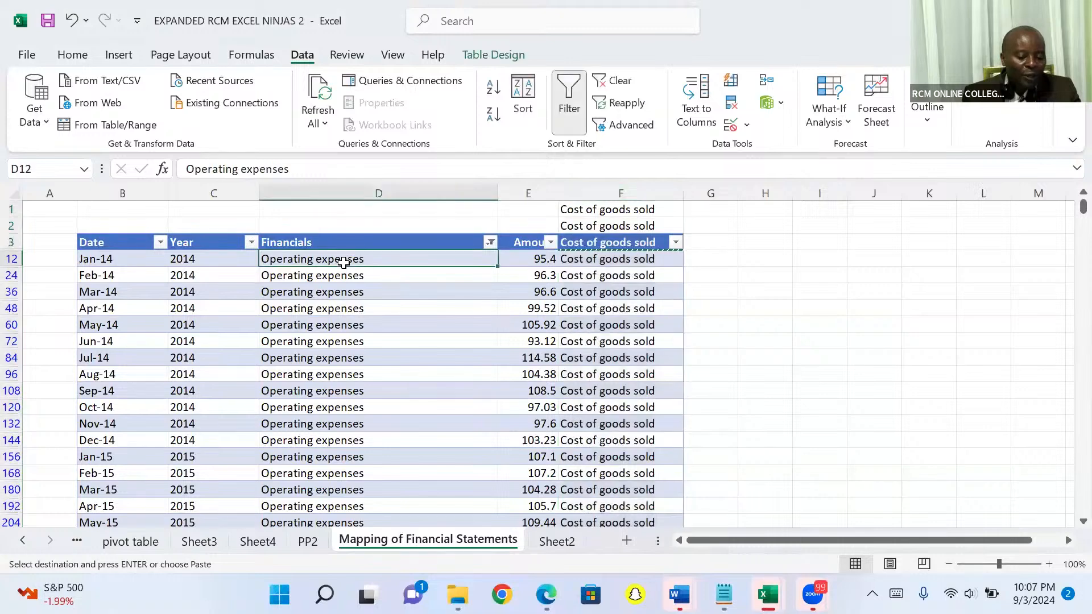
pyautogui.hotkey('ctrl', 'c')
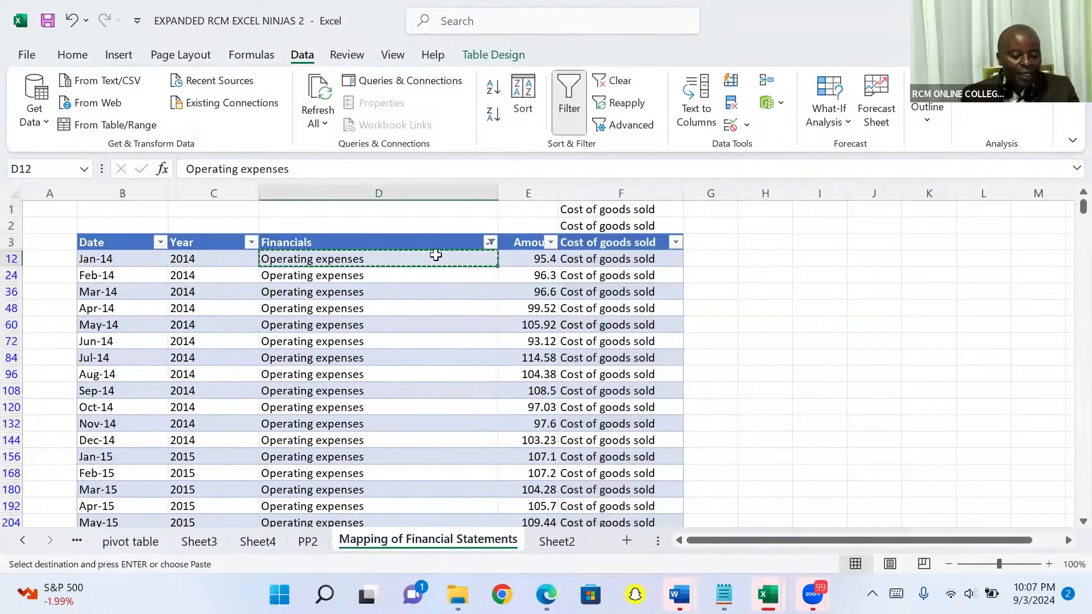
pyautogui.click(597, 263)
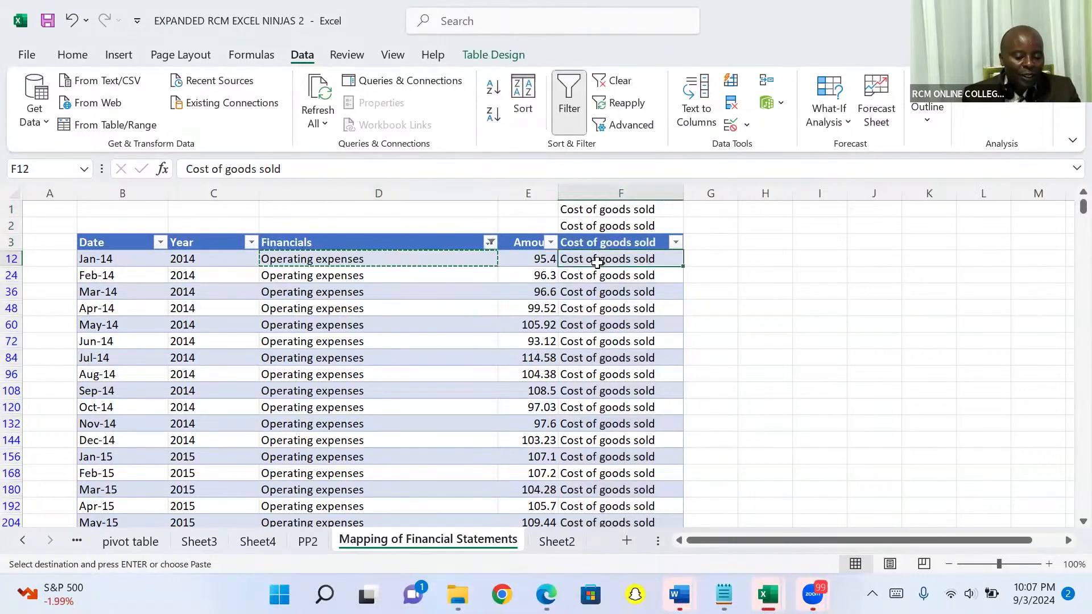
pyautogui.hotkey('ctrl', 'v')
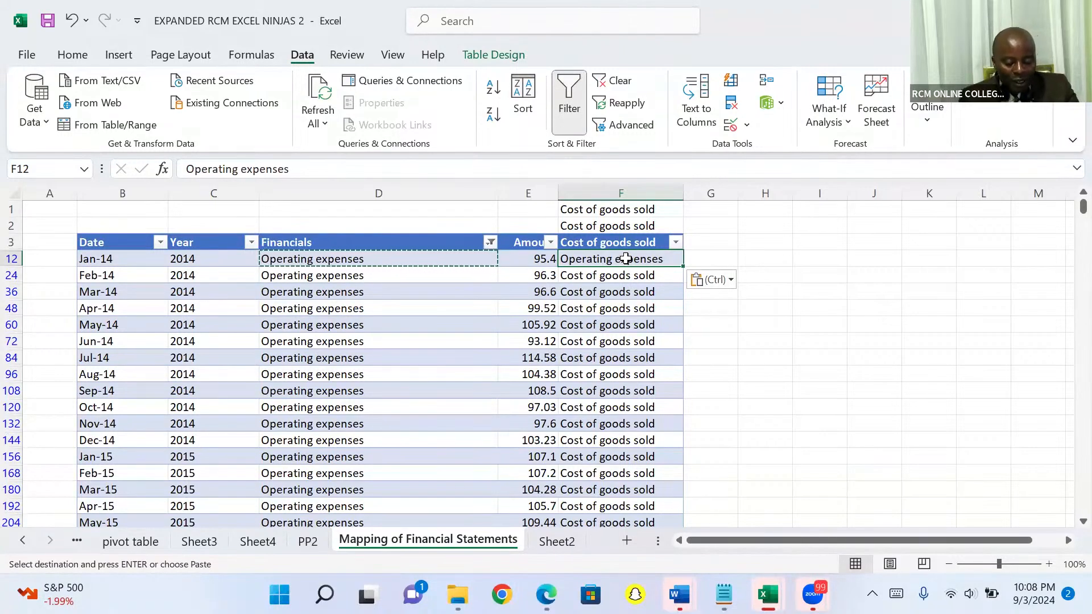
# Step: Copy "Operating expenses" from F12 and paste it over the whole of column F in the filtered view
pyautogui.hotkey('ctrl', 'c')
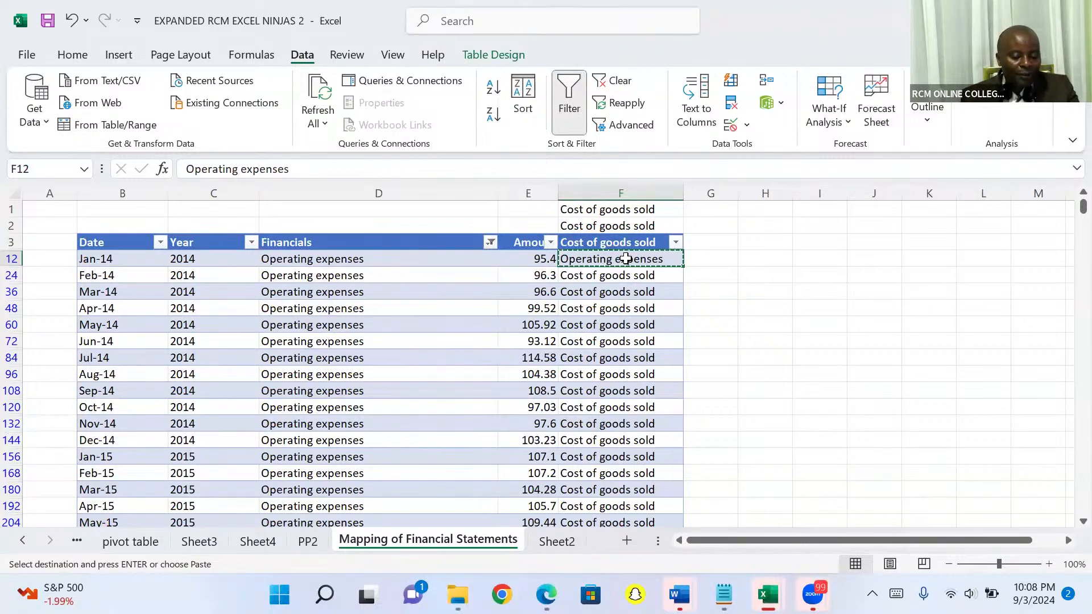
pyautogui.click(612, 192)
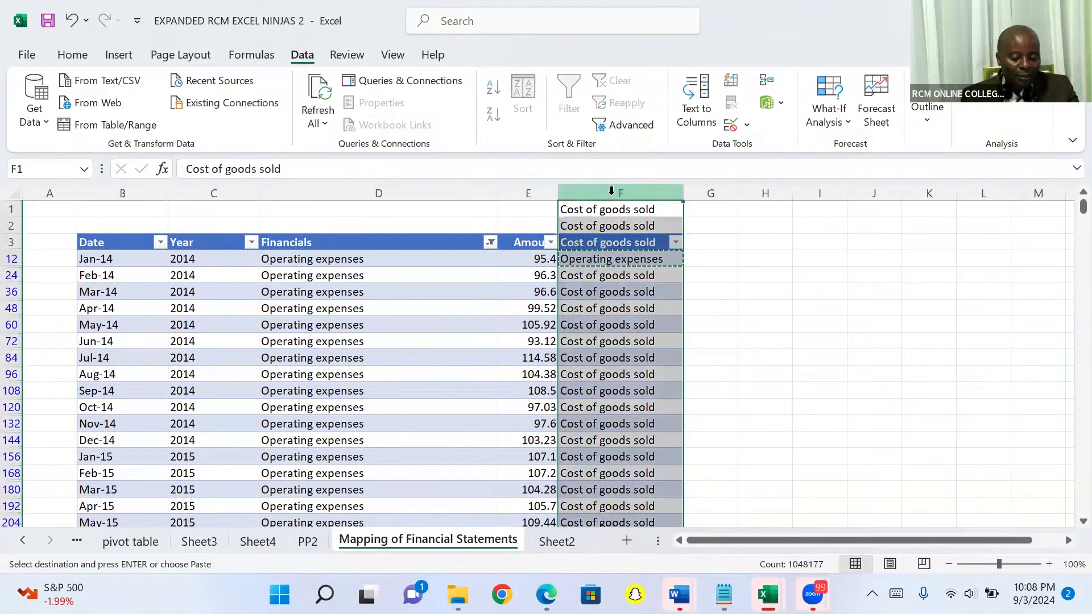
pyautogui.hotkey('ctrl', 'v')
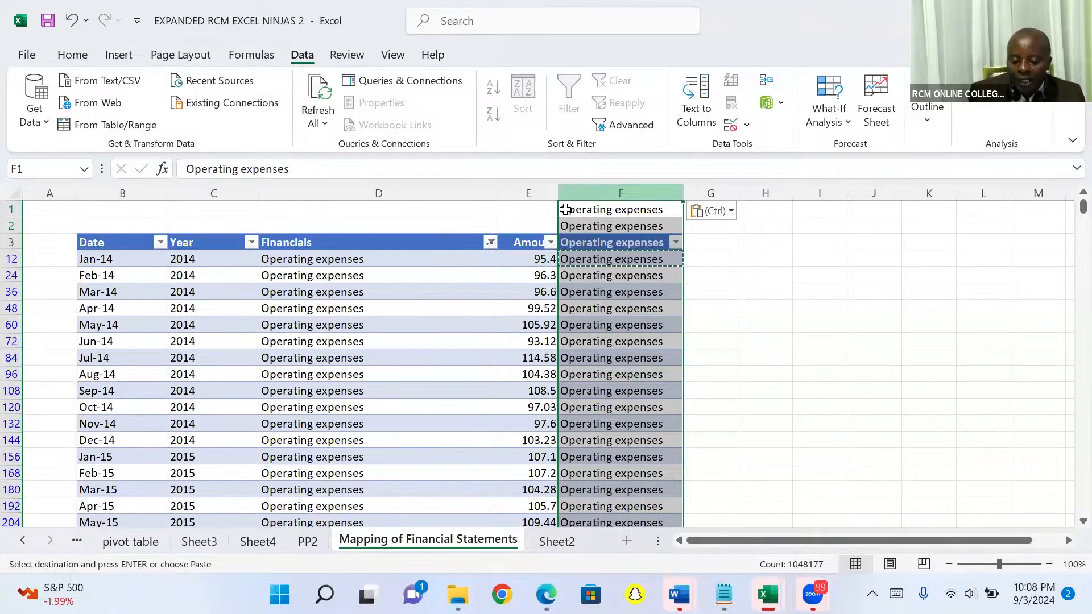
# Step: Change the Financials column filter to D&A by searching for "d&"
pyautogui.click(490, 244)
pyautogui.click(393, 371)
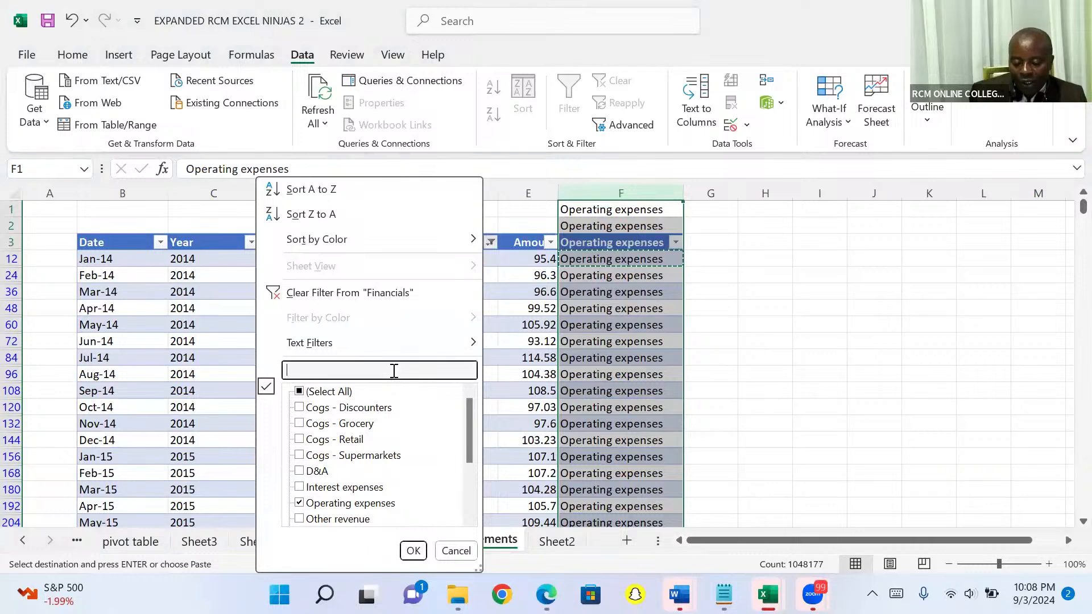
pyautogui.write('d')
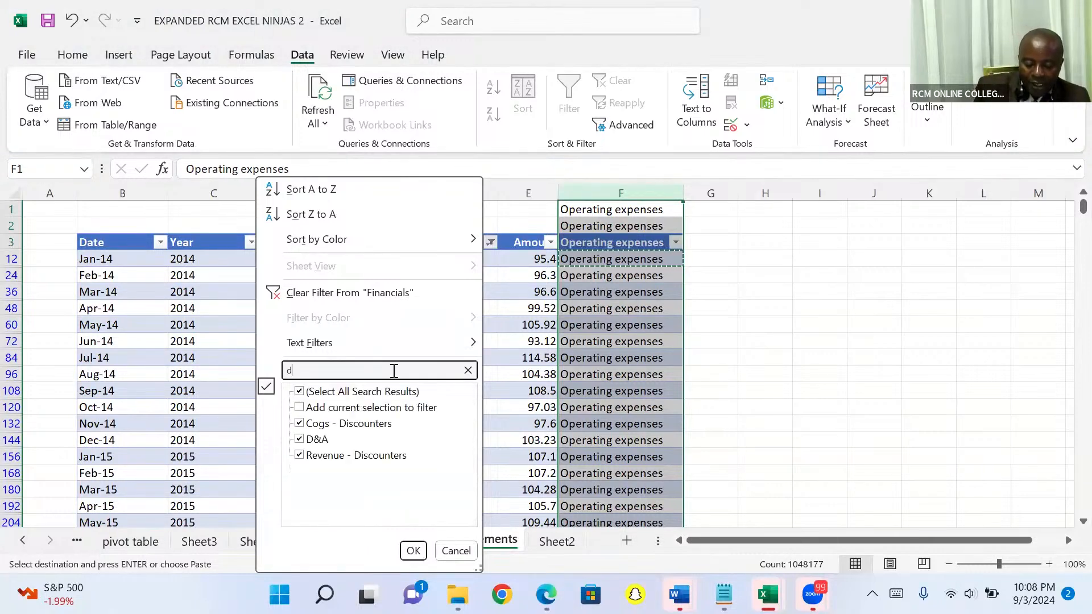
pyautogui.write('&')
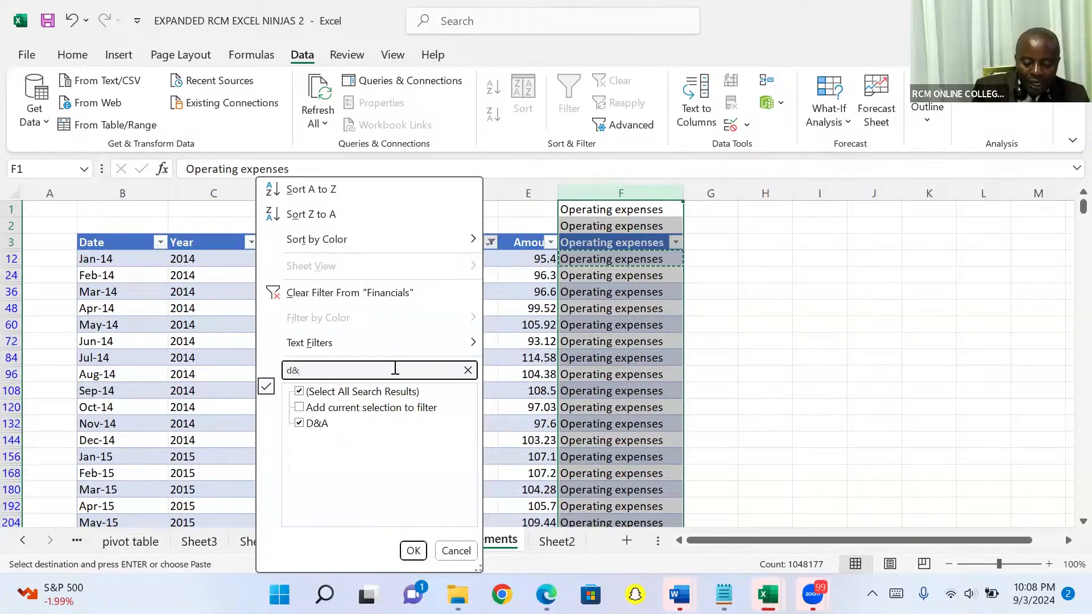
pyautogui.click(300, 424)
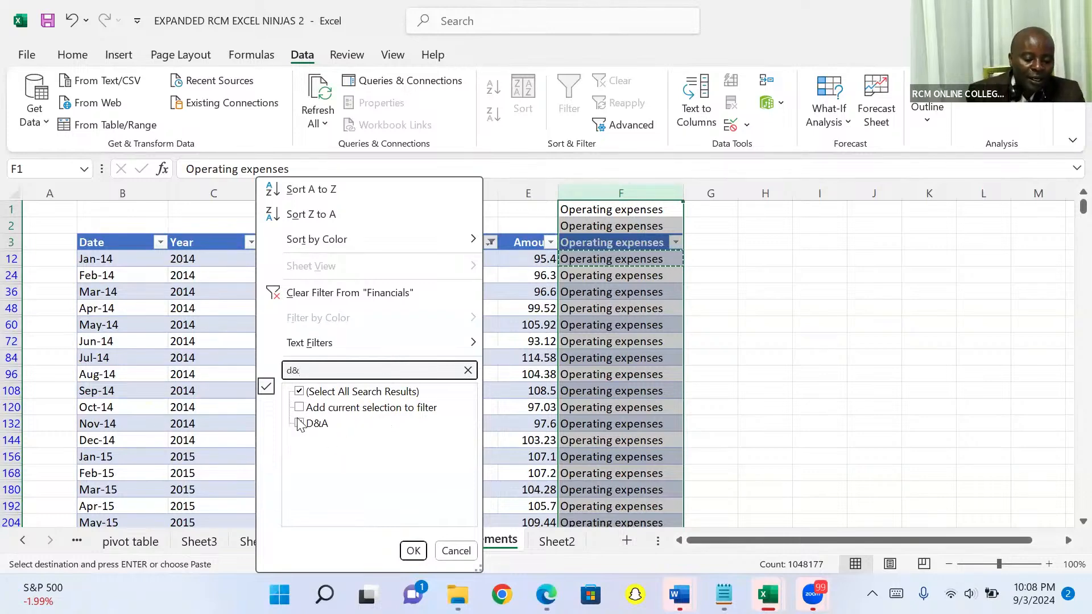
pyautogui.click(300, 424)
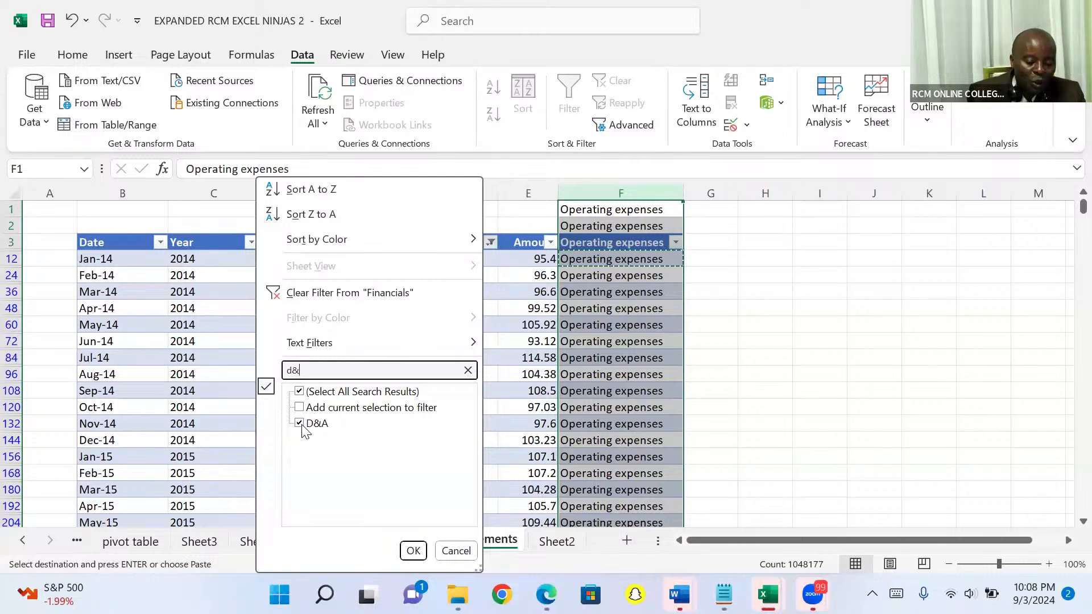
pyautogui.click(413, 550)
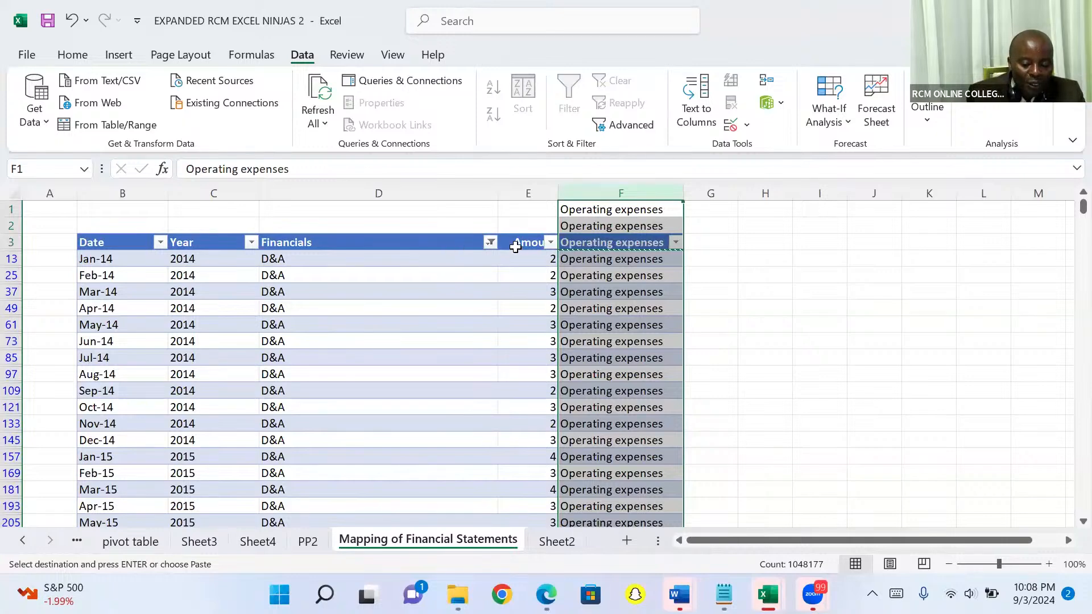
# Step: Enter "Depreciation and armotization" in F13, the first filtered D&A row, and paste it over the whole of column F
pyautogui.click(584, 259)
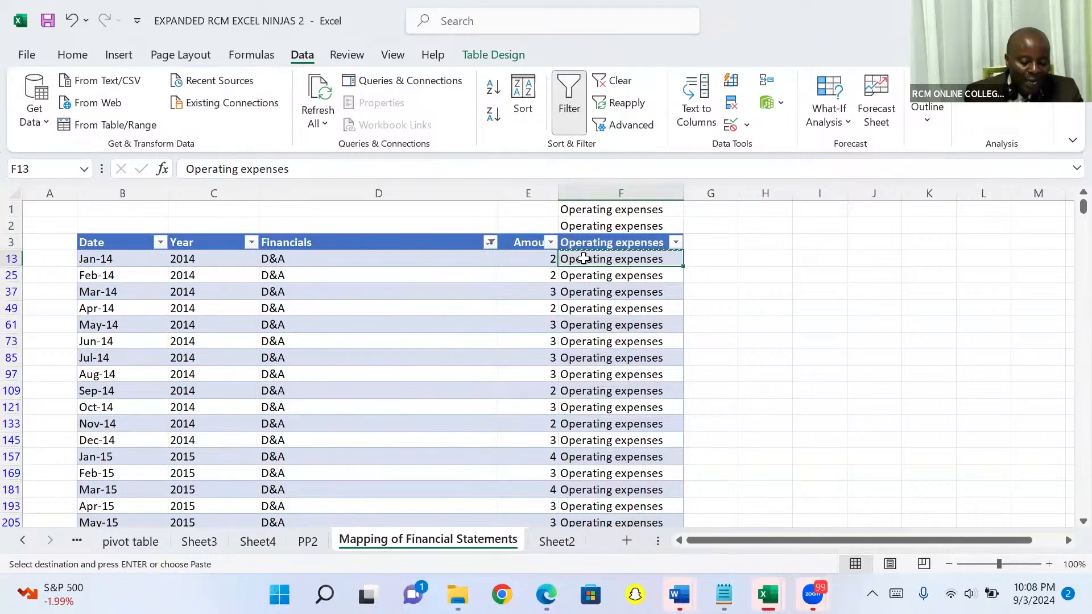
pyautogui.press('Escape')
pyautogui.write('Depr')
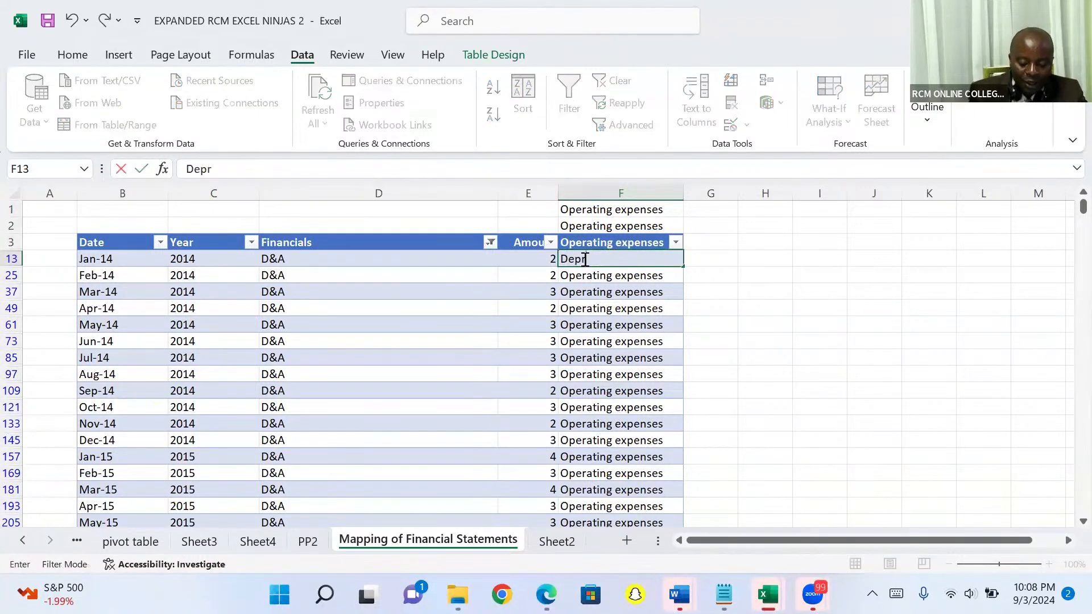
pyautogui.write('eciation and armotization')
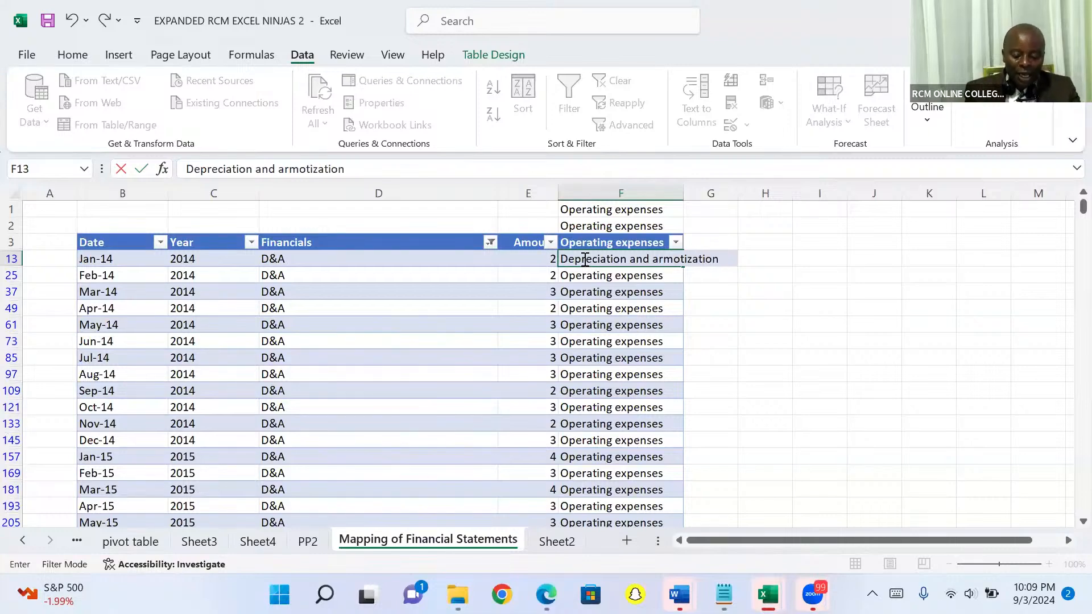
pyautogui.hotkey('ctrl', 'Return')
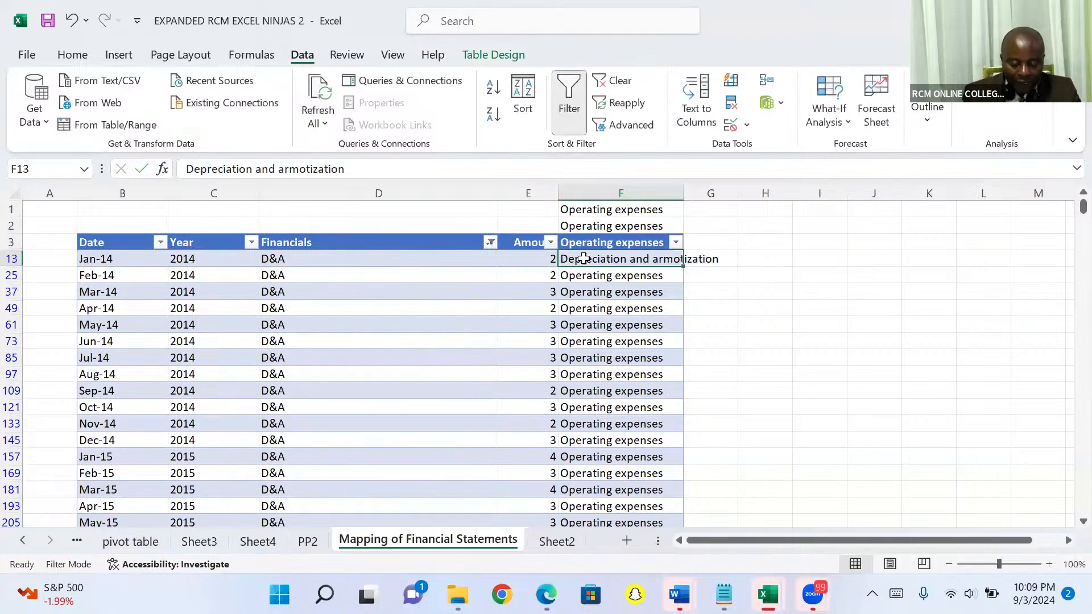
pyautogui.hotkey('ctrl', 'c')
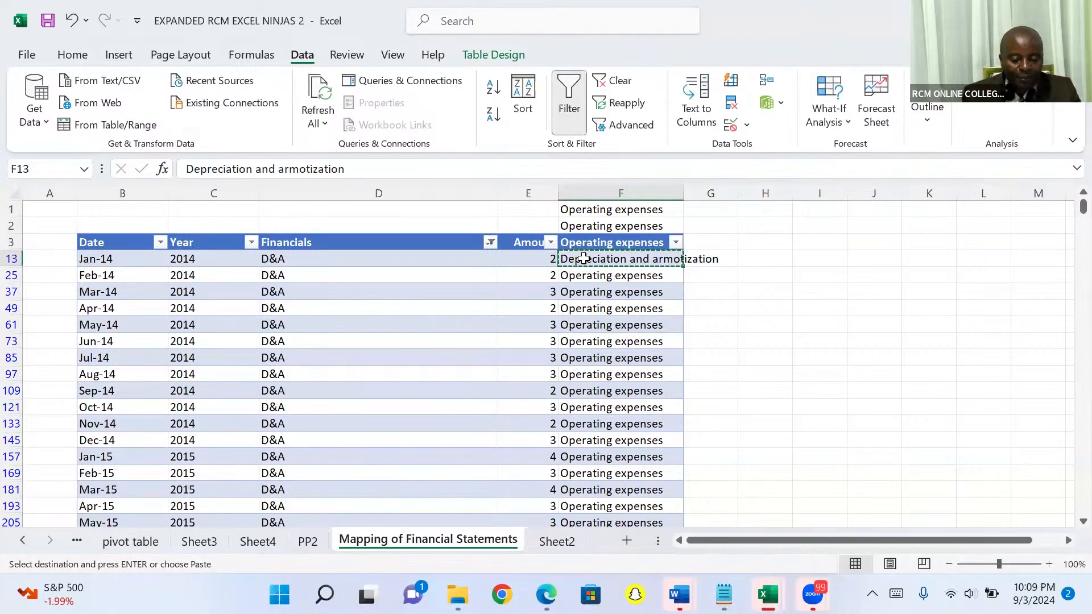
pyautogui.click(604, 187)
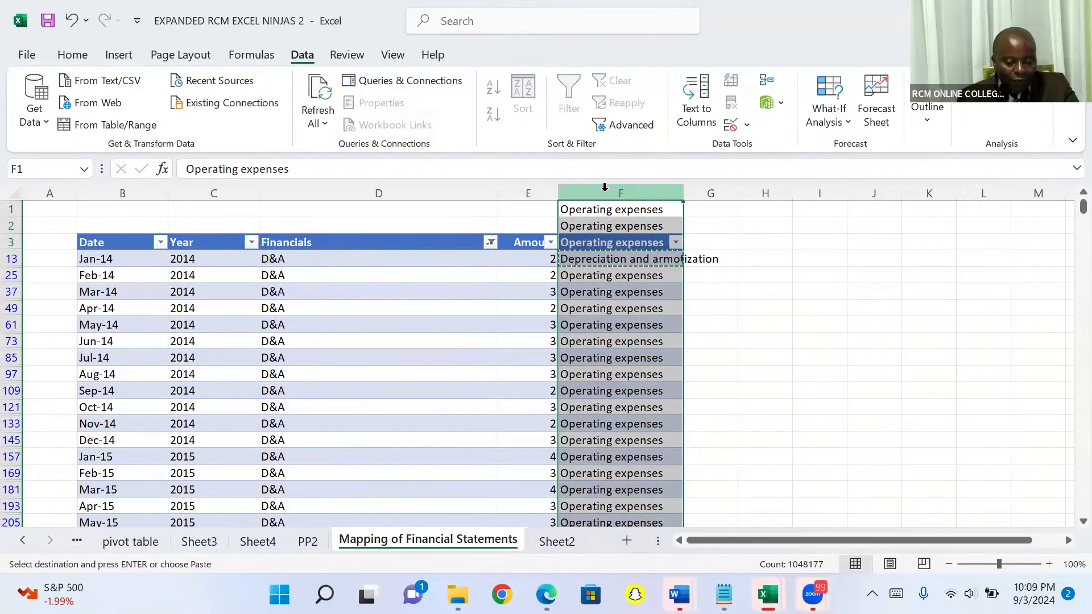
pyautogui.hotkey('ctrl', 'v')
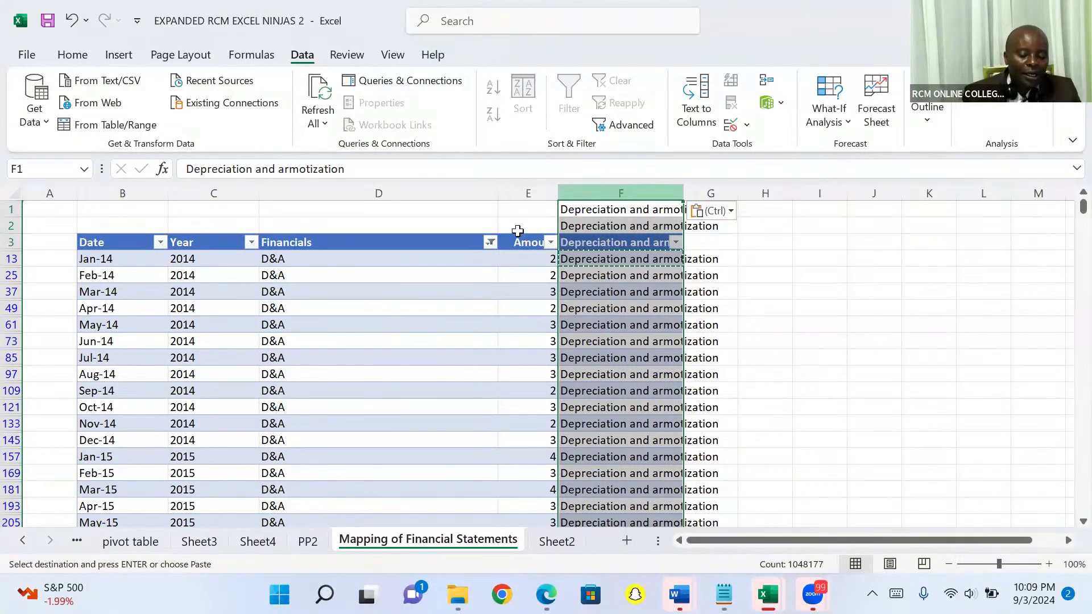
# Step: Change the Financials column filter to Interest expenses by searching for "int"
pyautogui.click(492, 244)
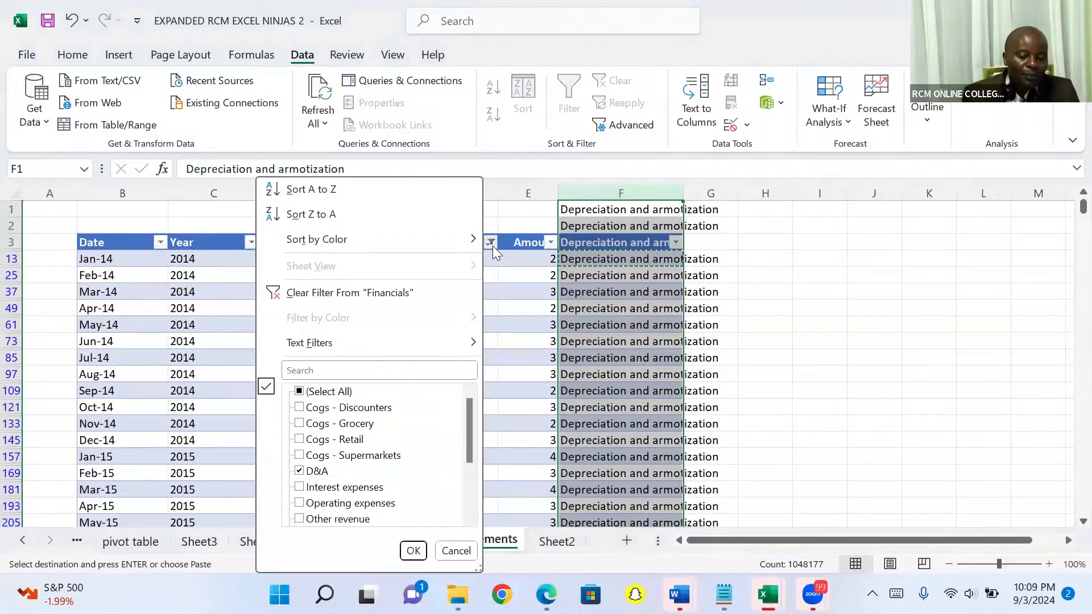
pyautogui.click(371, 367)
pyautogui.write('int')
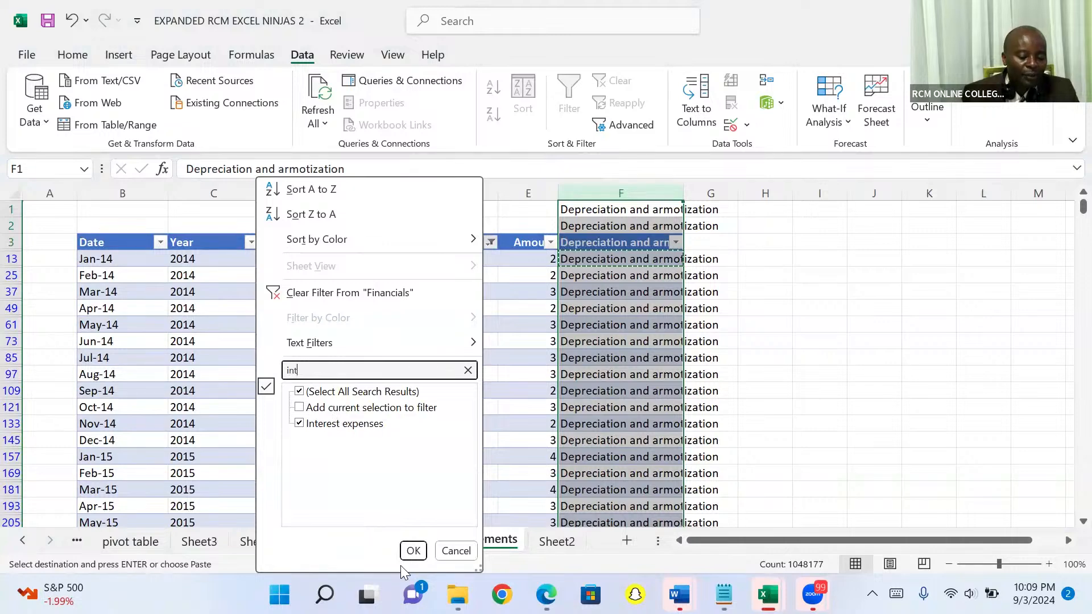
pyautogui.click(410, 550)
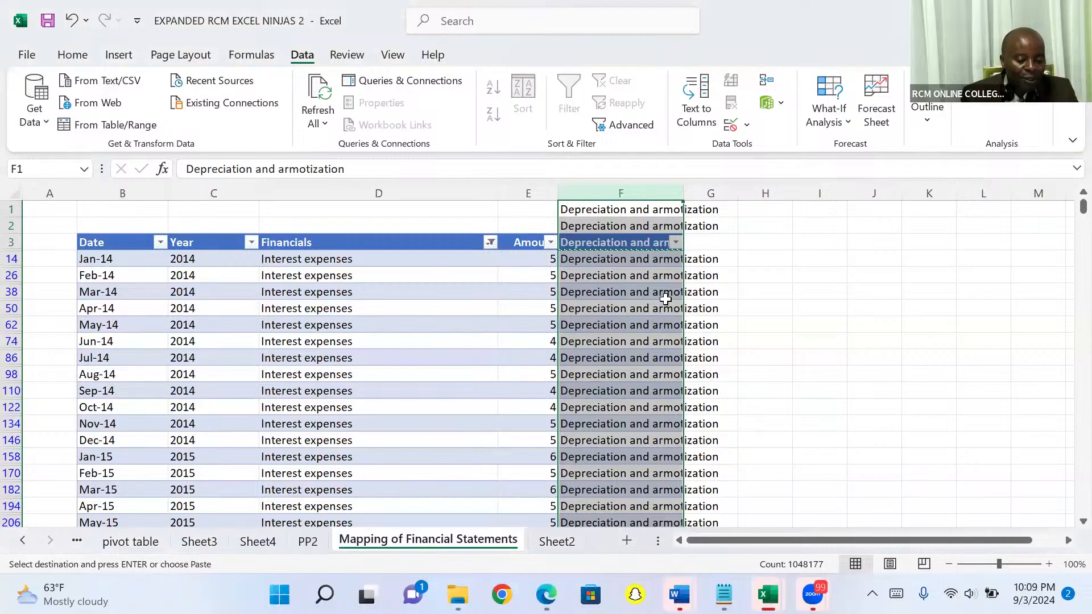
# Step: Enter "Interest" in F14, the first filtered Interest expenses row, and paste it over the whole of column F
pyautogui.click(607, 259)
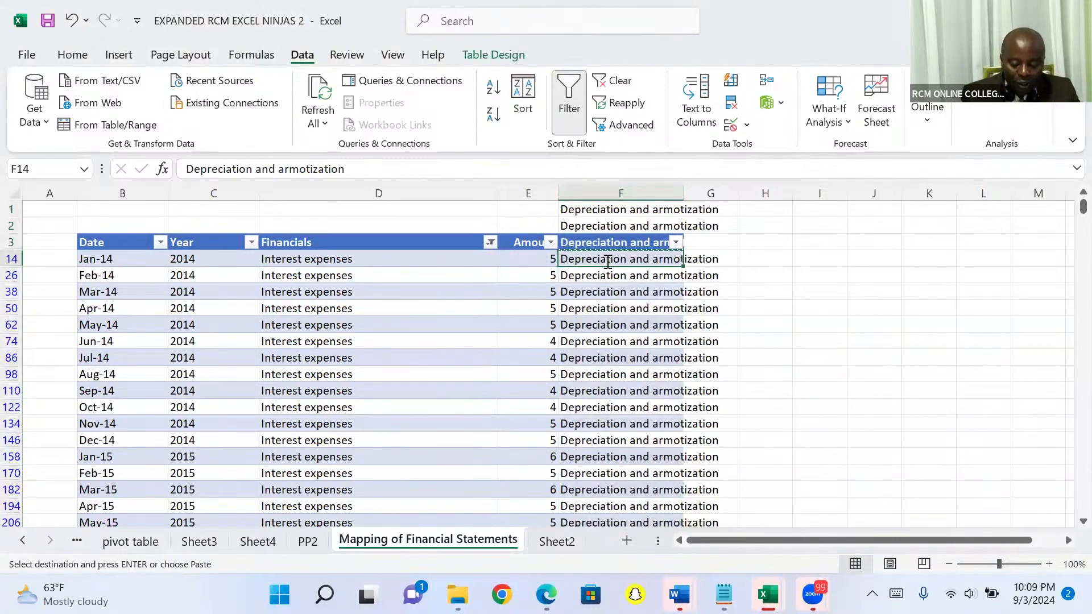
pyautogui.write('Interest')
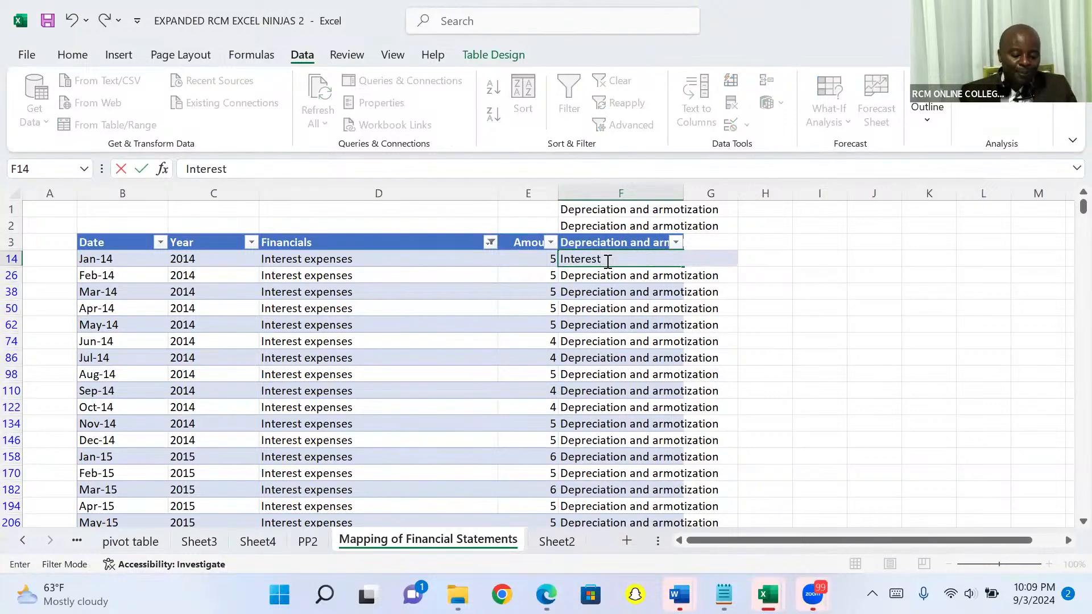
pyautogui.hotkey('ctrl', 'Return')
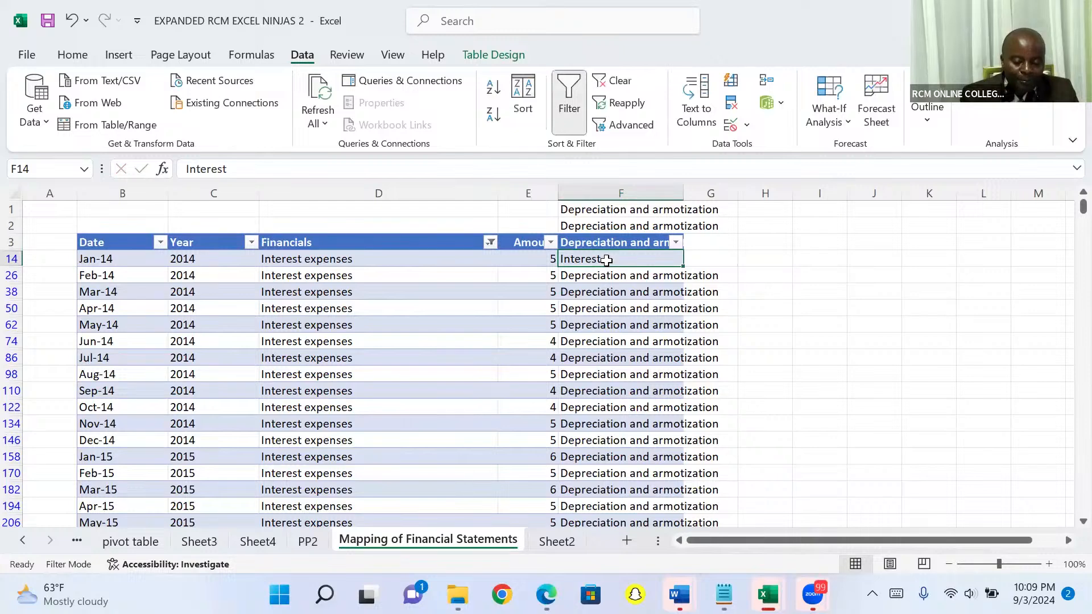
pyautogui.hotkey('ctrl', 'c')
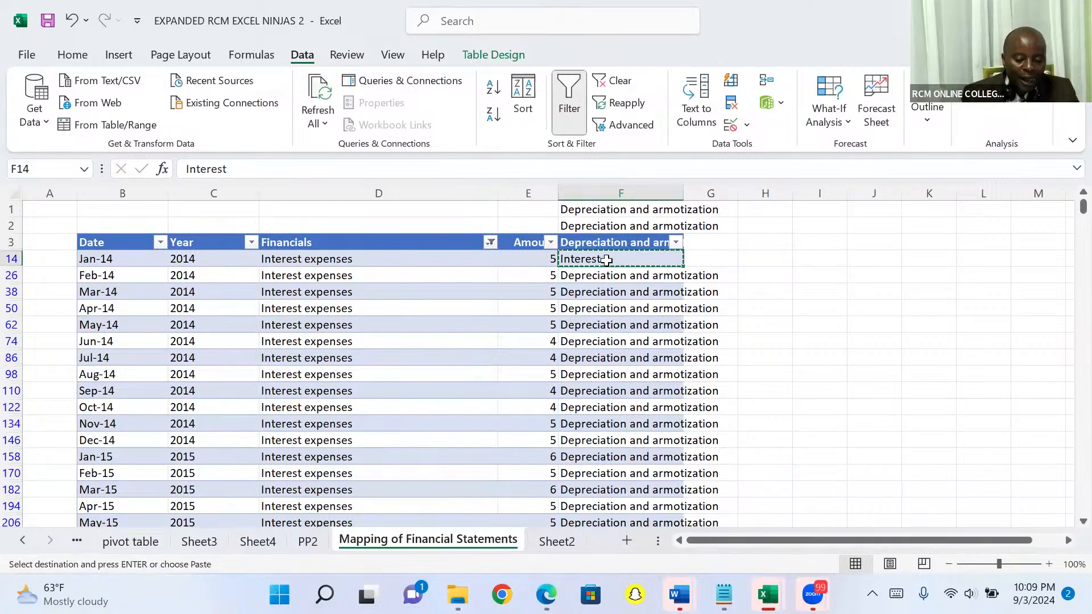
pyautogui.click(618, 189)
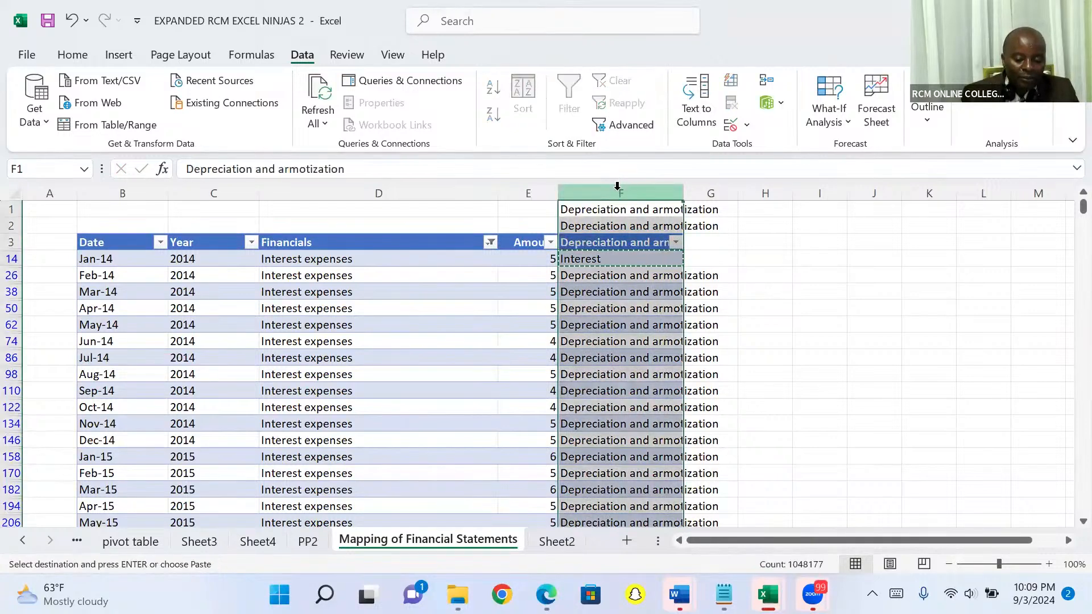
pyautogui.press('Return')
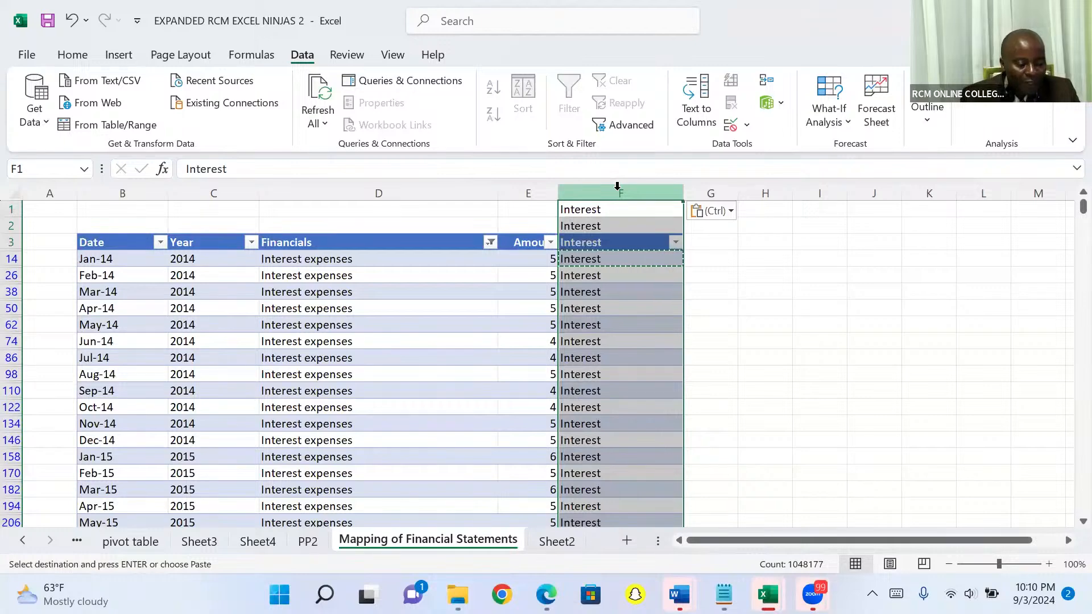
# Step: Change the Financials column filter to Taxes by searching for "Tax"
pyautogui.click(492, 243)
pyautogui.click(348, 369)
pyautogui.write('Tax')
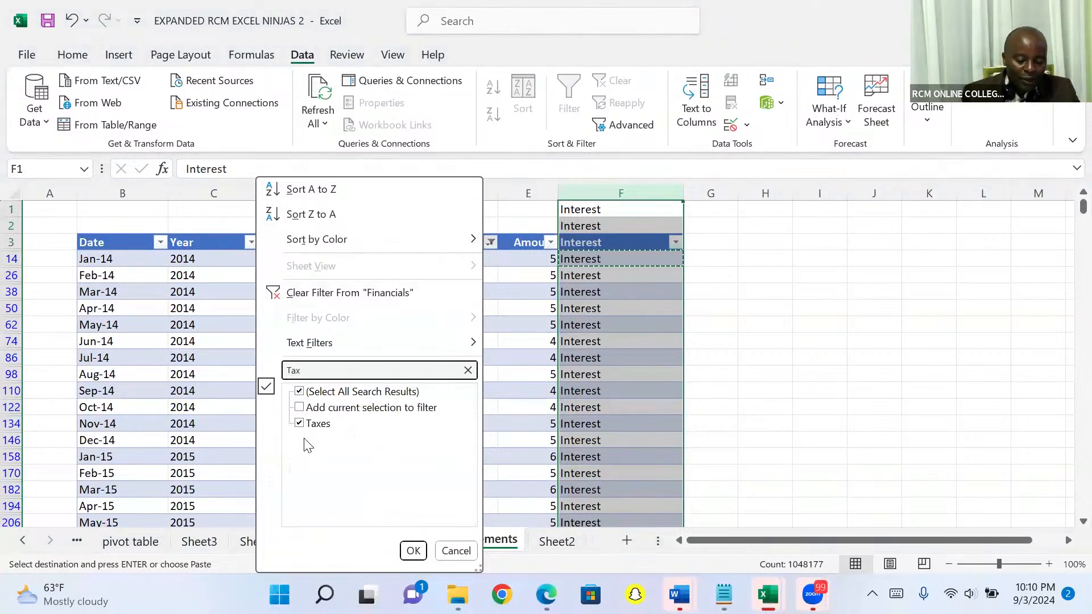
pyautogui.click(414, 549)
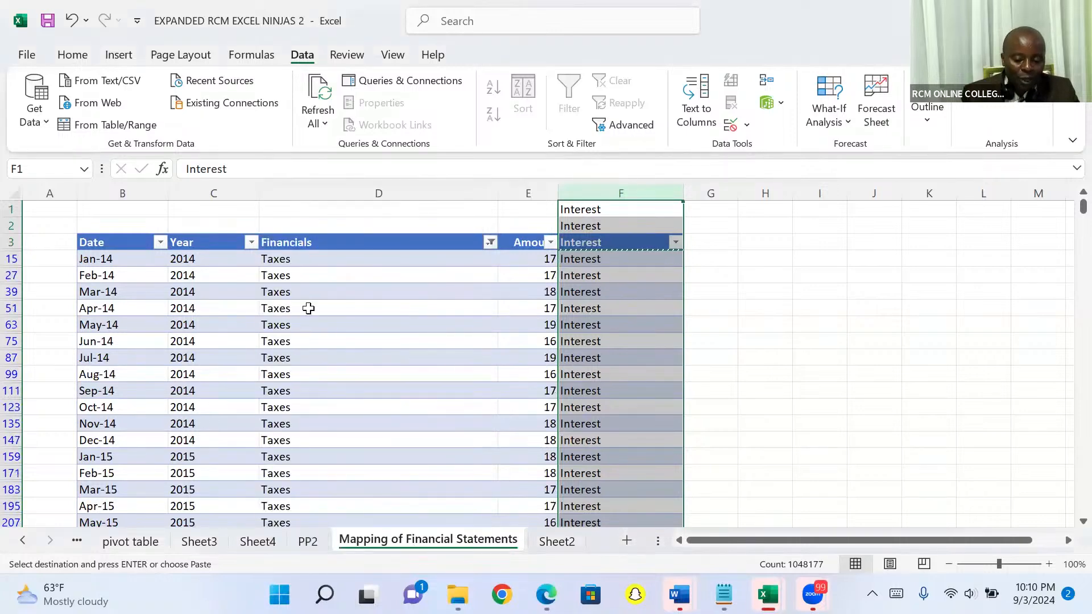
# Step: Enter "Tax" in F15, the first filtered Taxes row, and paste it over the whole of column F
pyautogui.click(573, 260)
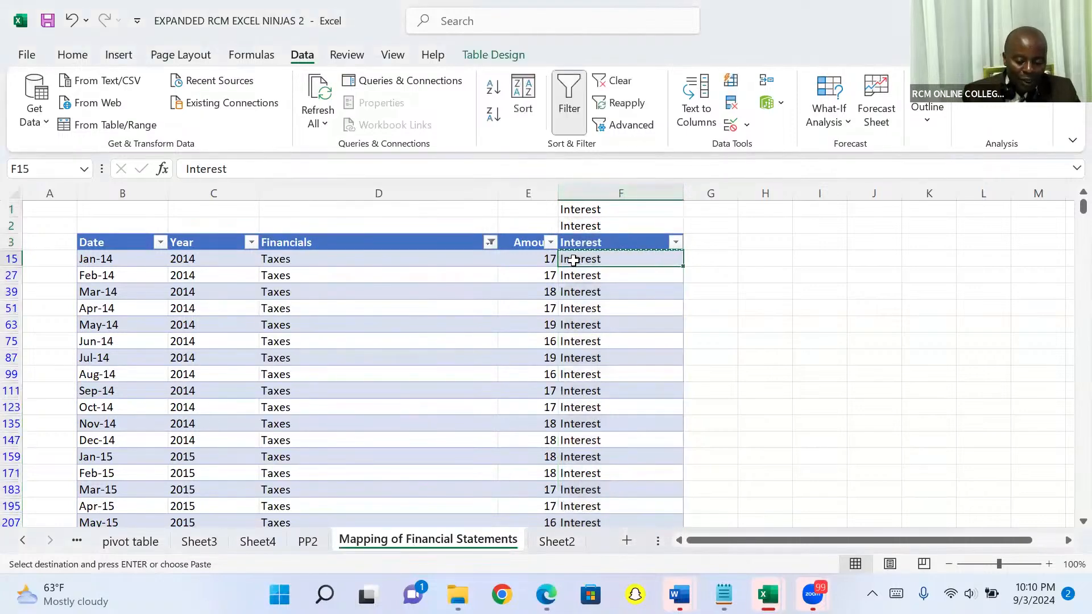
pyautogui.press('Escape')
pyautogui.write('Tax')
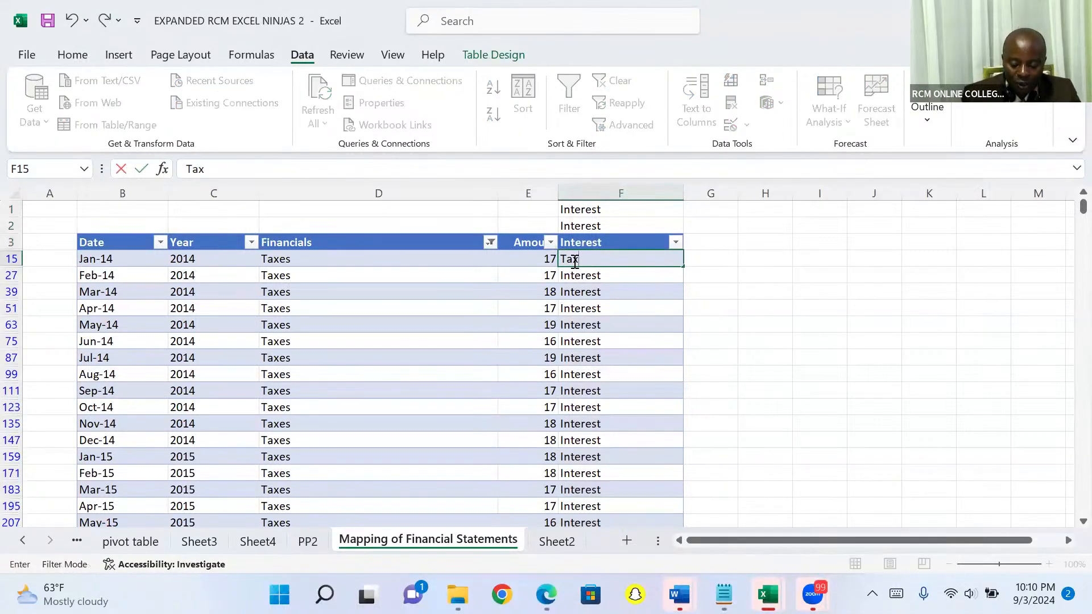
pyautogui.hotkey('ctrl', 'Return')
pyautogui.hotkey('ctrl', 'c')
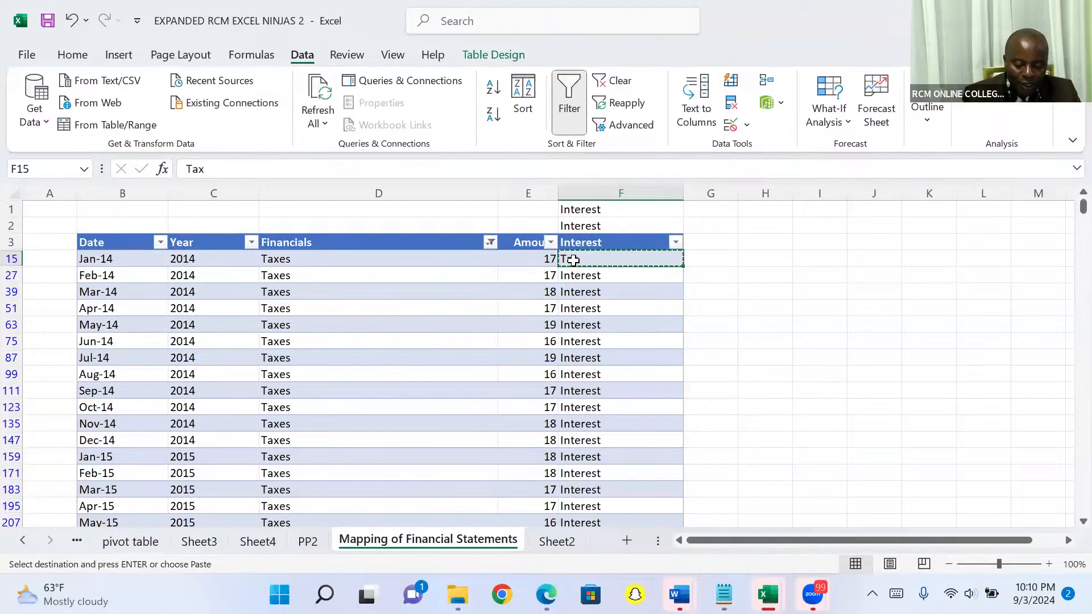
pyautogui.click(619, 191)
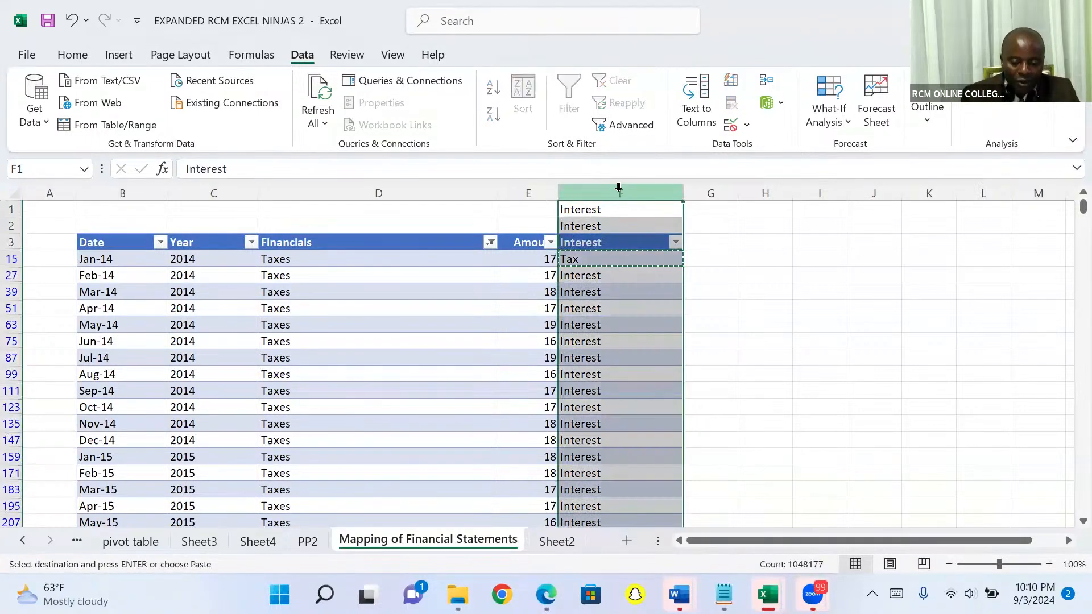
pyautogui.hotkey('ctrl', 'v')
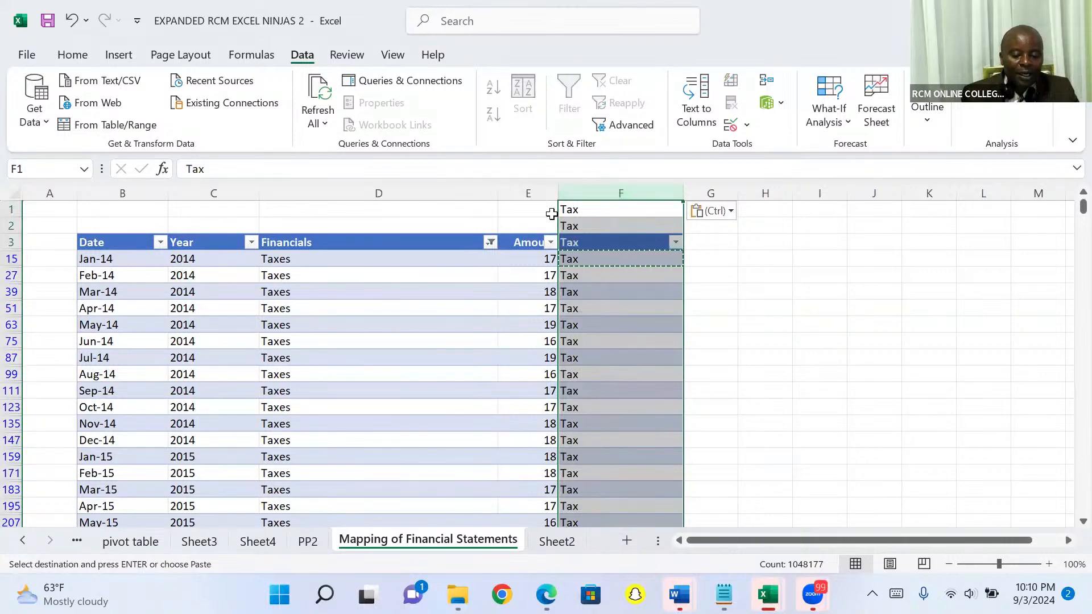
# Step: Clear the filter from the Financials column so all table rows are displayed
pyautogui.click(492, 243)
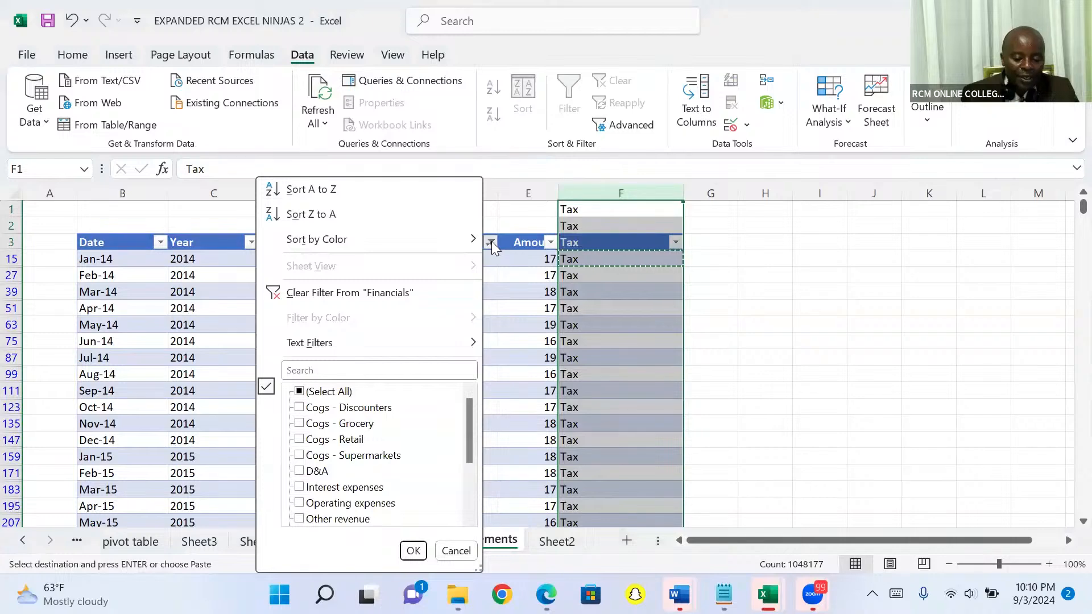
pyautogui.click(354, 294)
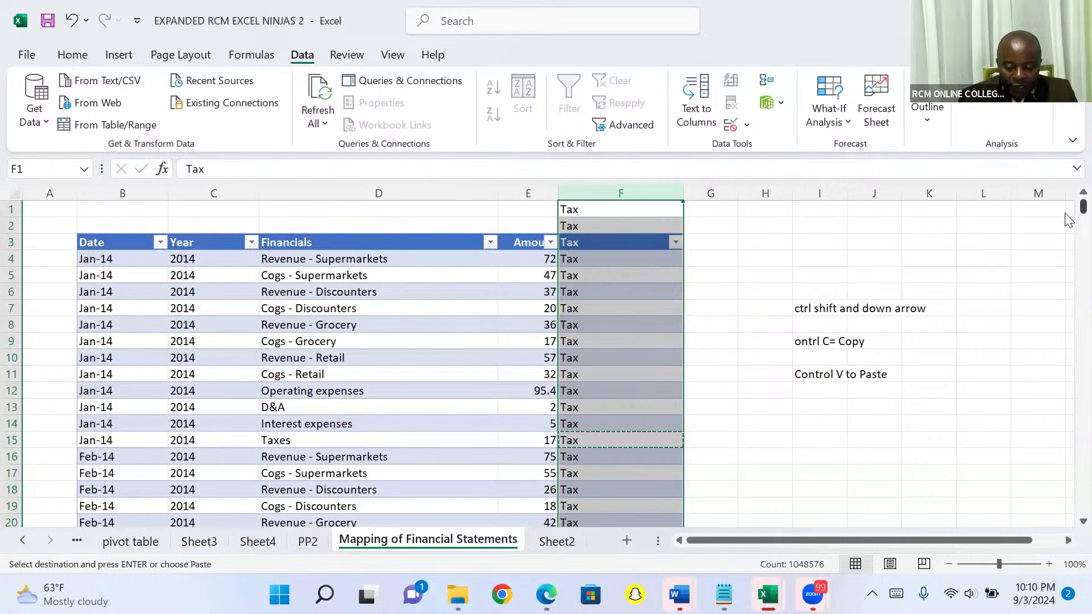
pyautogui.moveTo(1082, 208); pyautogui.dragTo(1067, 147)
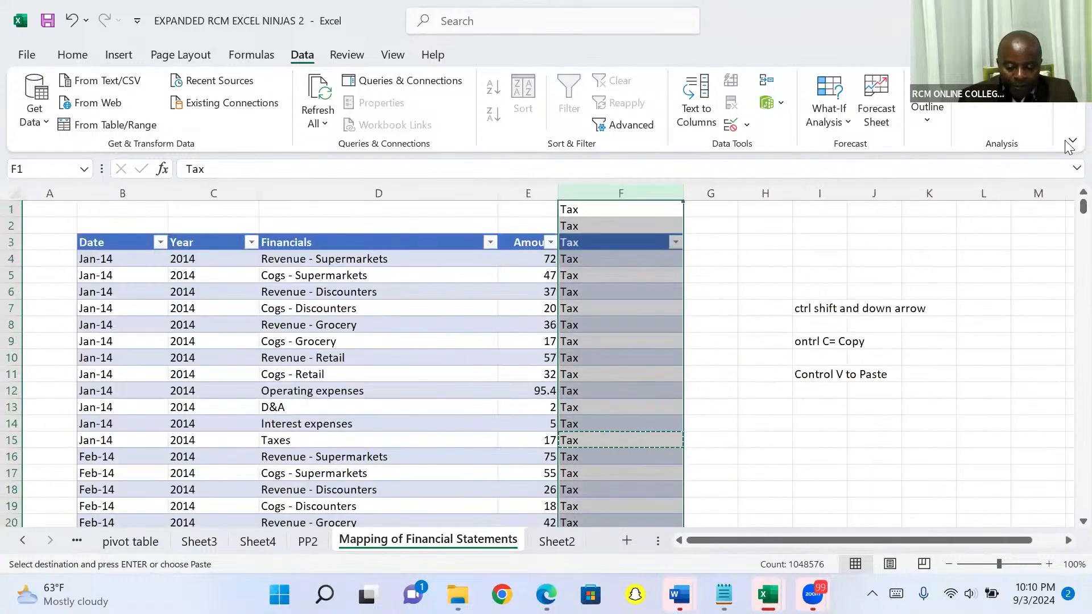
# Step: Check which filter values are listed for the mapping column F and for the Financials column
pyautogui.click(675, 243)
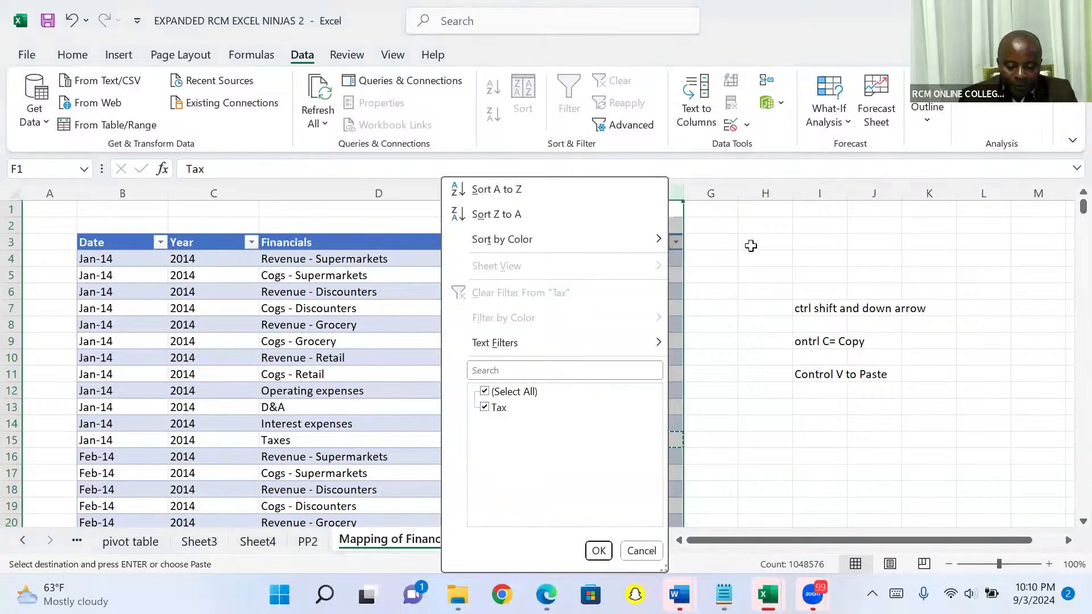
pyautogui.press('Escape')
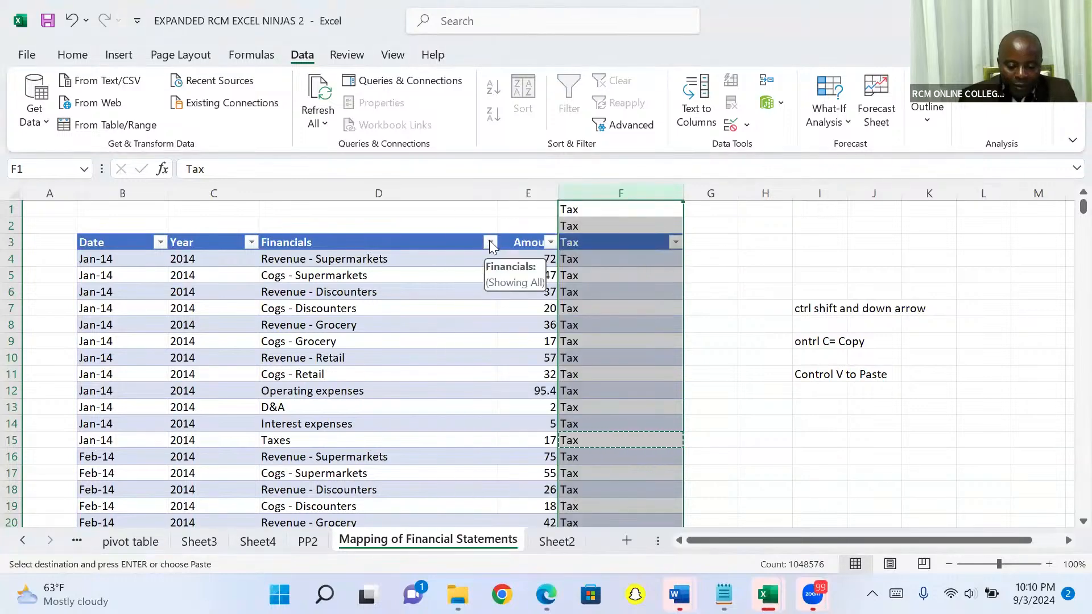
pyautogui.click(490, 244)
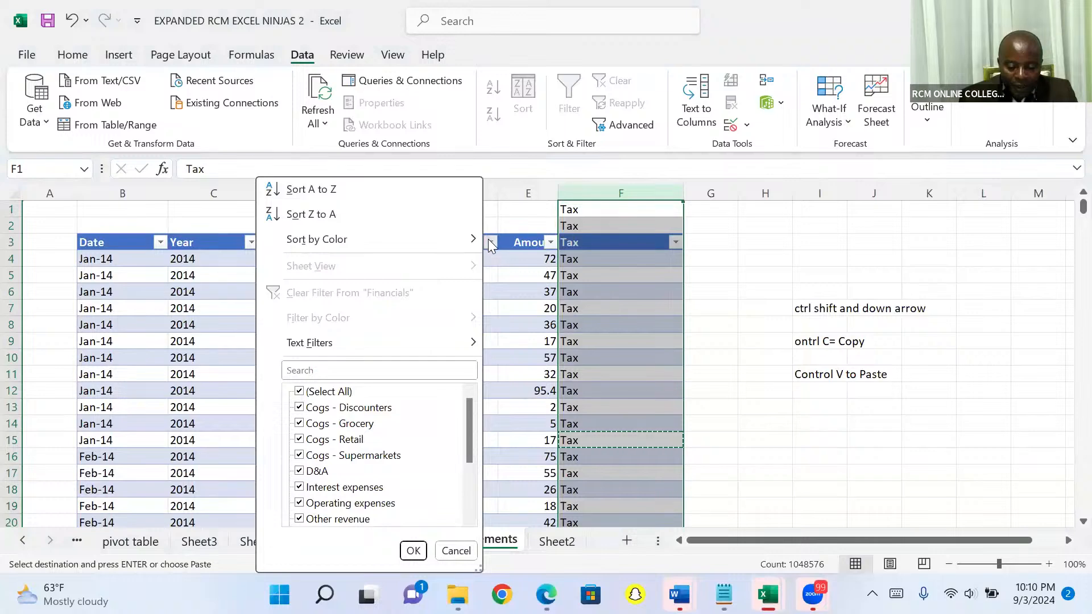
pyautogui.press('Escape')
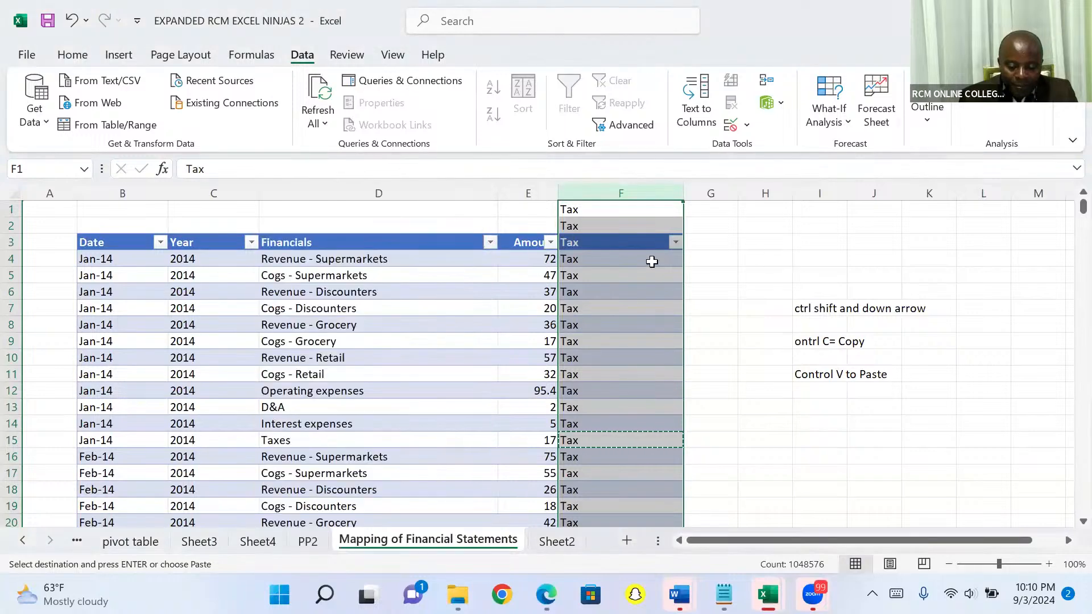
pyautogui.click(458, 259)
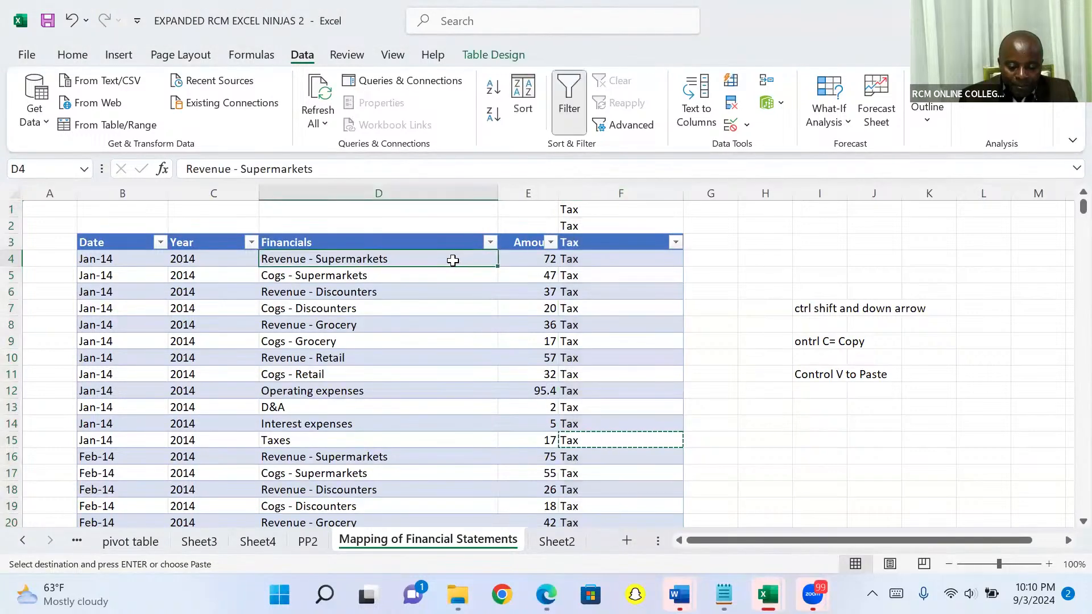